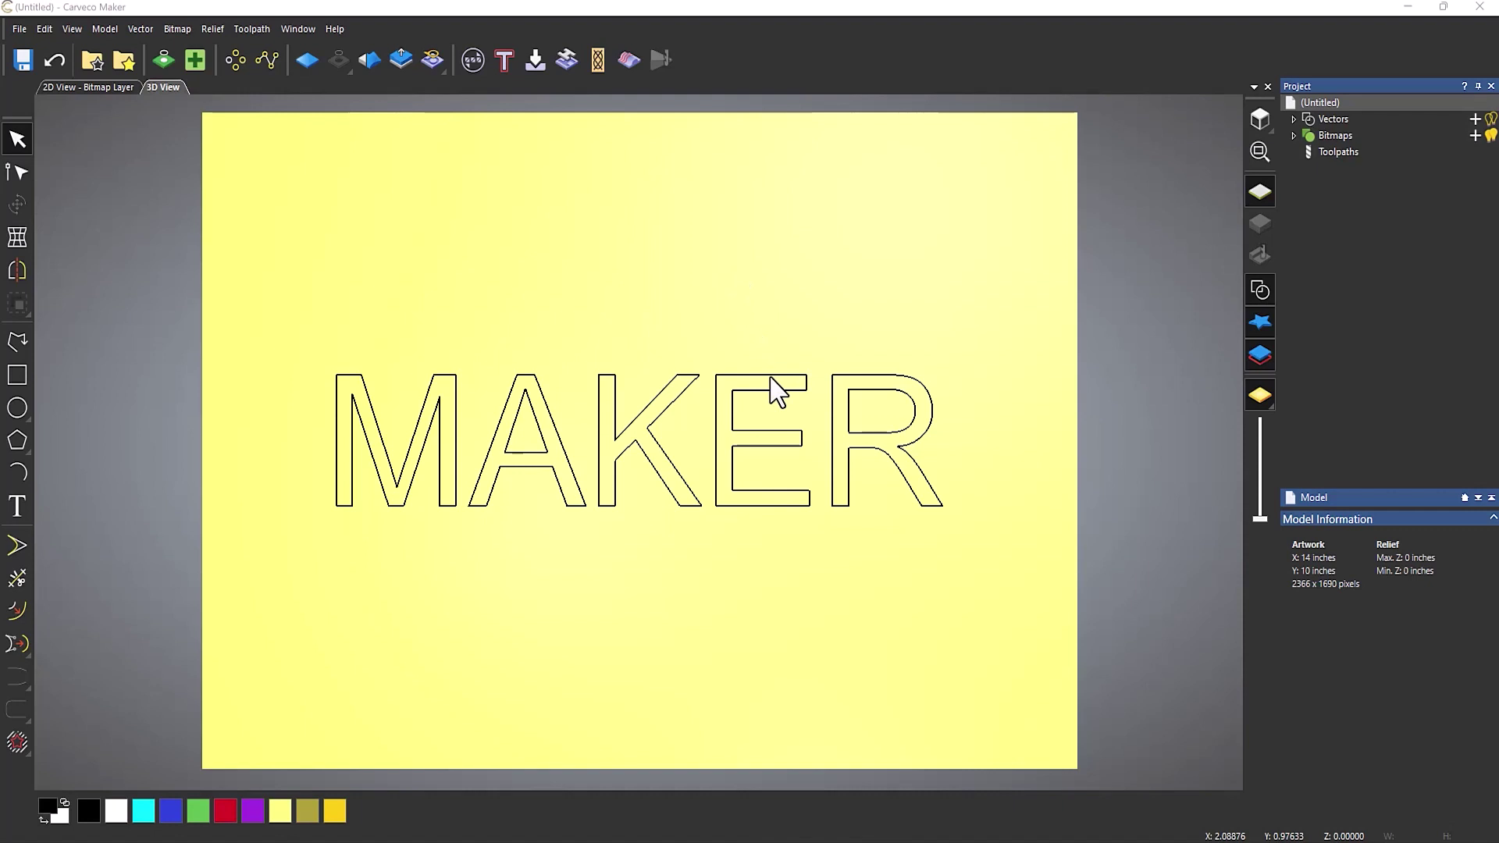
Step: Start an envelope distortion on the whole MAKER text
drag(761, 354, 714, 429)
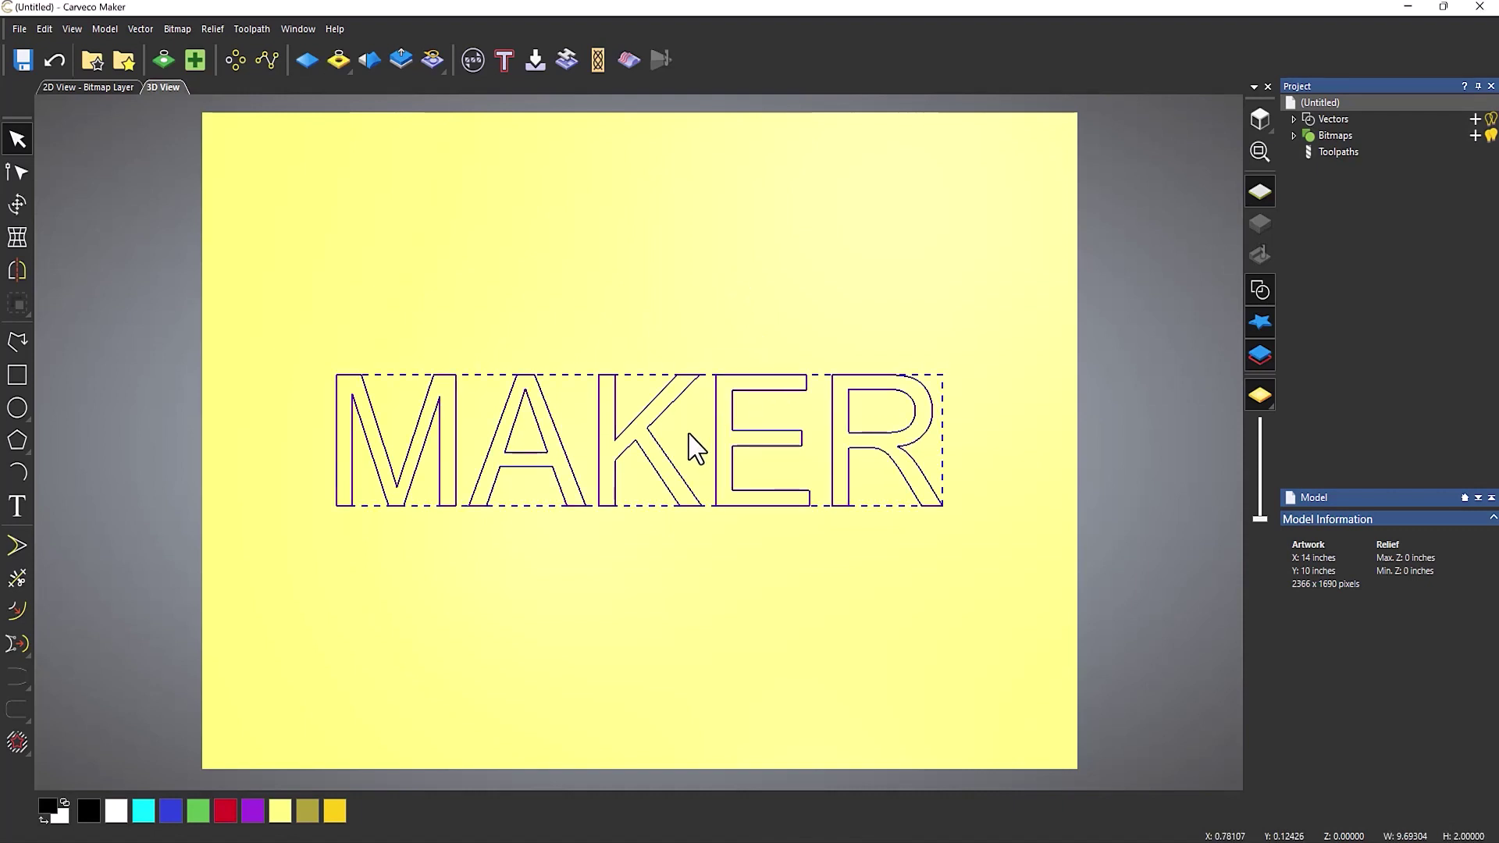
click(17, 237)
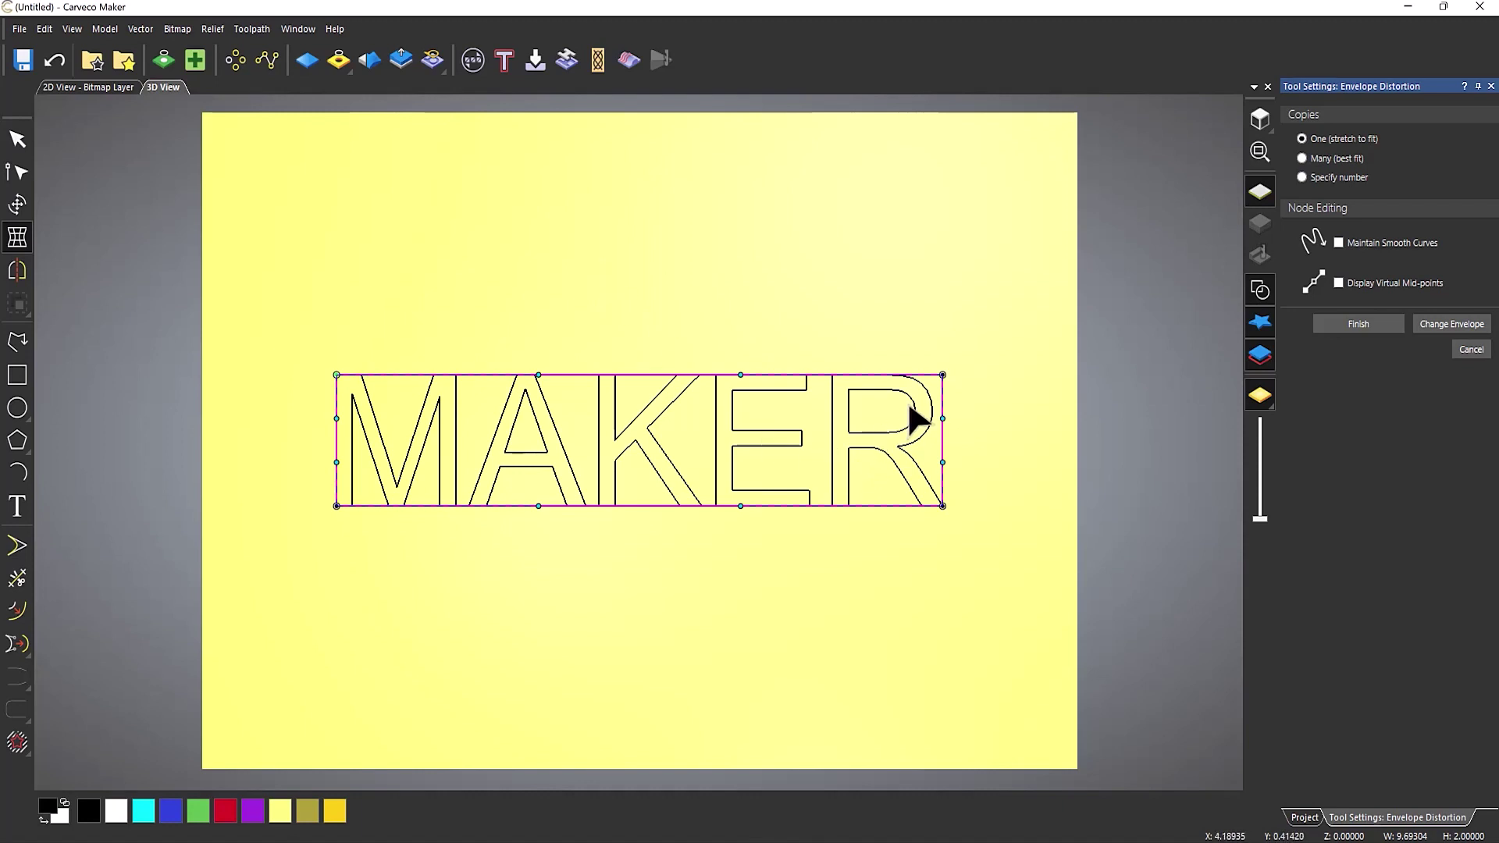
Step: Raise the envelope's upper-right corner and bend its top and bottom edges into freehand curves
drag(943, 376, 963, 163)
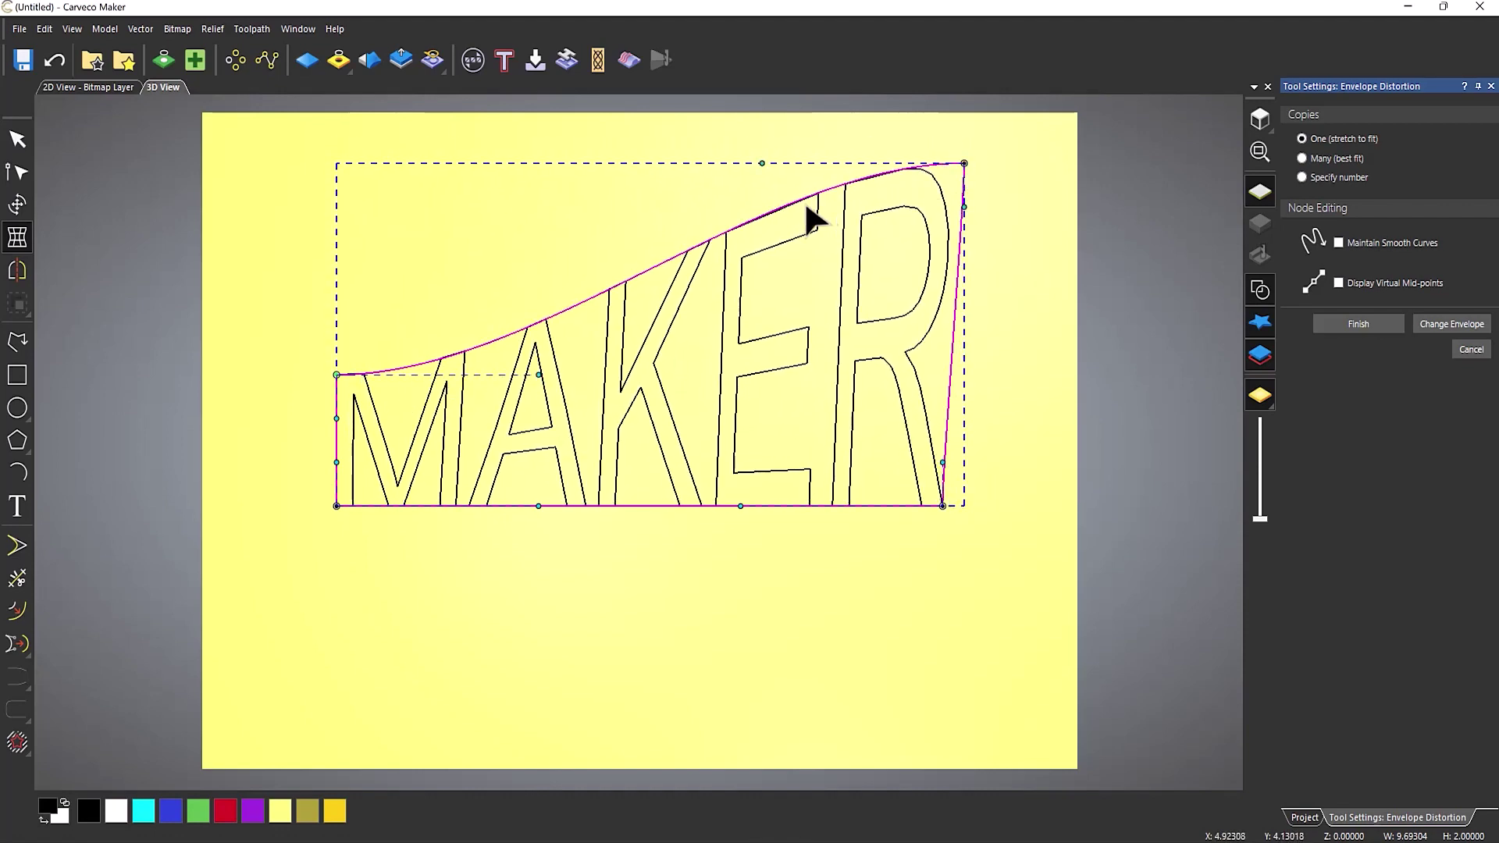
drag(762, 163, 709, 393)
drag(572, 284, 511, 210)
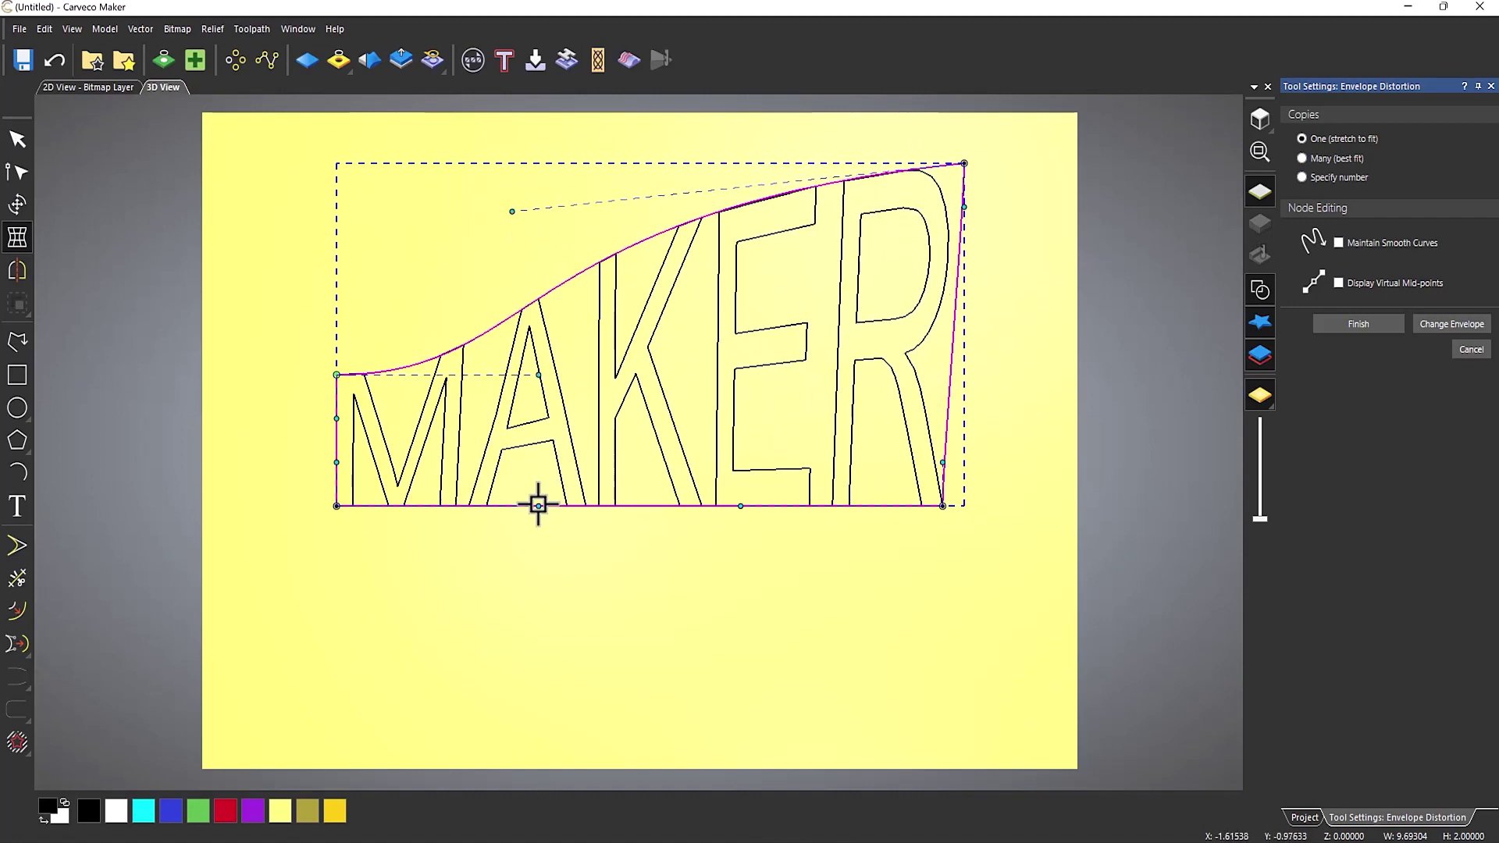
drag(538, 505, 449, 789)
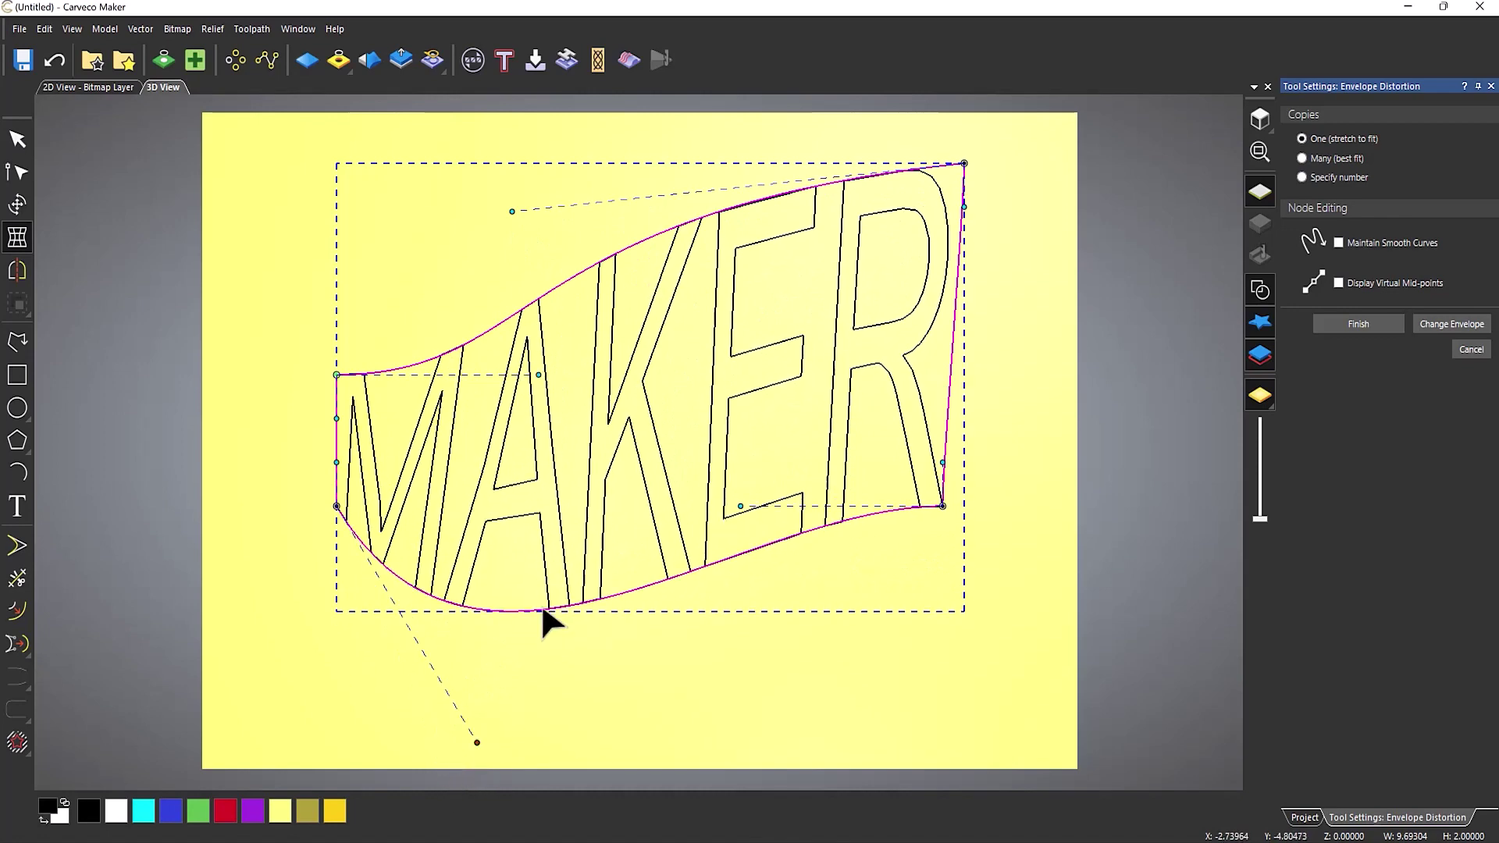
drag(542, 610, 539, 640)
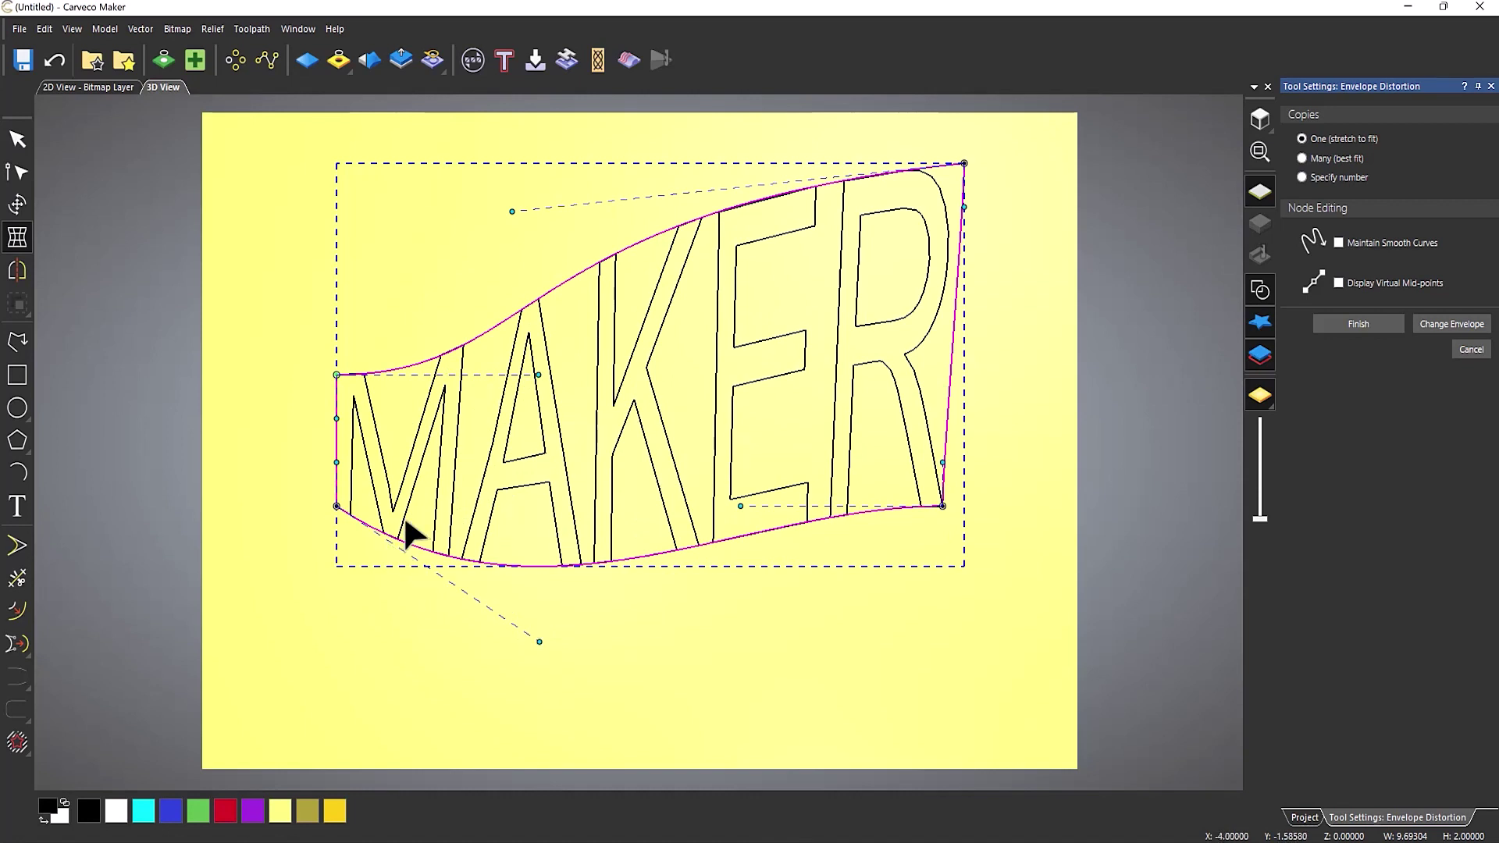
Step: Undo the corner and curve edits until the envelope is a plain rectangle around the text again
click(53, 60)
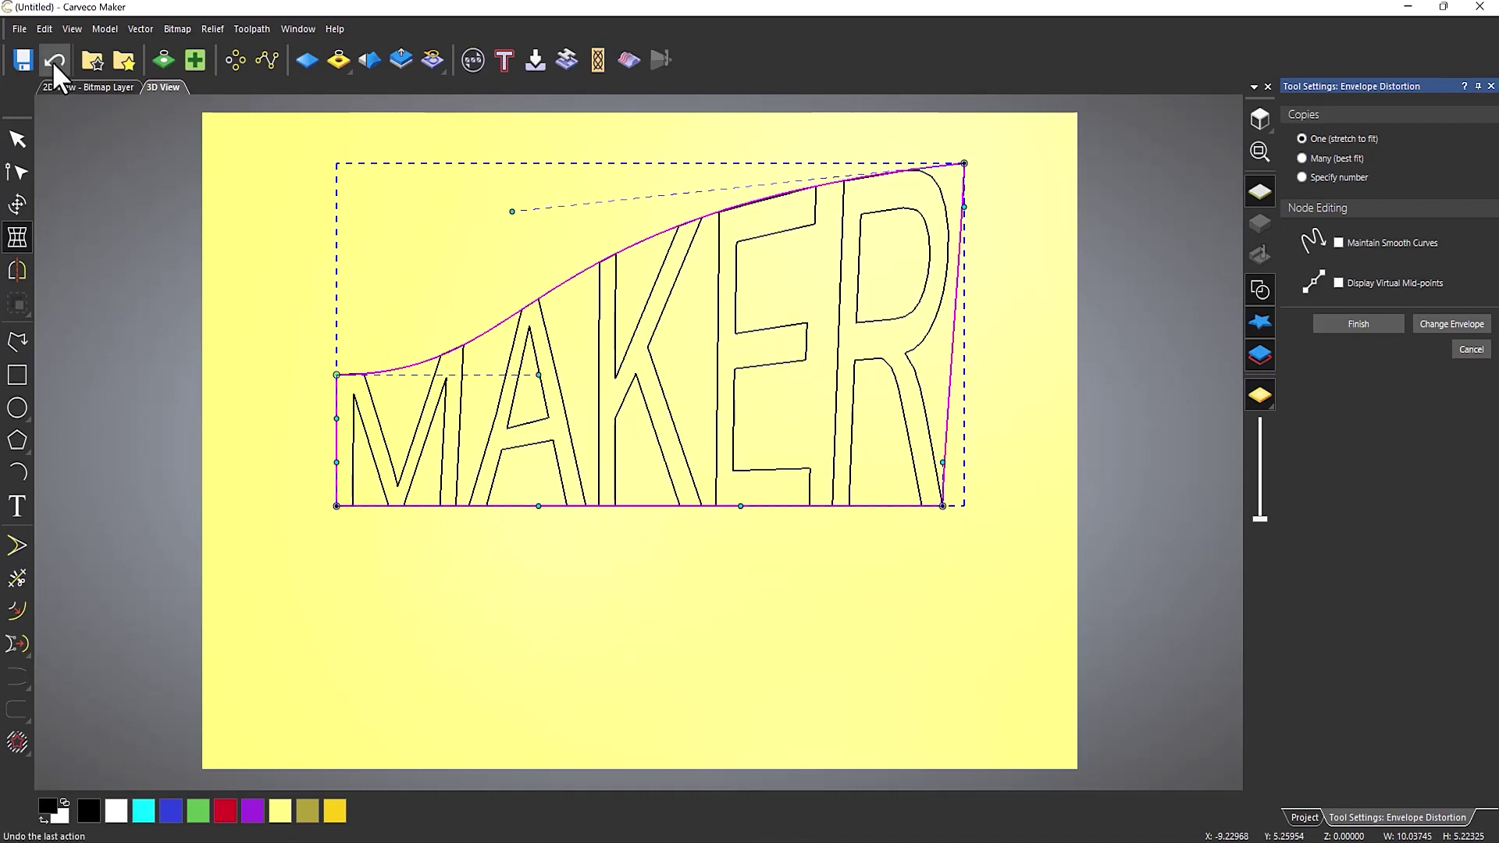
click(53, 61)
click(53, 61)
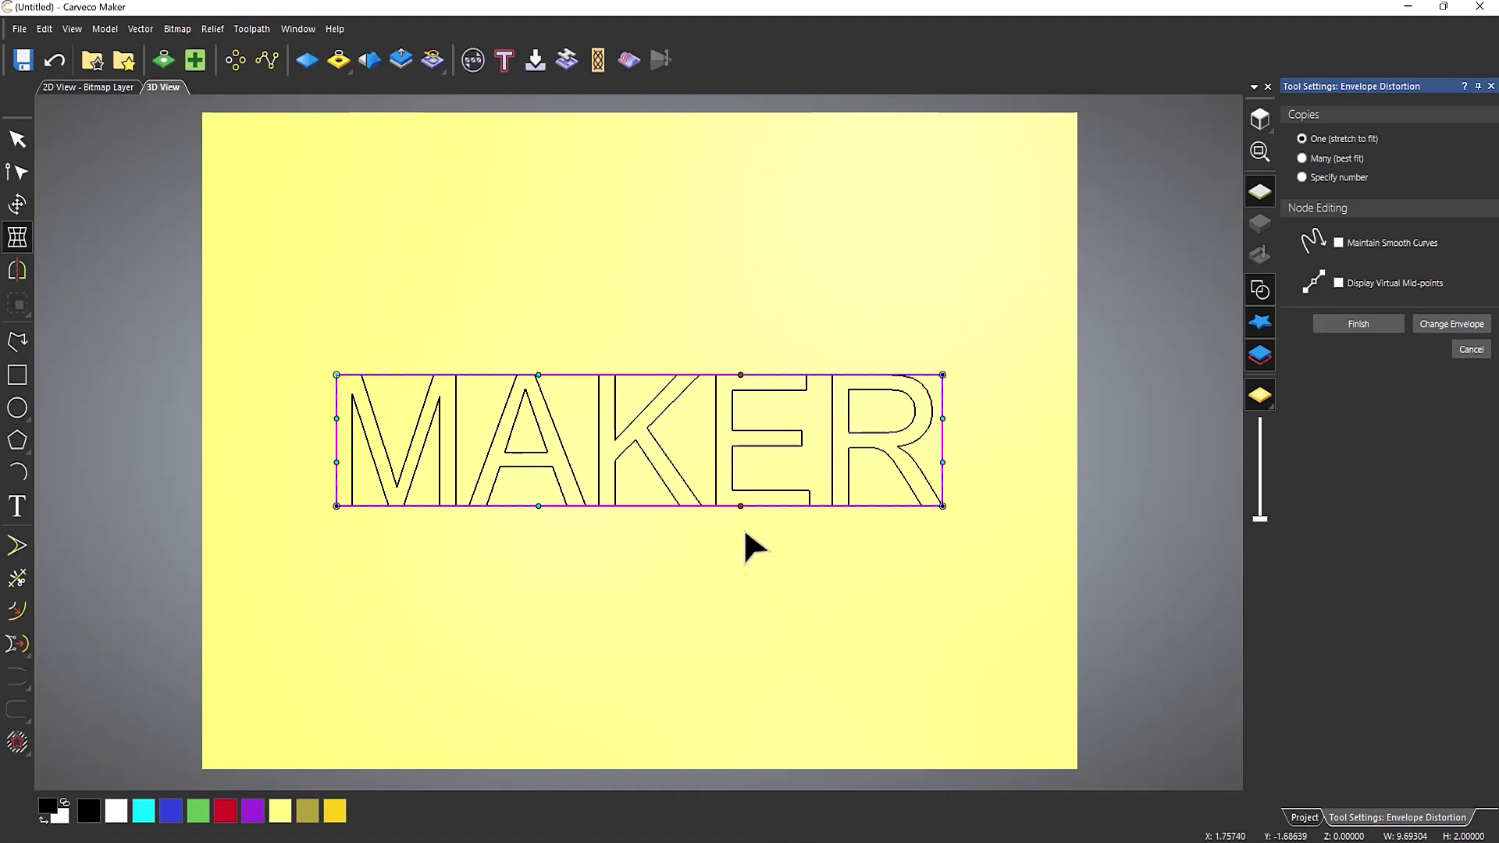
Step: Try bending the envelope's top and bottom edges together into parallel S-shaped waves, and undo the bends
drag(708, 306, 771, 571)
drag(739, 508, 732, 707)
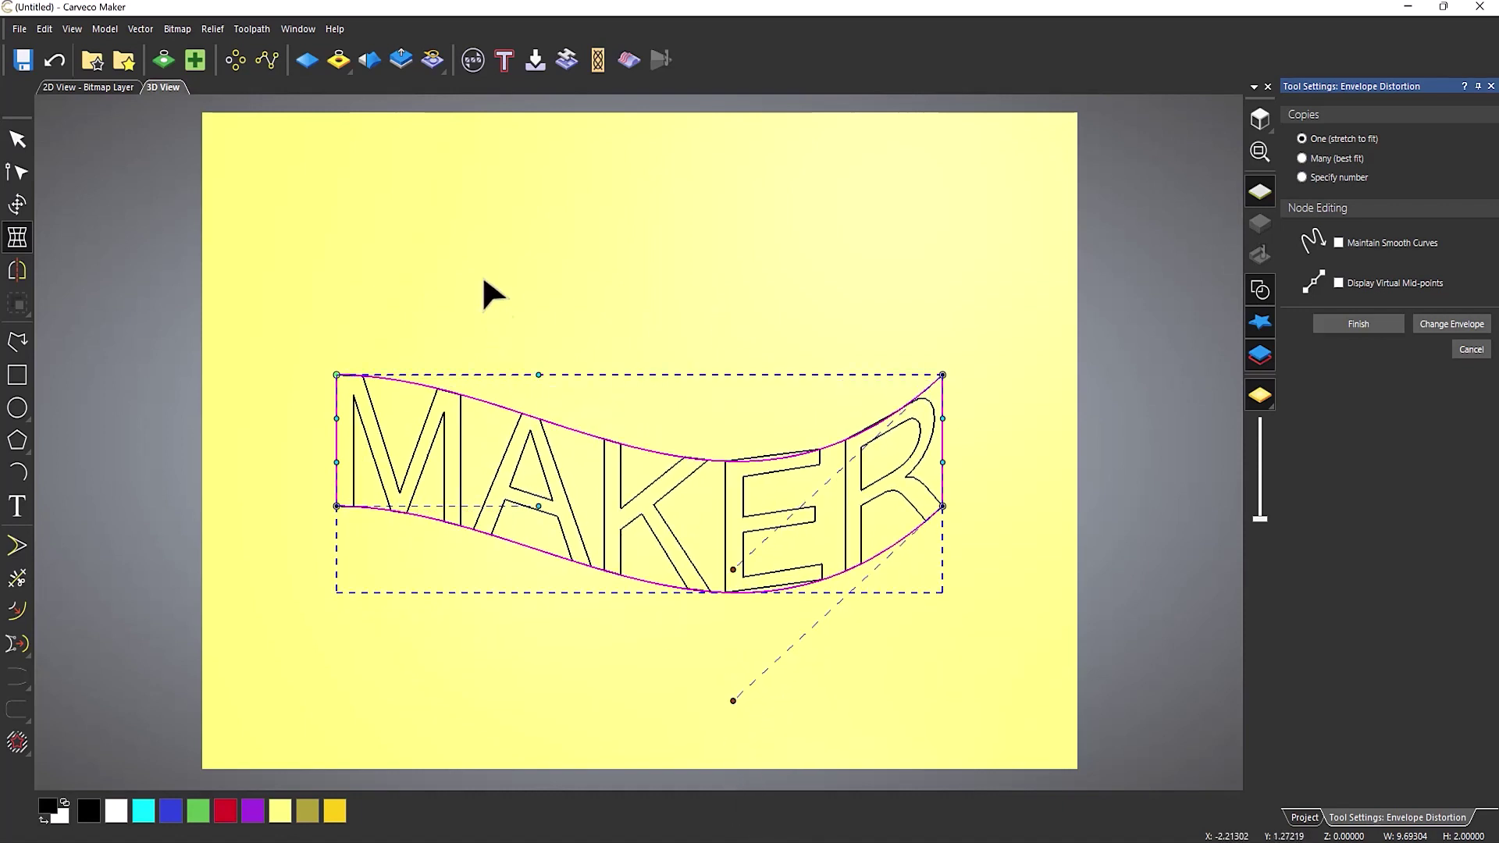
drag(475, 232, 551, 596)
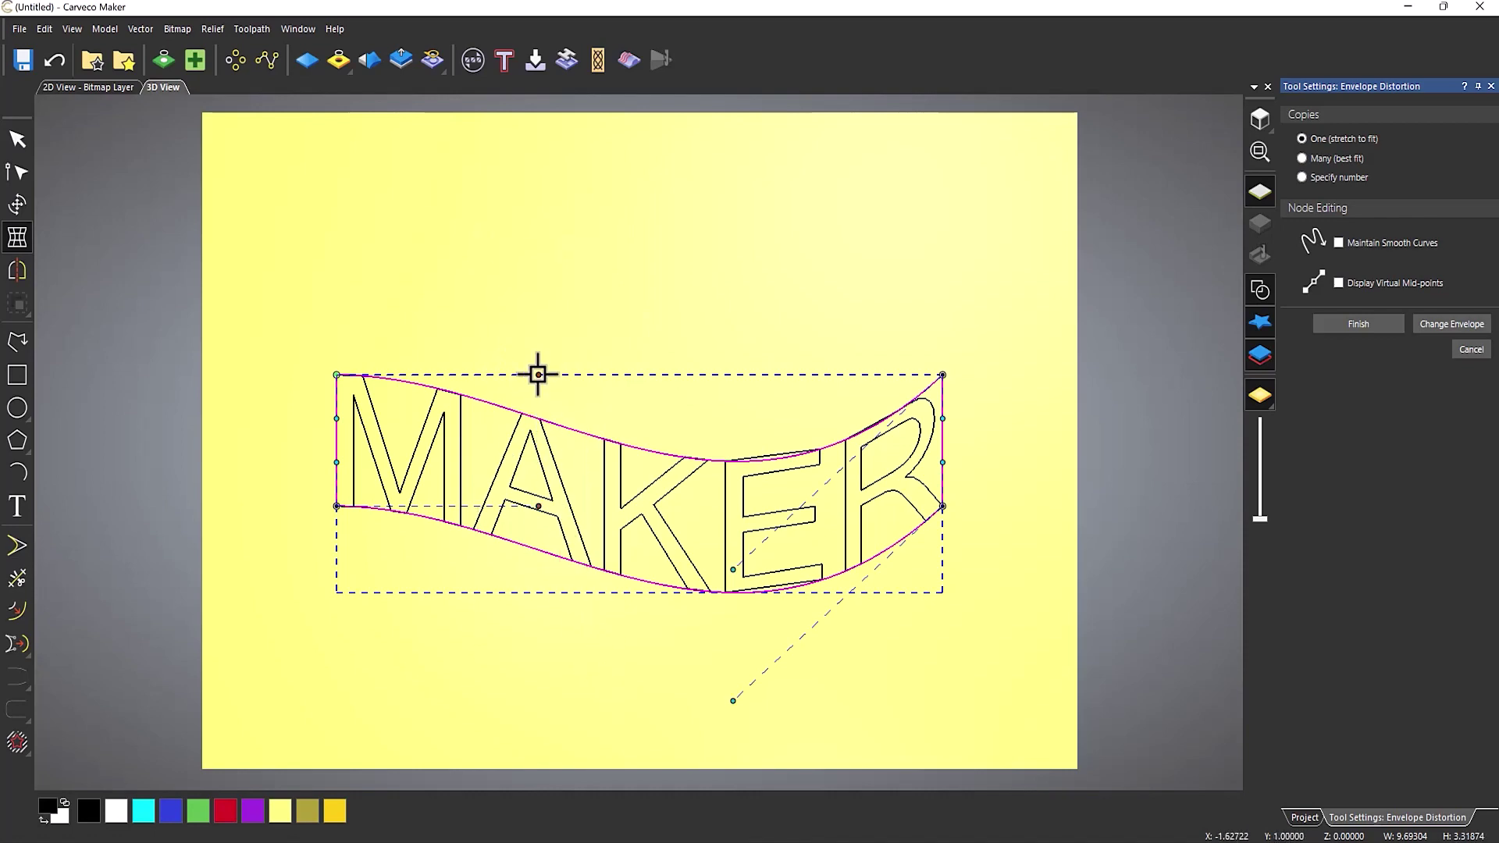
drag(538, 375, 674, 231)
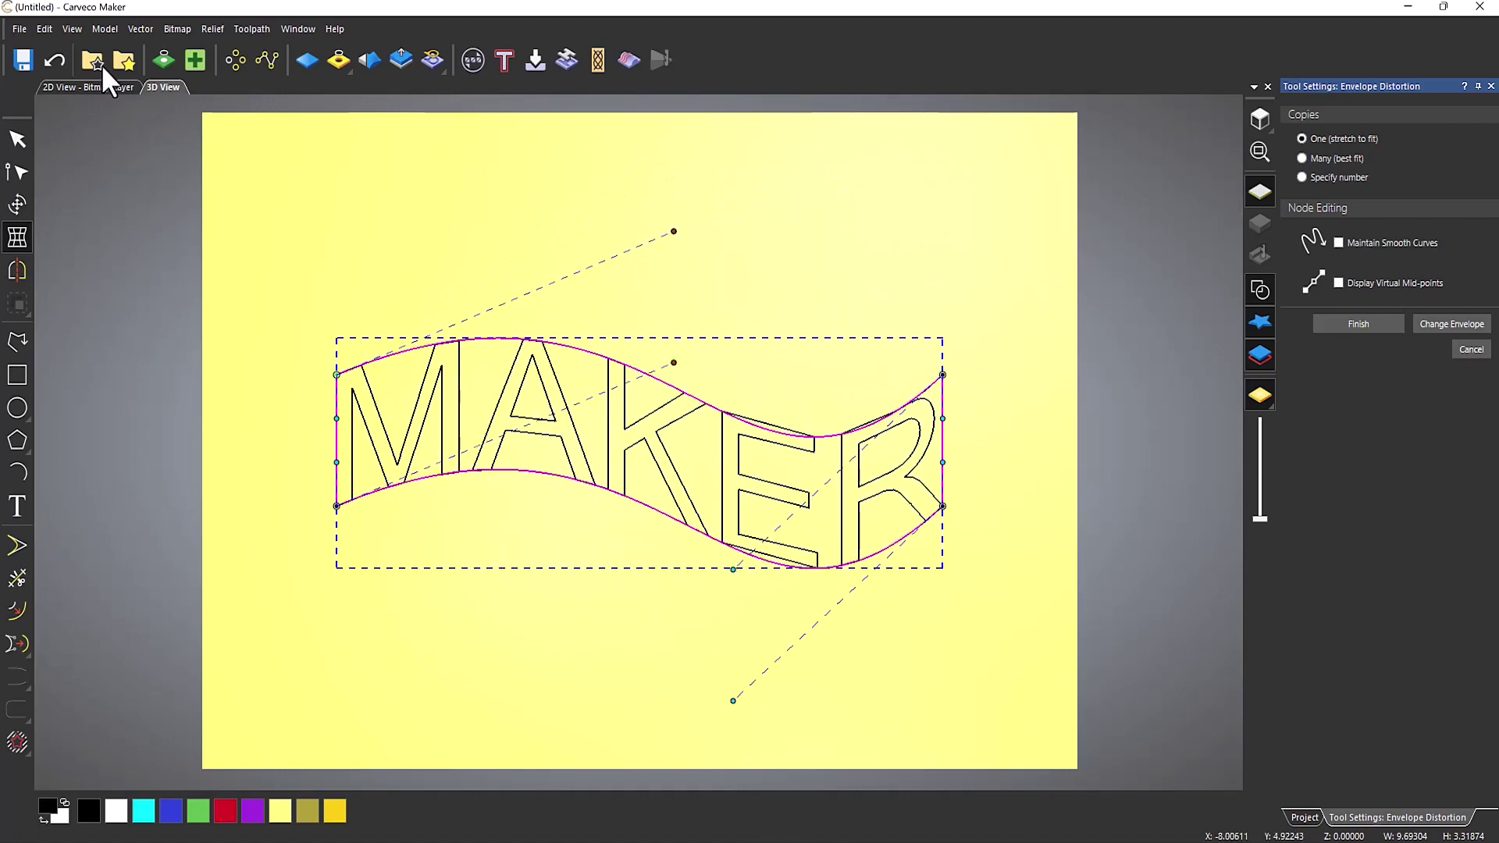
click(54, 59)
click(54, 60)
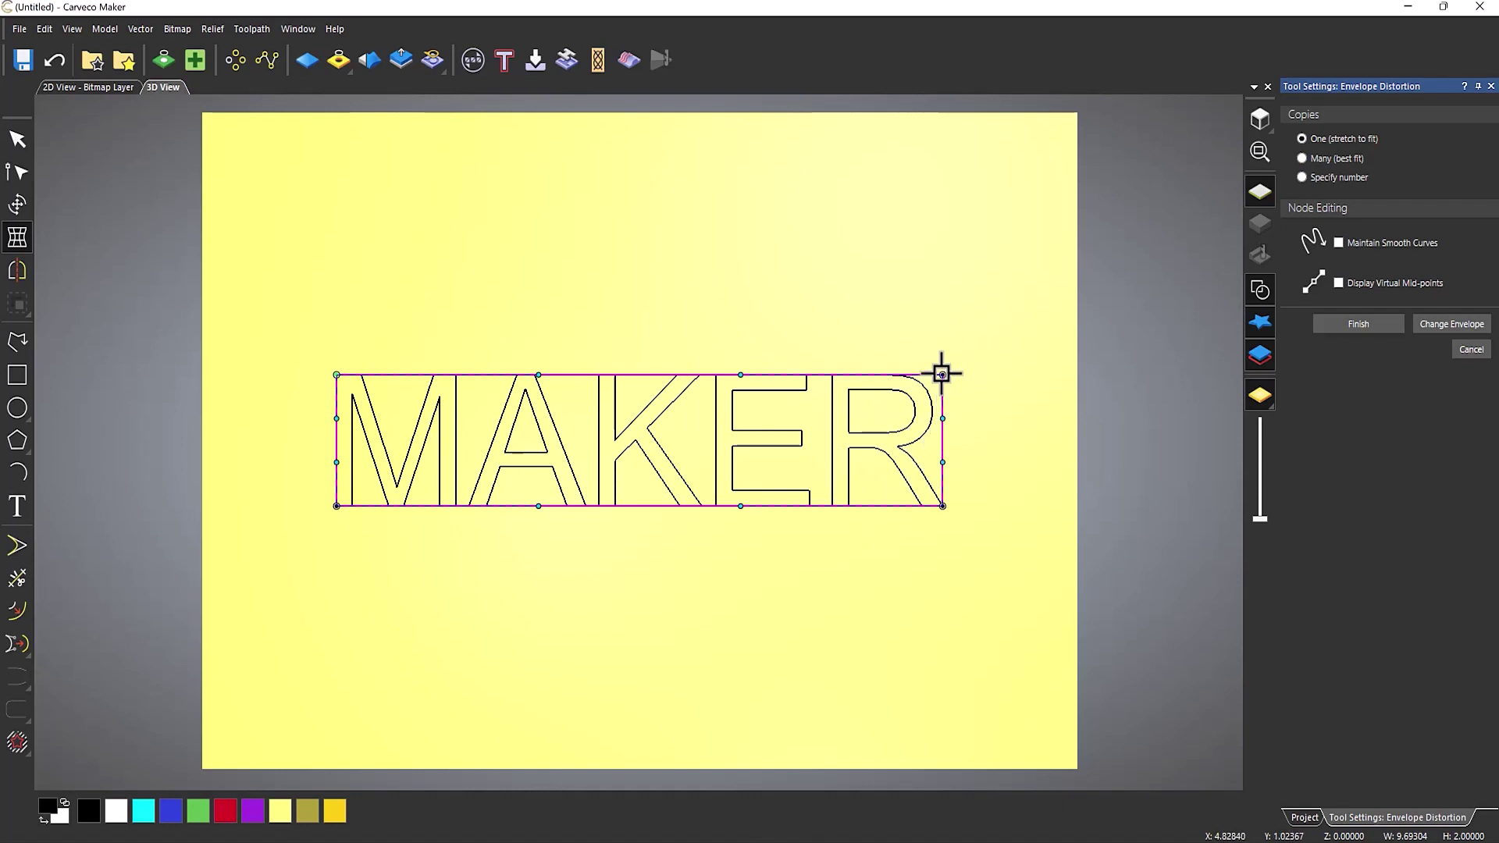
Step: Raise the envelope's upper-right corner to make that side about 4.8 inches tall, and straighten the sloping top edge by snapping its handles to the end nodes
drag(942, 374, 953, 192)
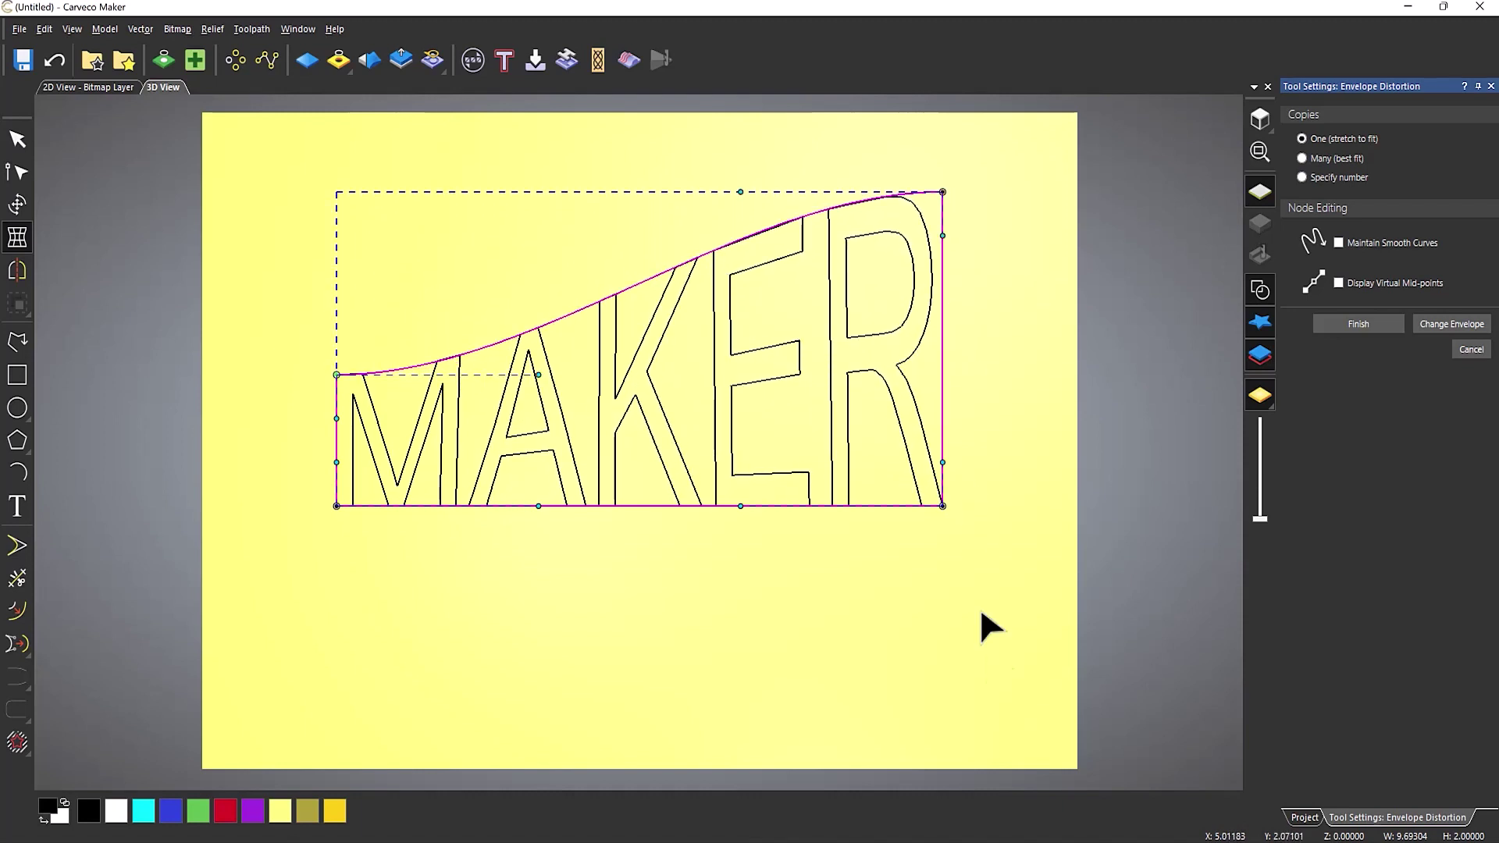
key(alt)
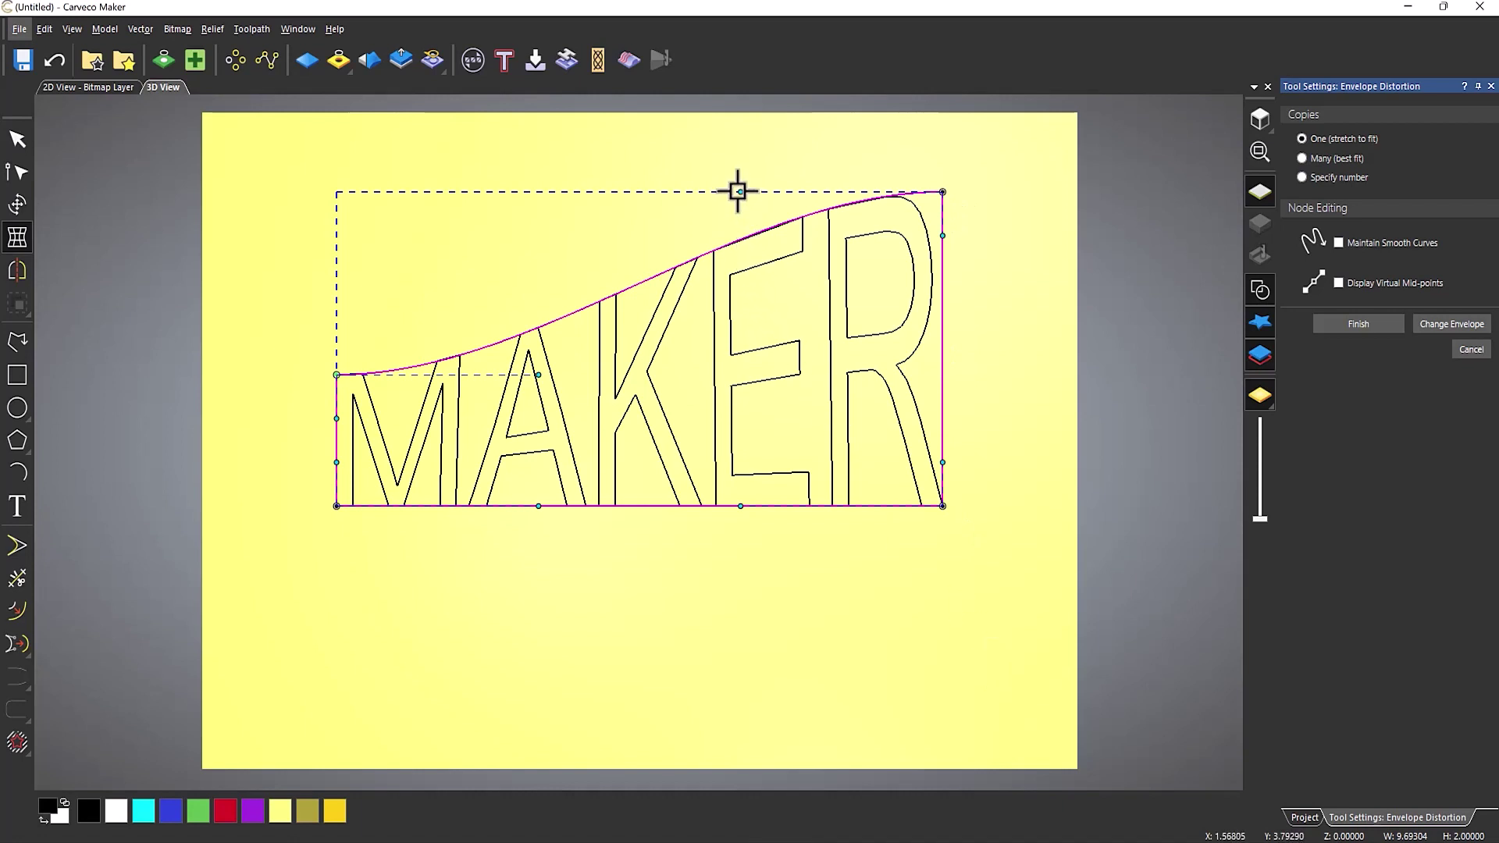
drag(738, 191, 337, 375)
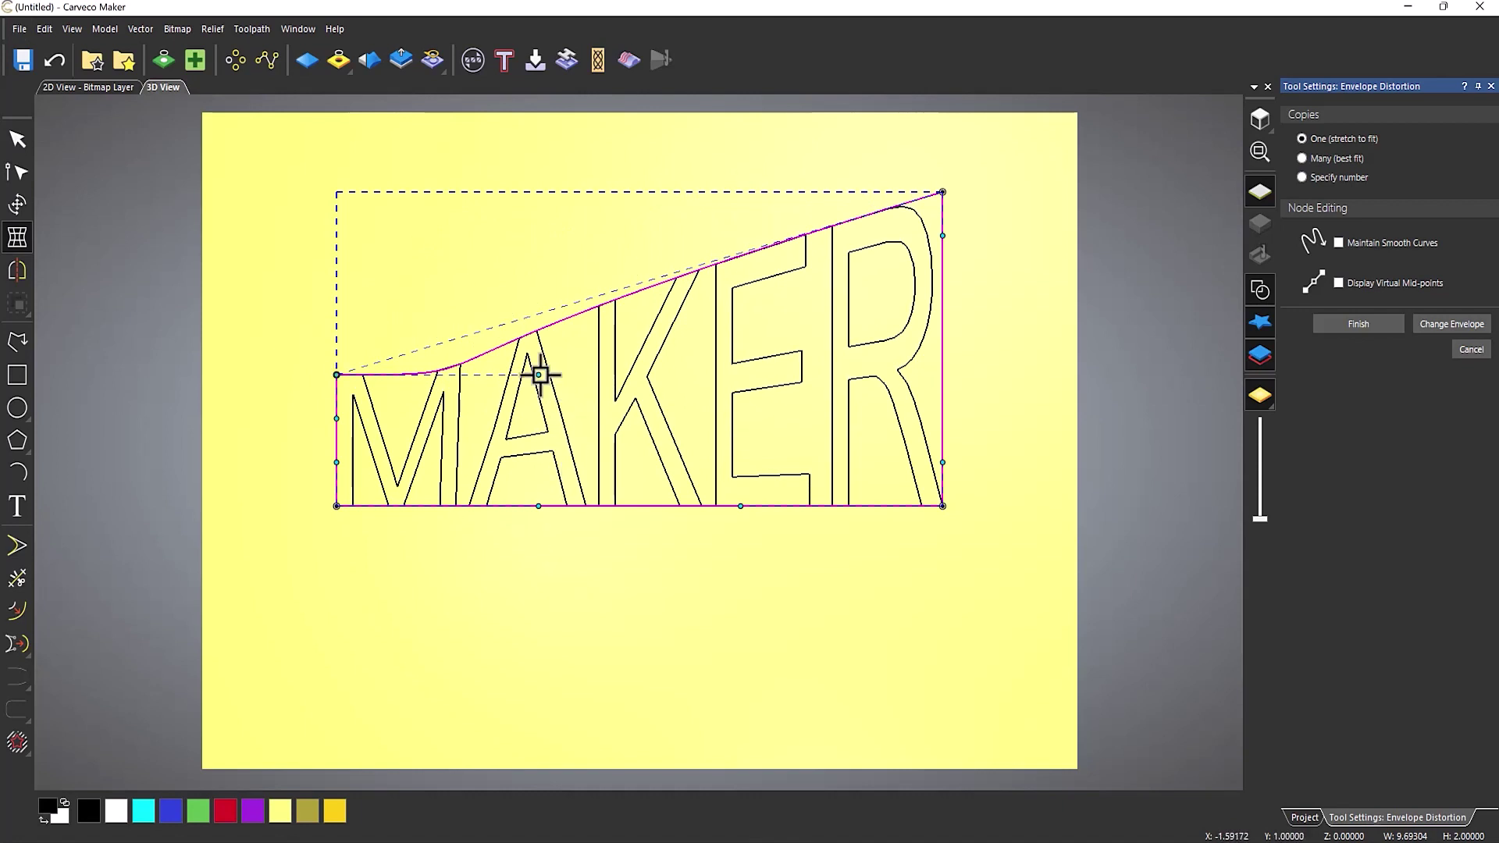
drag(540, 378, 942, 191)
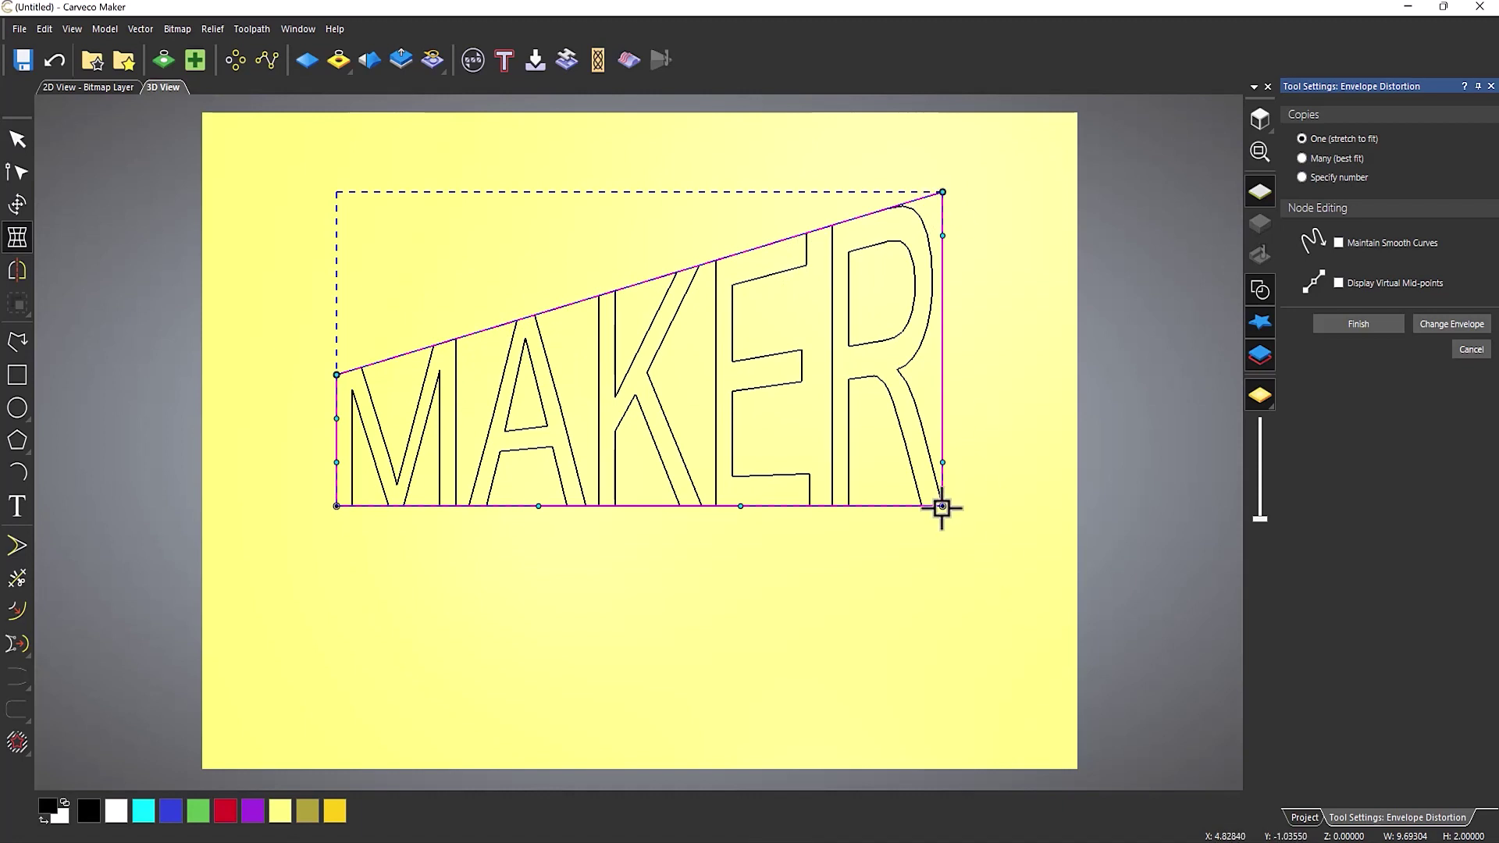
Step: Lower the envelope's lower-right corner to make that side about 7.6 inches tall, straighten the bottom edge and finish the distortion
drag(941, 507, 941, 687)
key(alt)
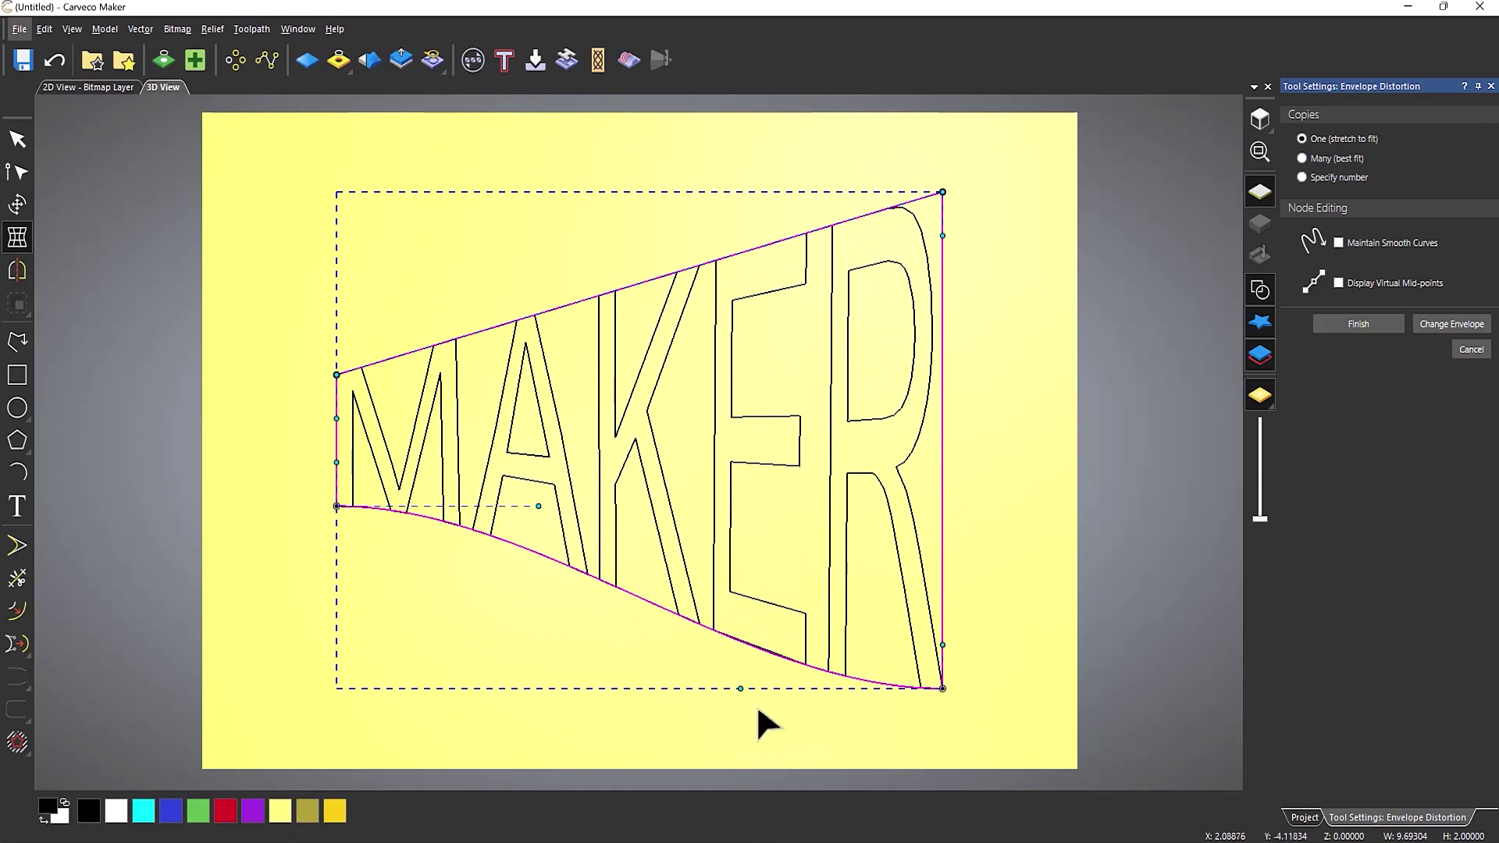
drag(740, 687, 334, 506)
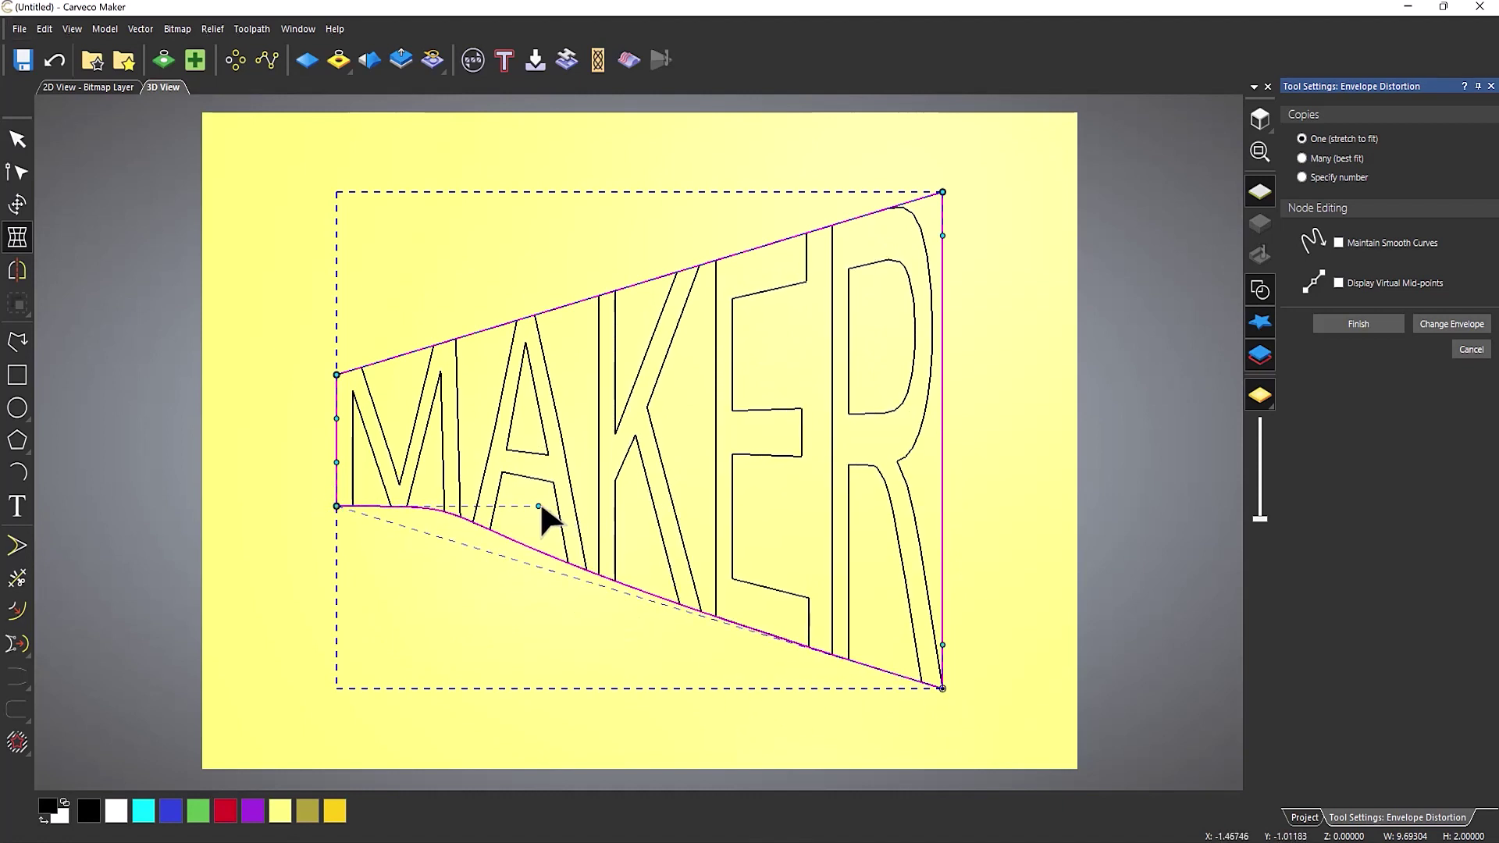
drag(538, 506, 943, 689)
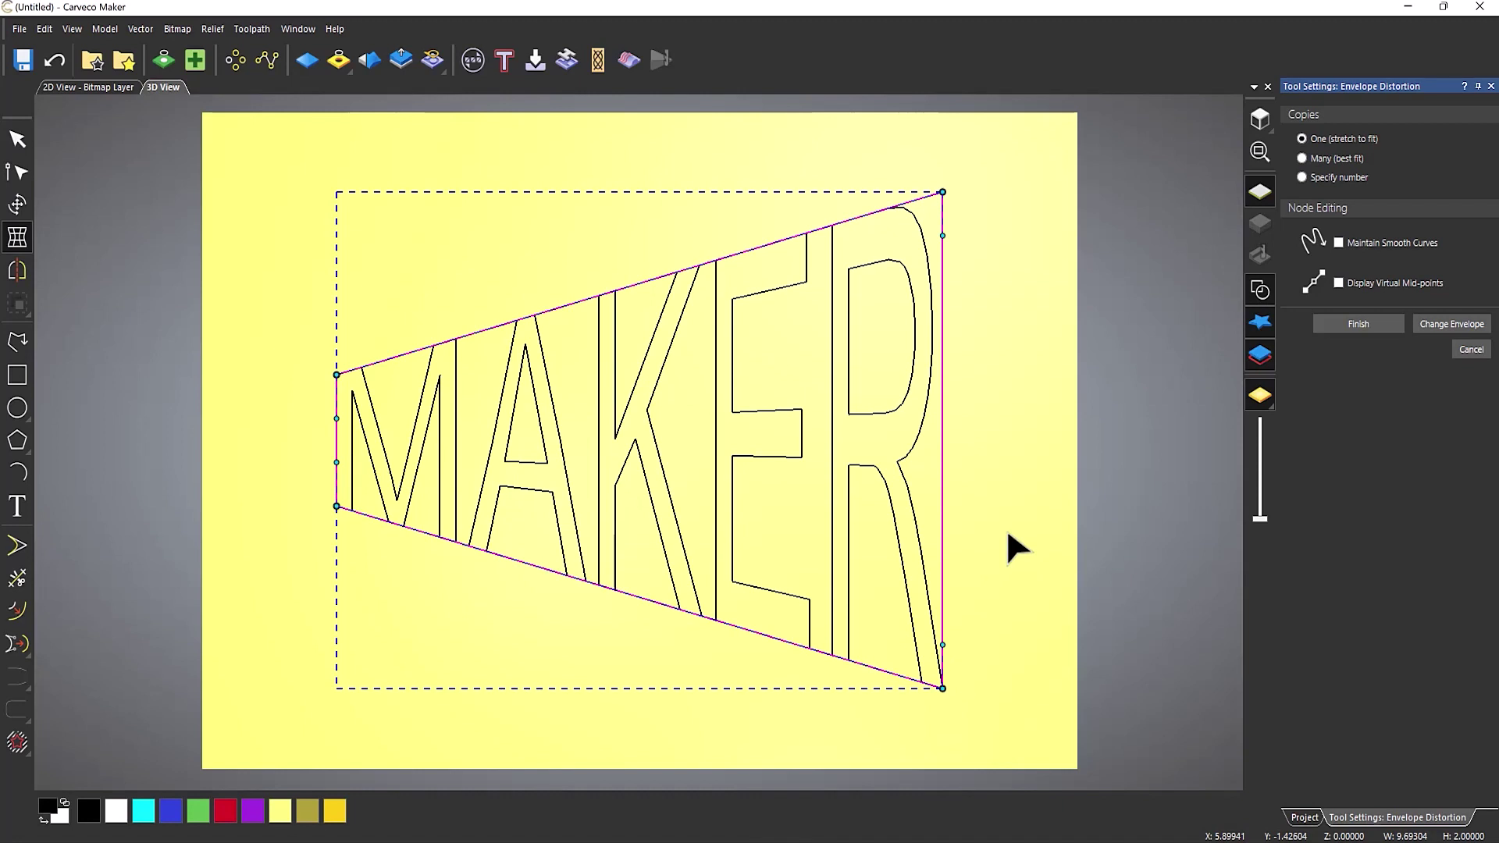
click(1361, 326)
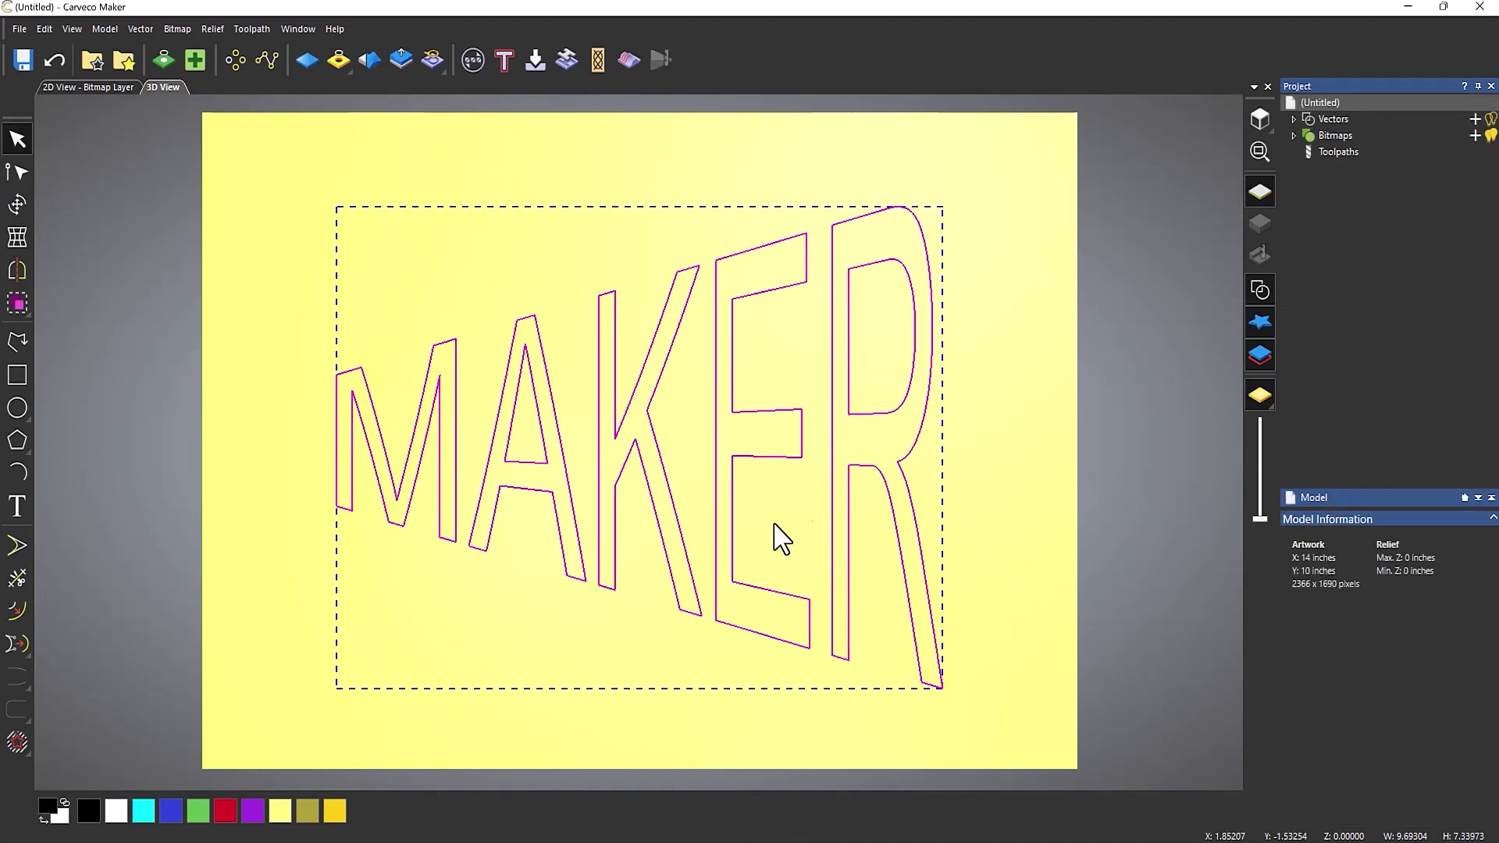
Step: Select the outer outline of the letter R on its own and look at the commands available for it
click(1002, 462)
click(931, 422)
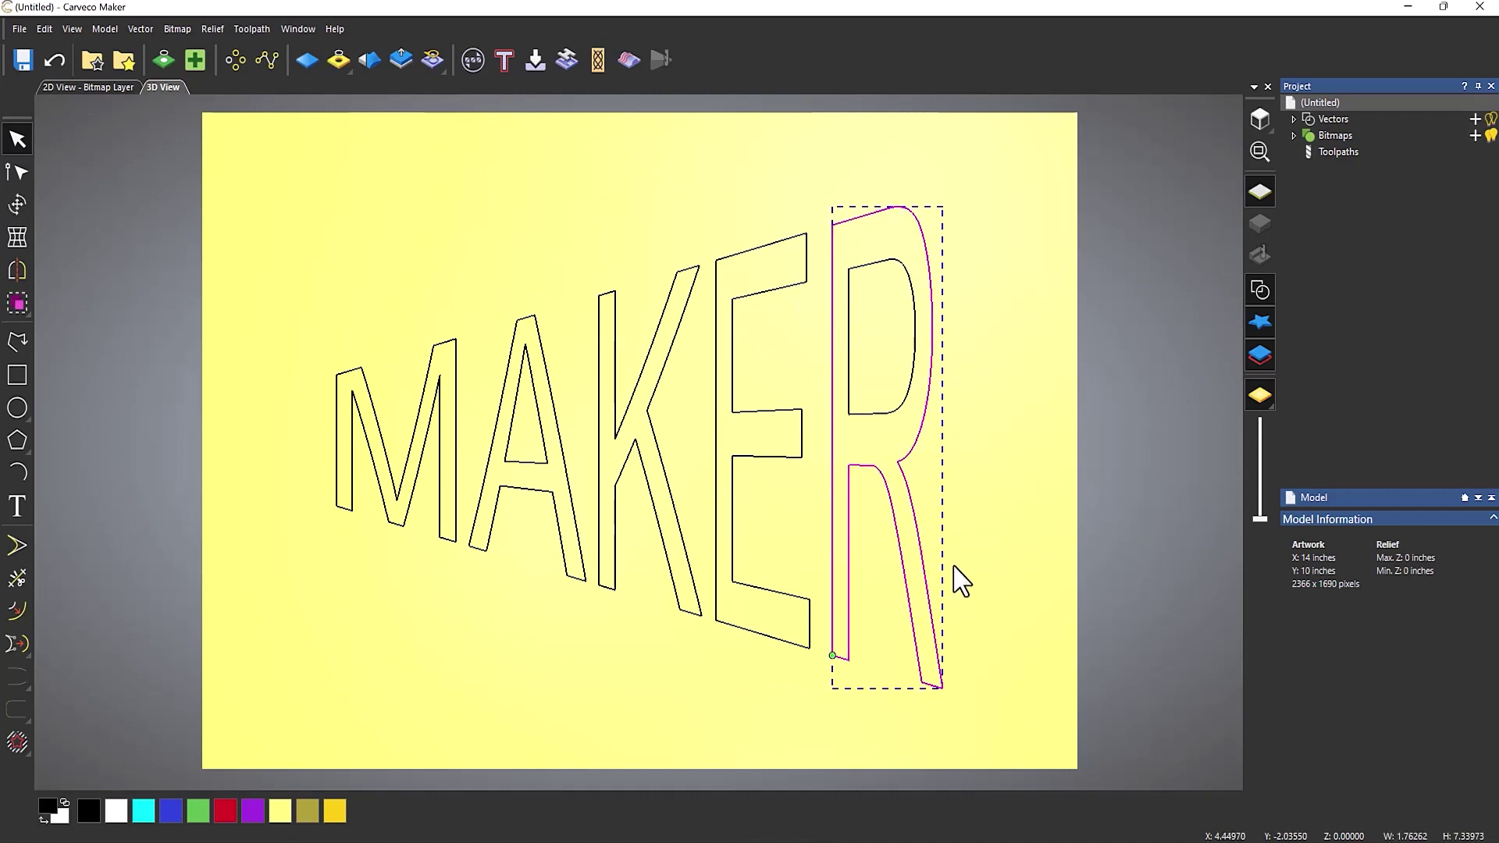
click(991, 510)
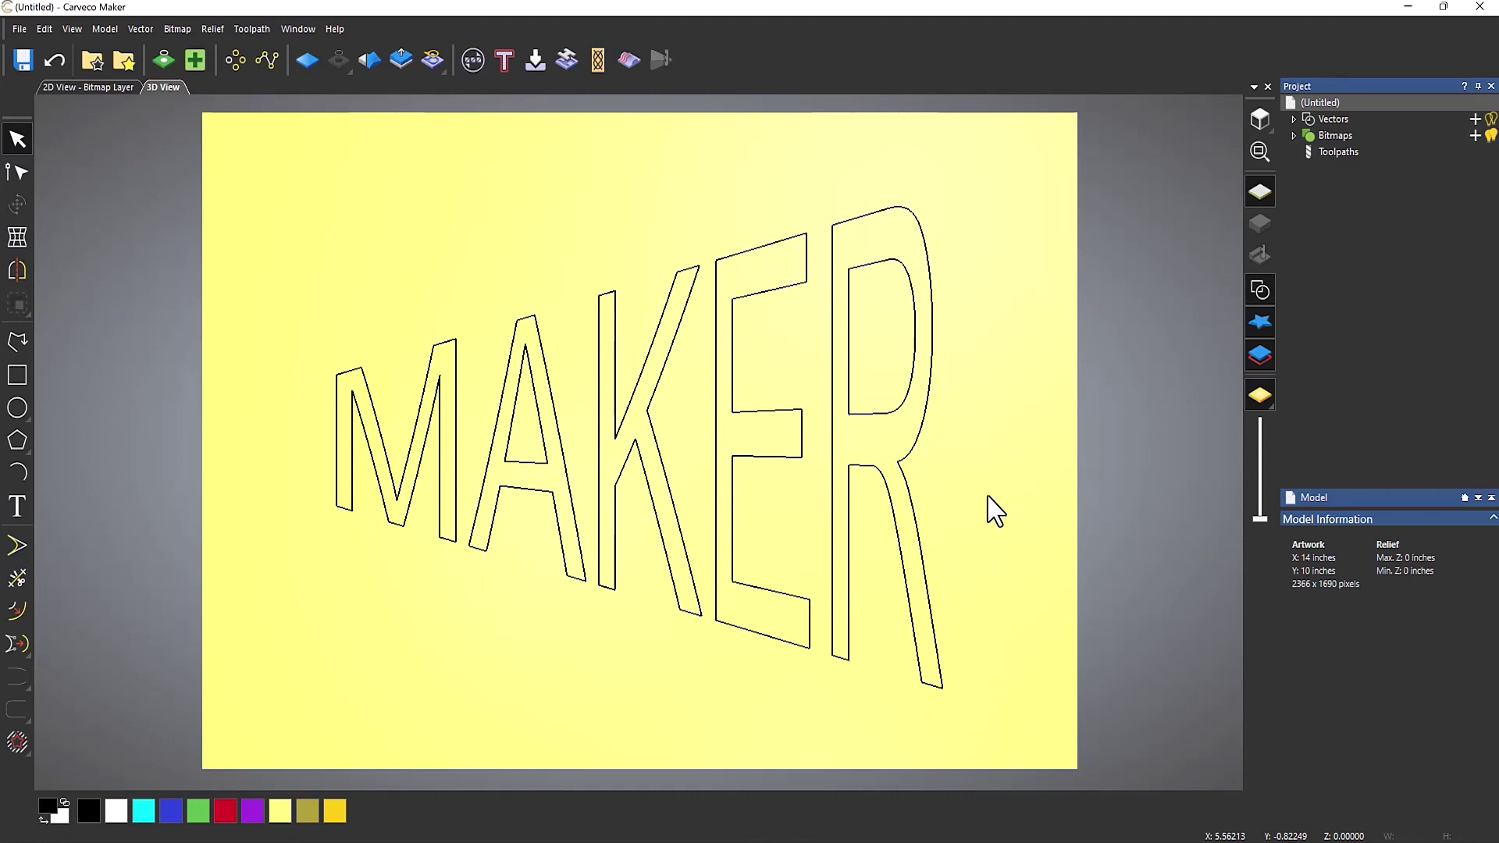
right_click(898, 468)
click(897, 463)
right_click(897, 464)
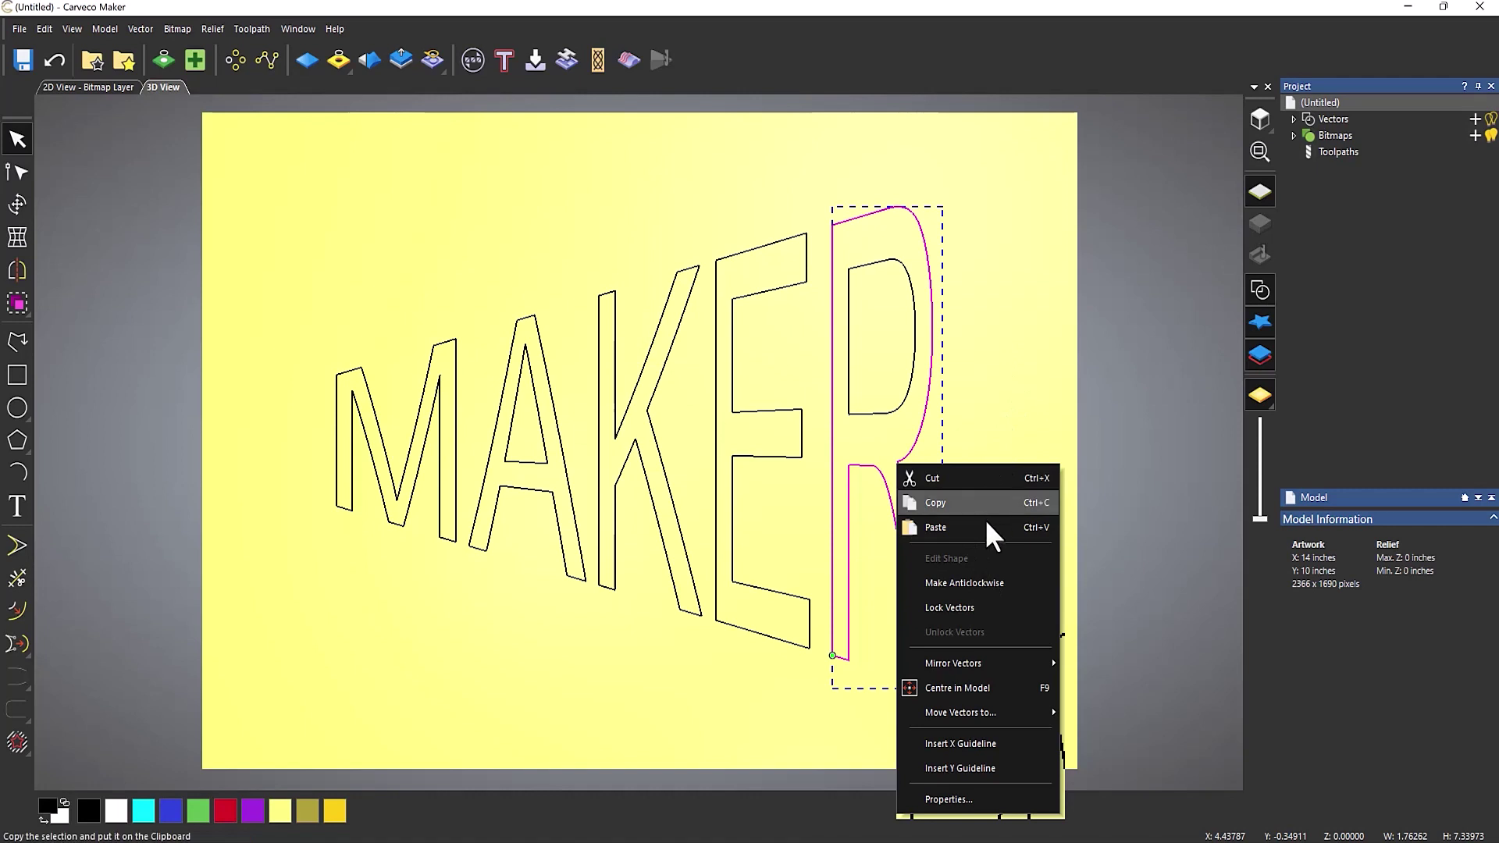
click(1003, 362)
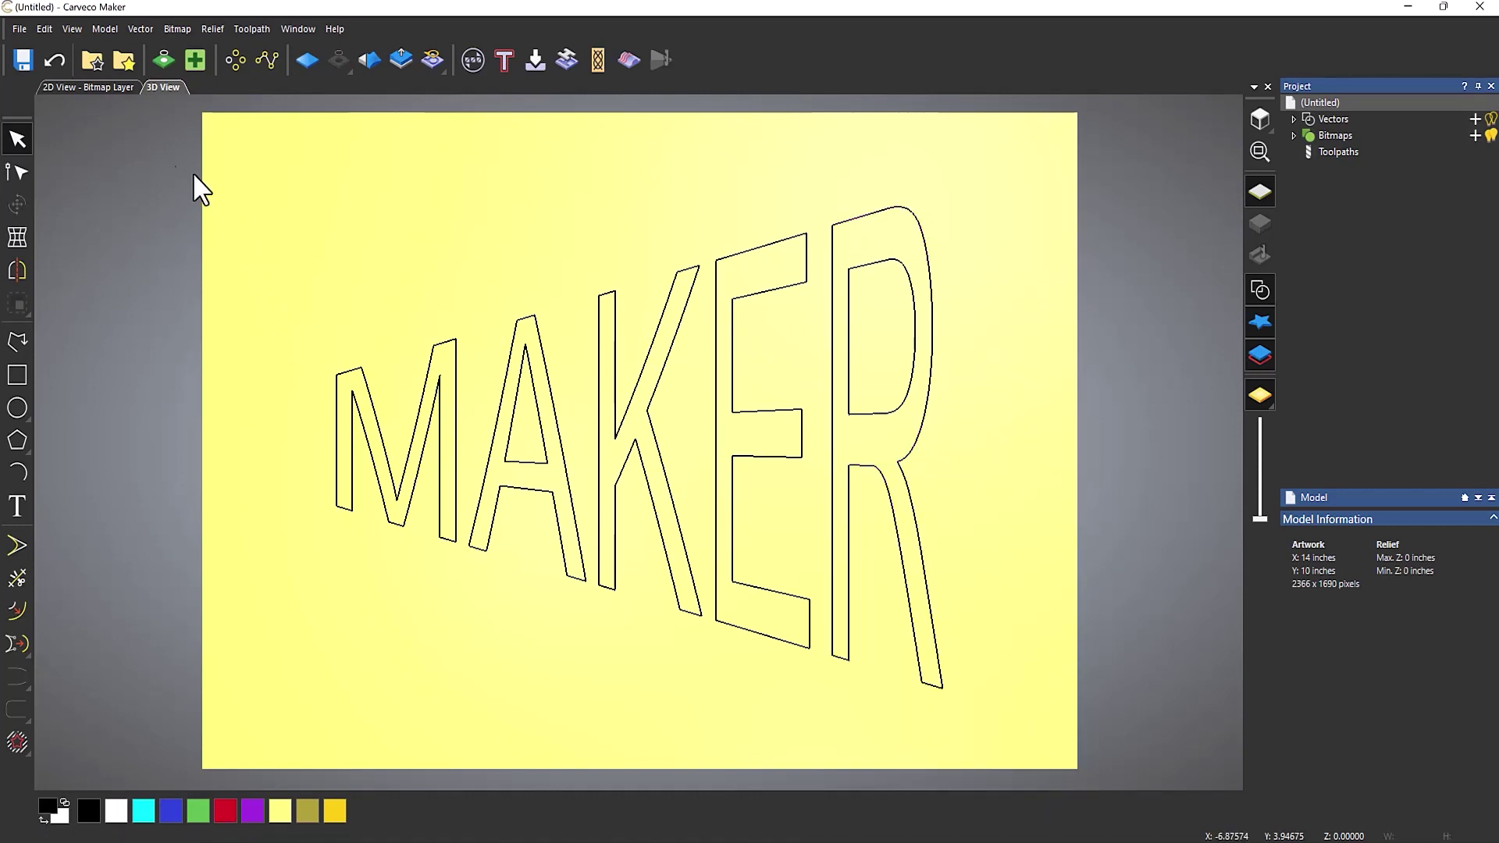
Step: Undo the finished flared distortion and all its corner and edge edits, back to the rectangular envelope
click(53, 58)
click(53, 59)
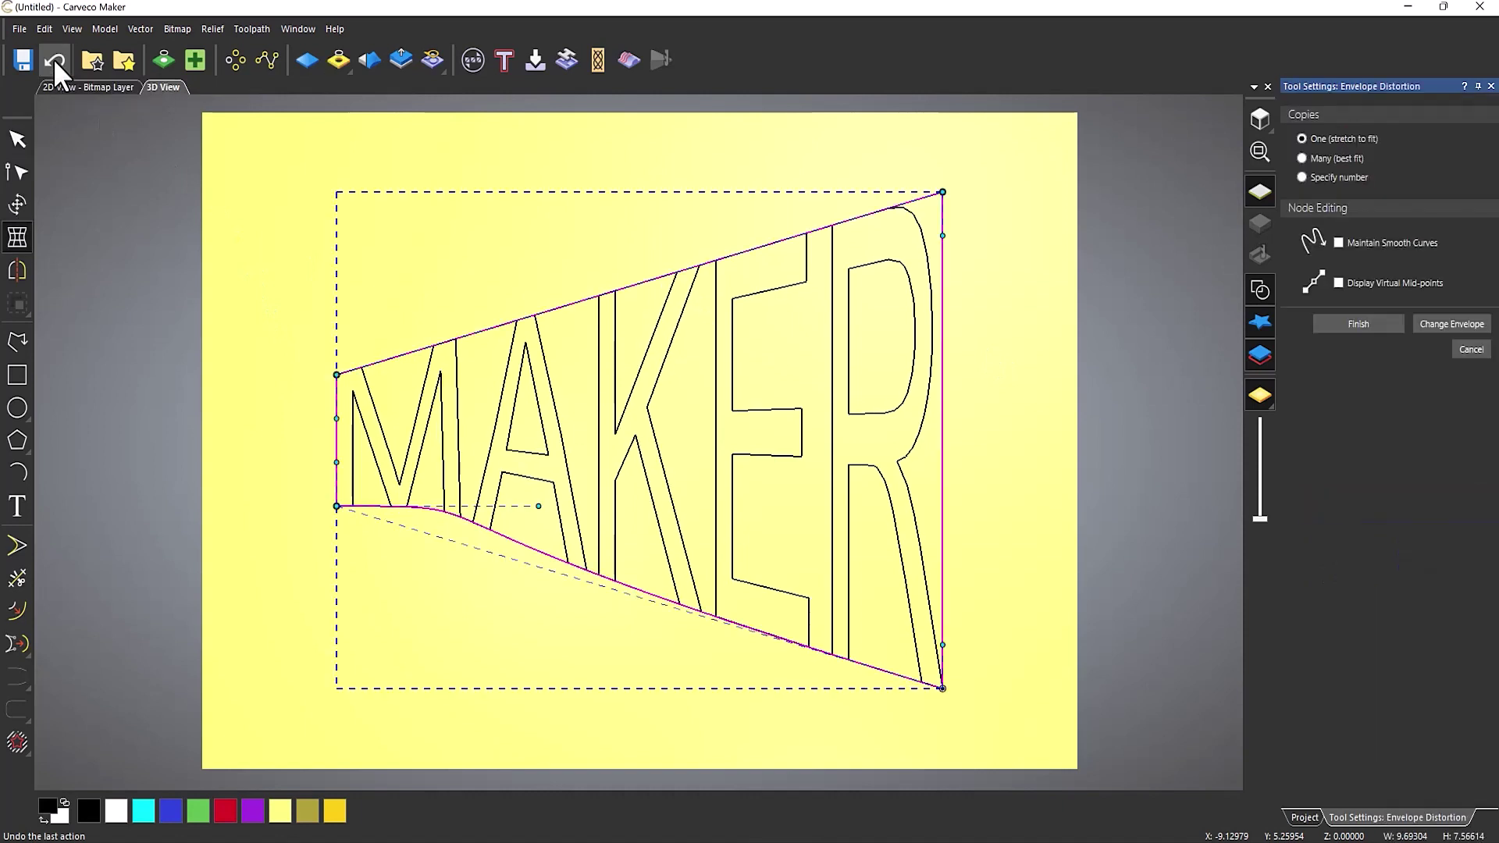
click(53, 58)
click(53, 58)
click(54, 59)
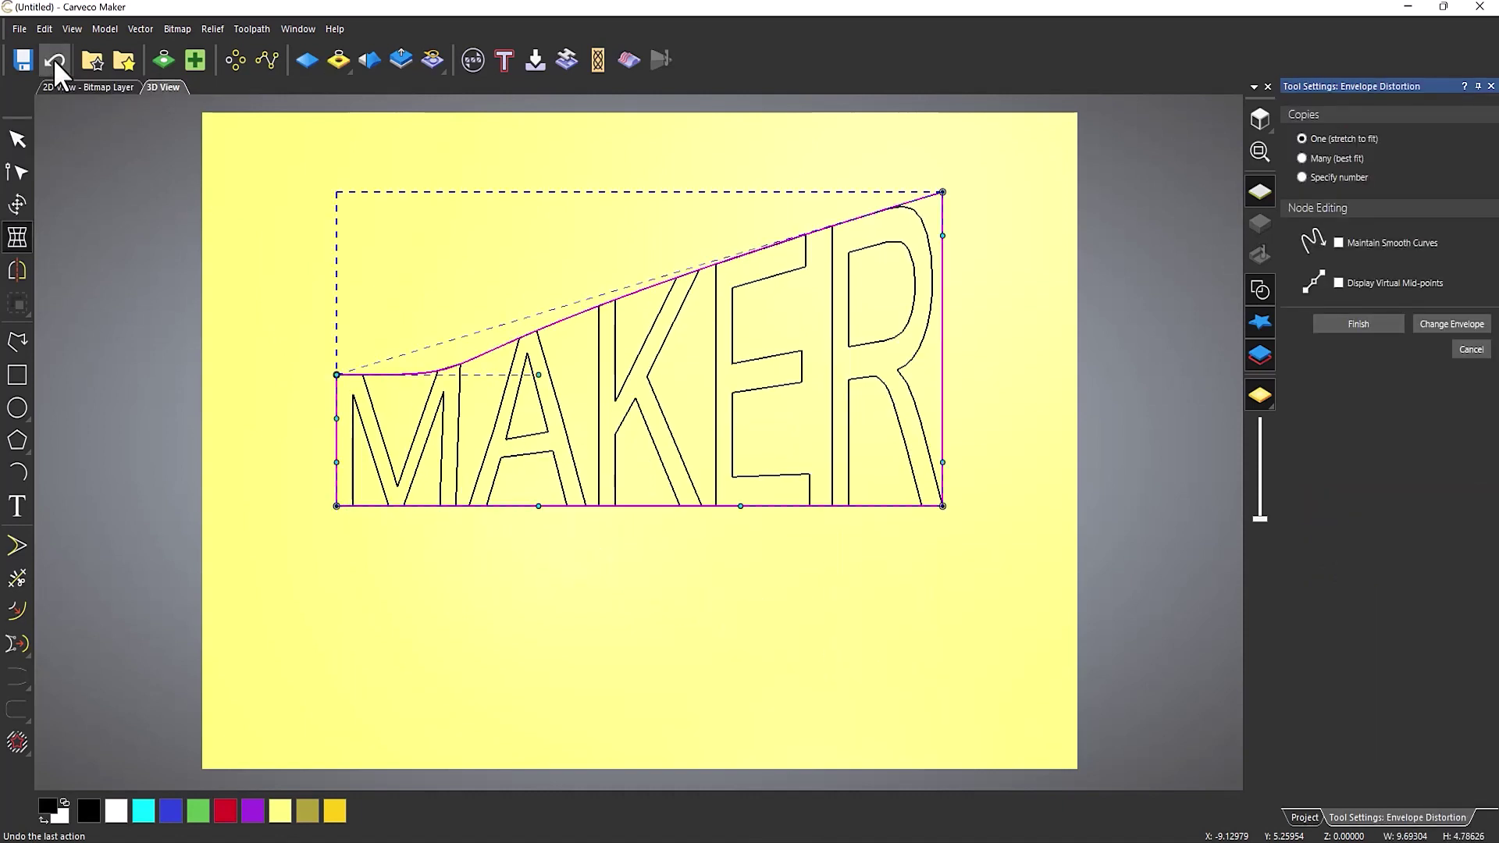
click(53, 58)
click(53, 59)
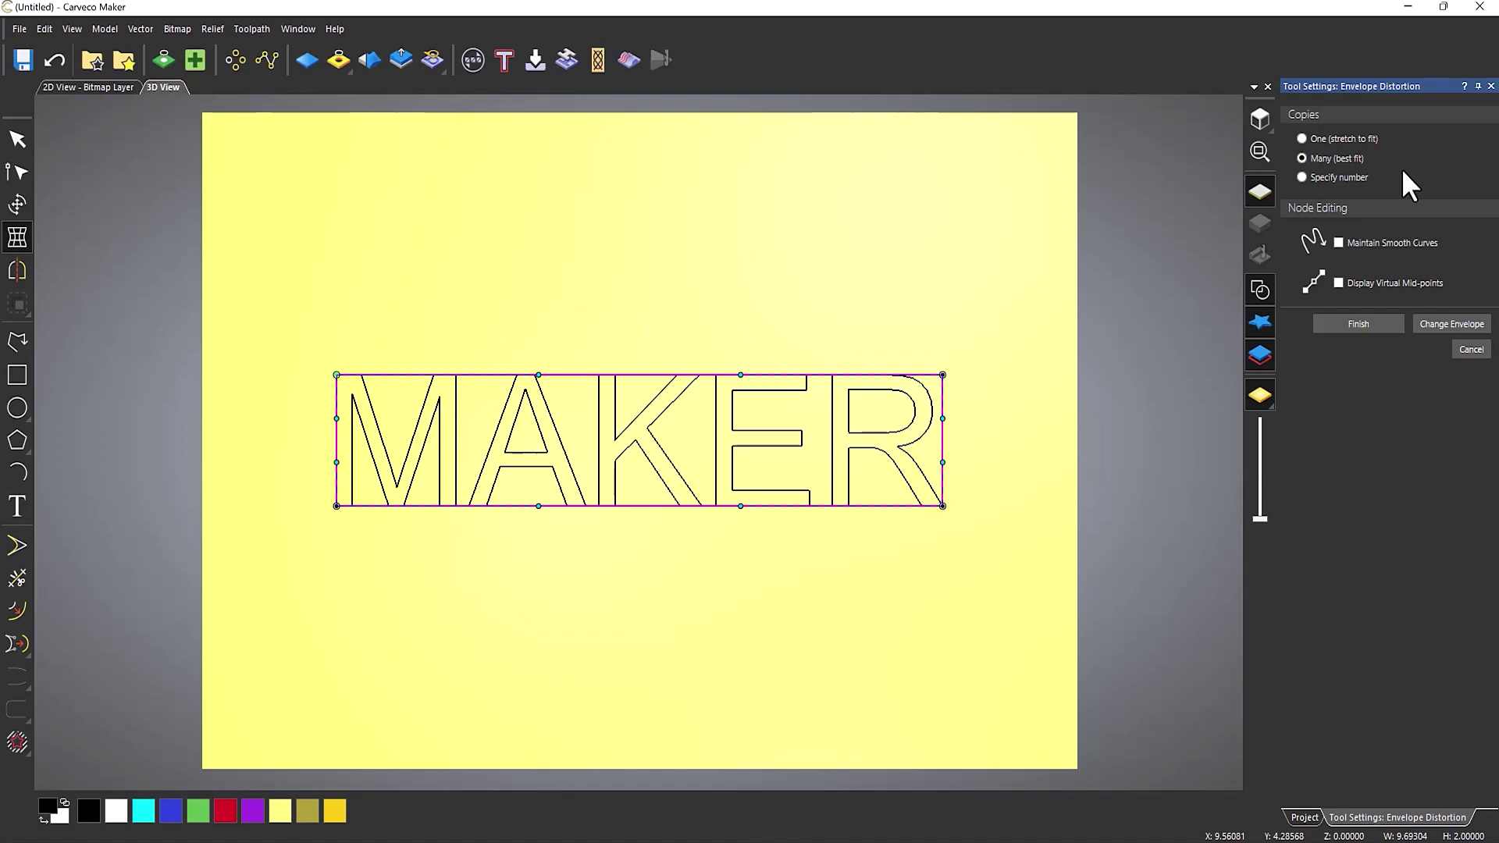
Step: Switch the envelope copies to a specified number and set it to 5
click(1304, 178)
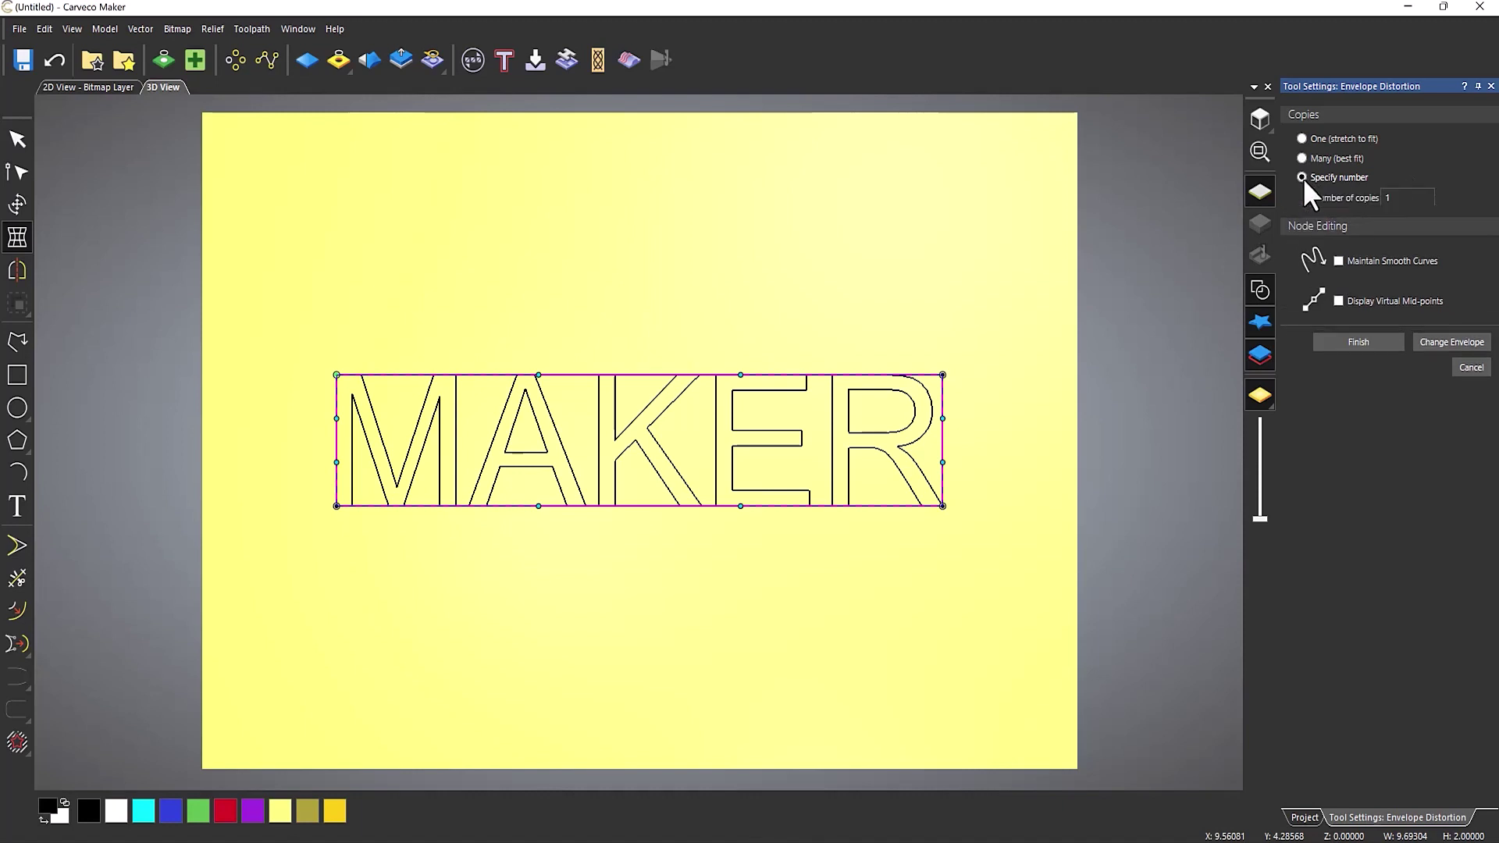
click(1425, 198)
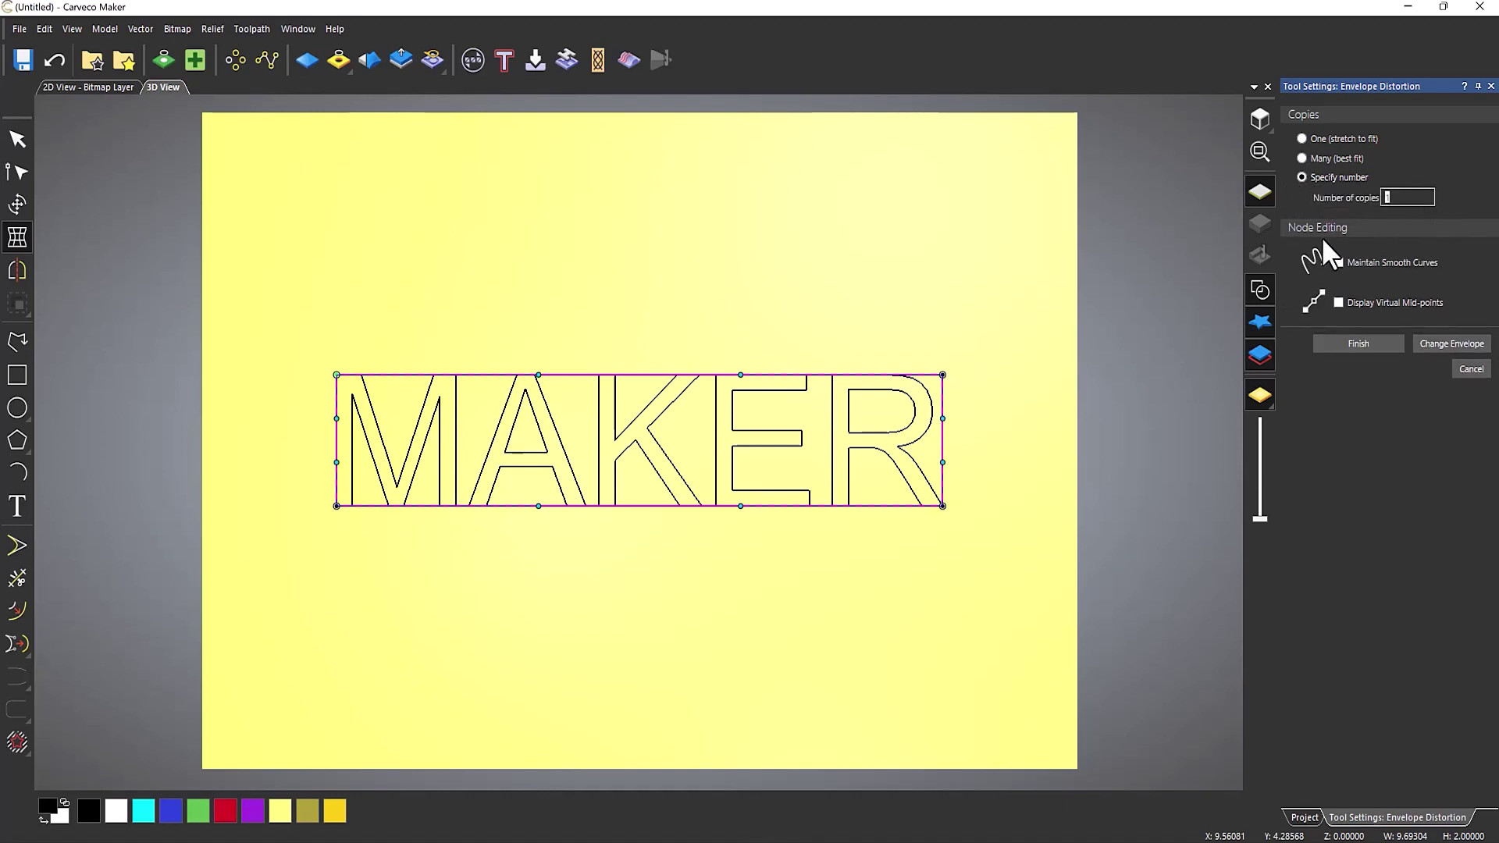
text(5)
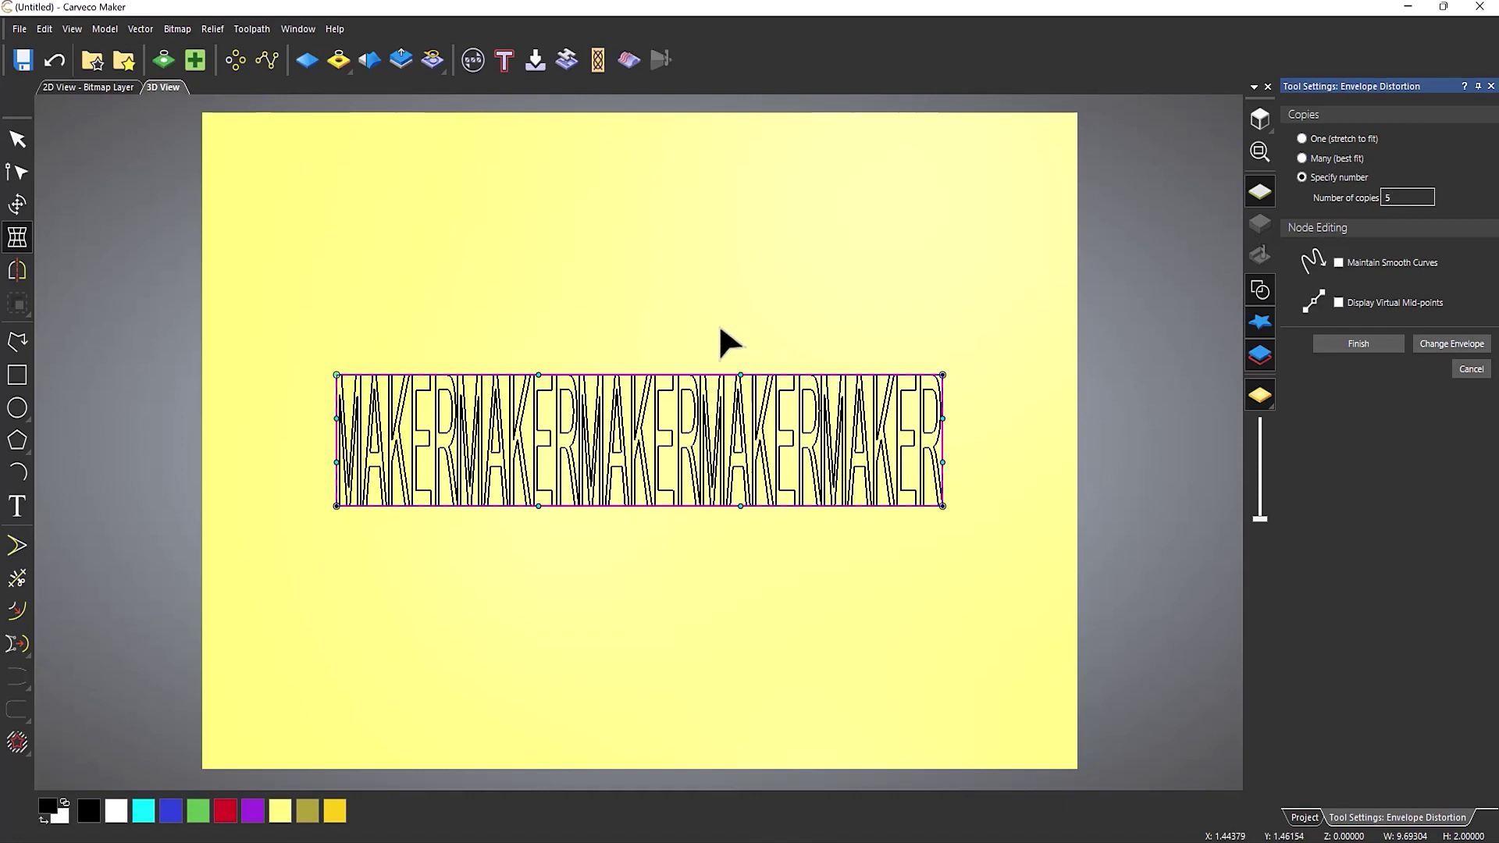
Step: Bend the top and bottom edges of the envelope together into parallel S-shaped waves, about 3.6 inches high overall
drag(740, 506, 721, 744)
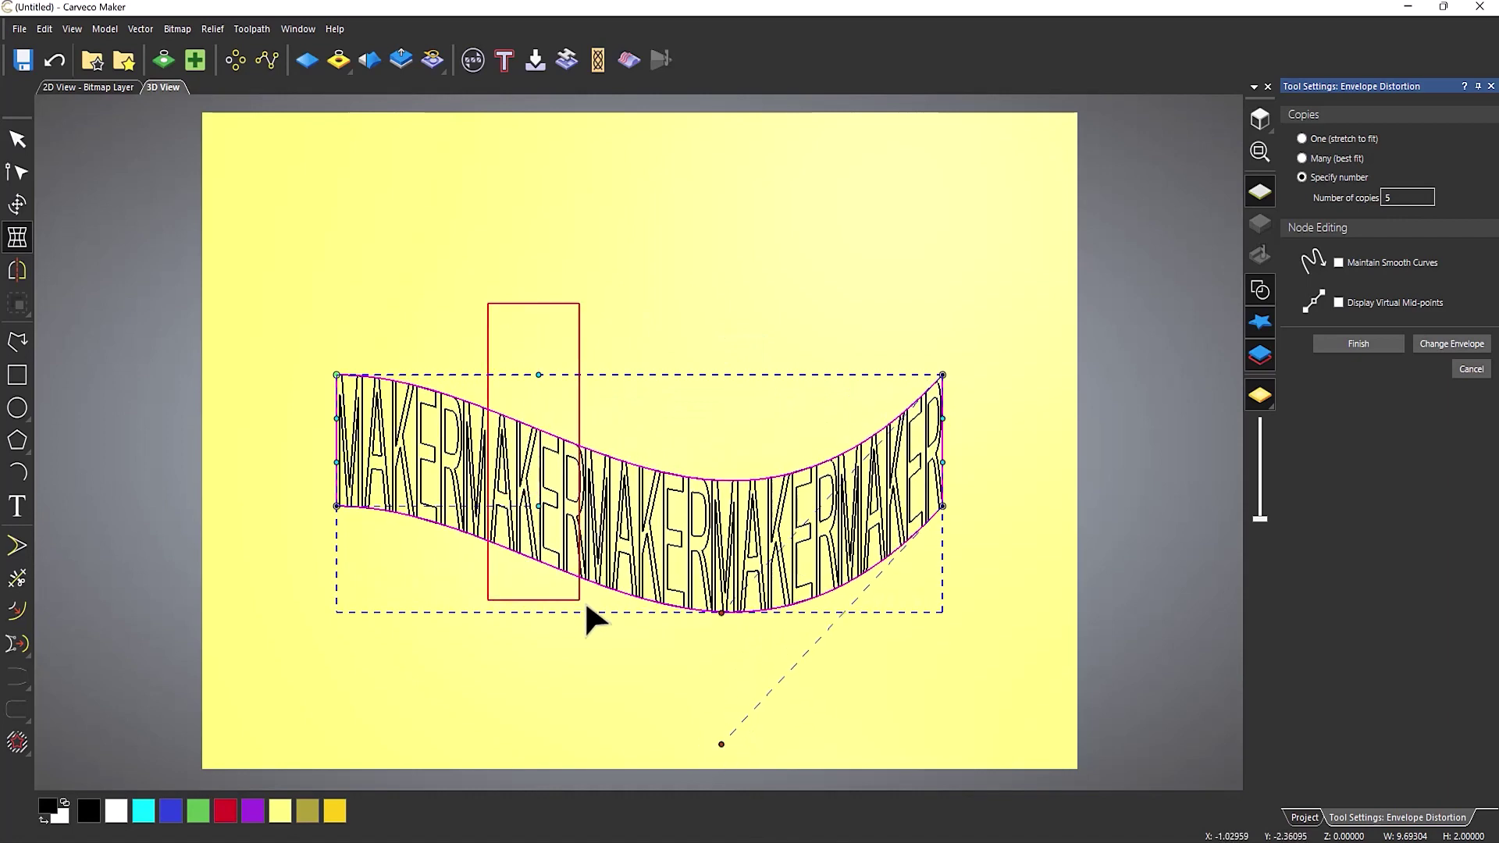
drag(538, 375, 548, 326)
drag(590, 226, 664, 150)
Step: Try the wavy envelope with 3 copies of the text and with 20 copies
drag(1408, 198, 1293, 193)
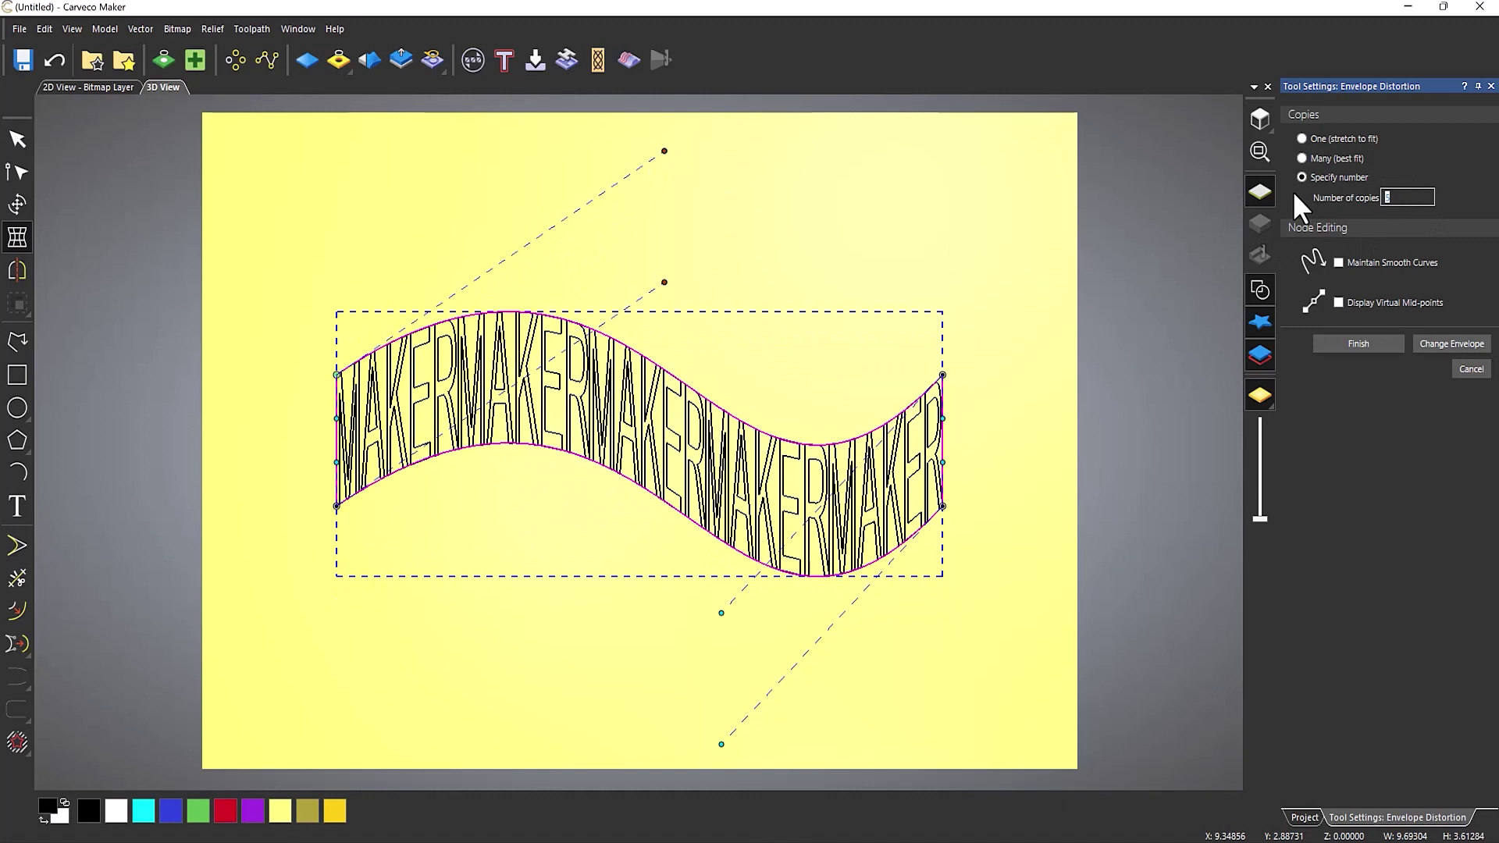
text(3)
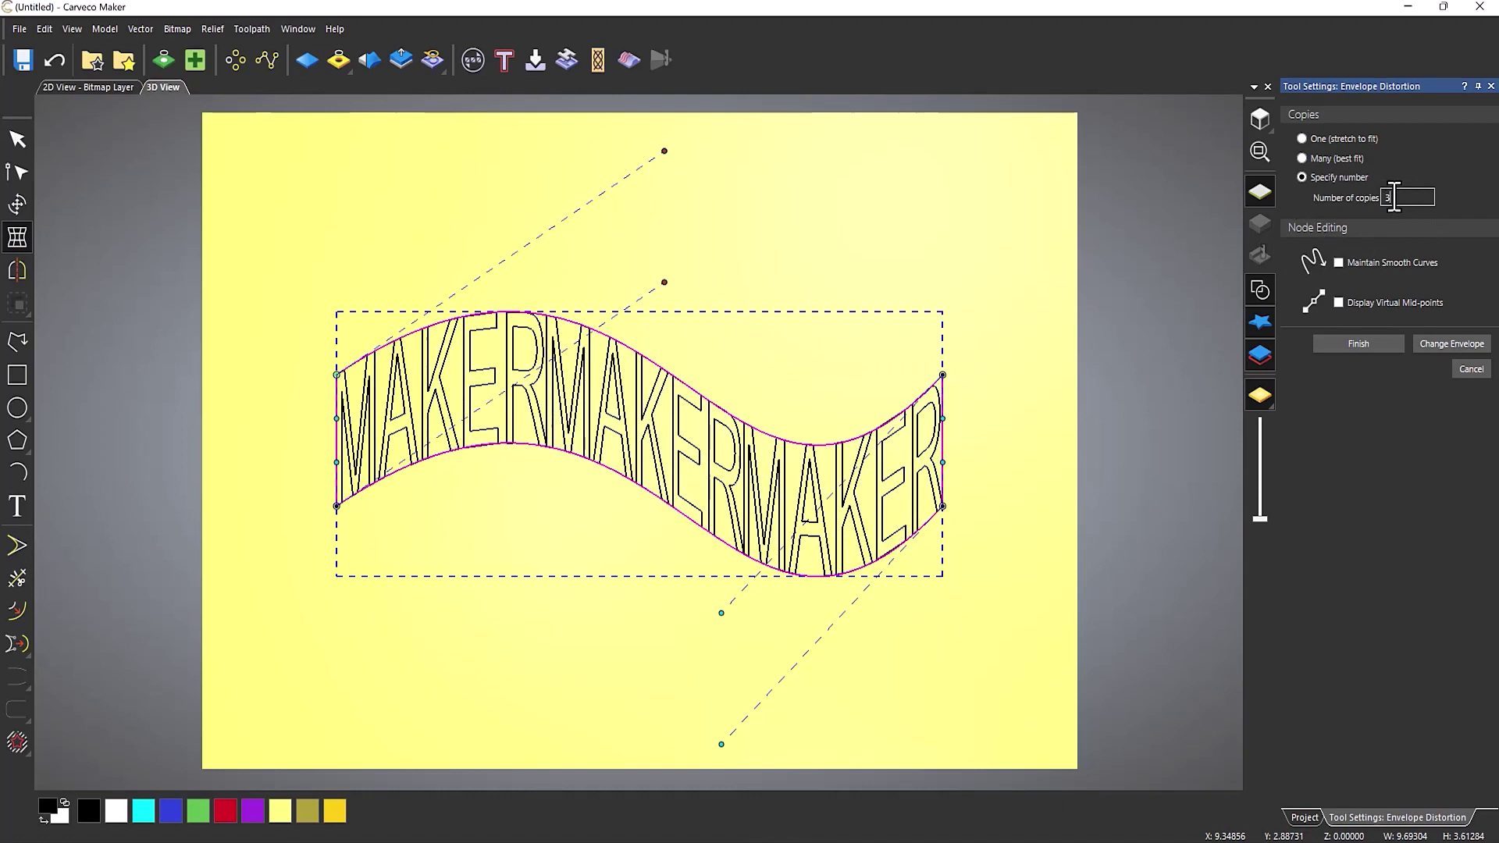
drag(1405, 197, 1328, 194)
text(20)
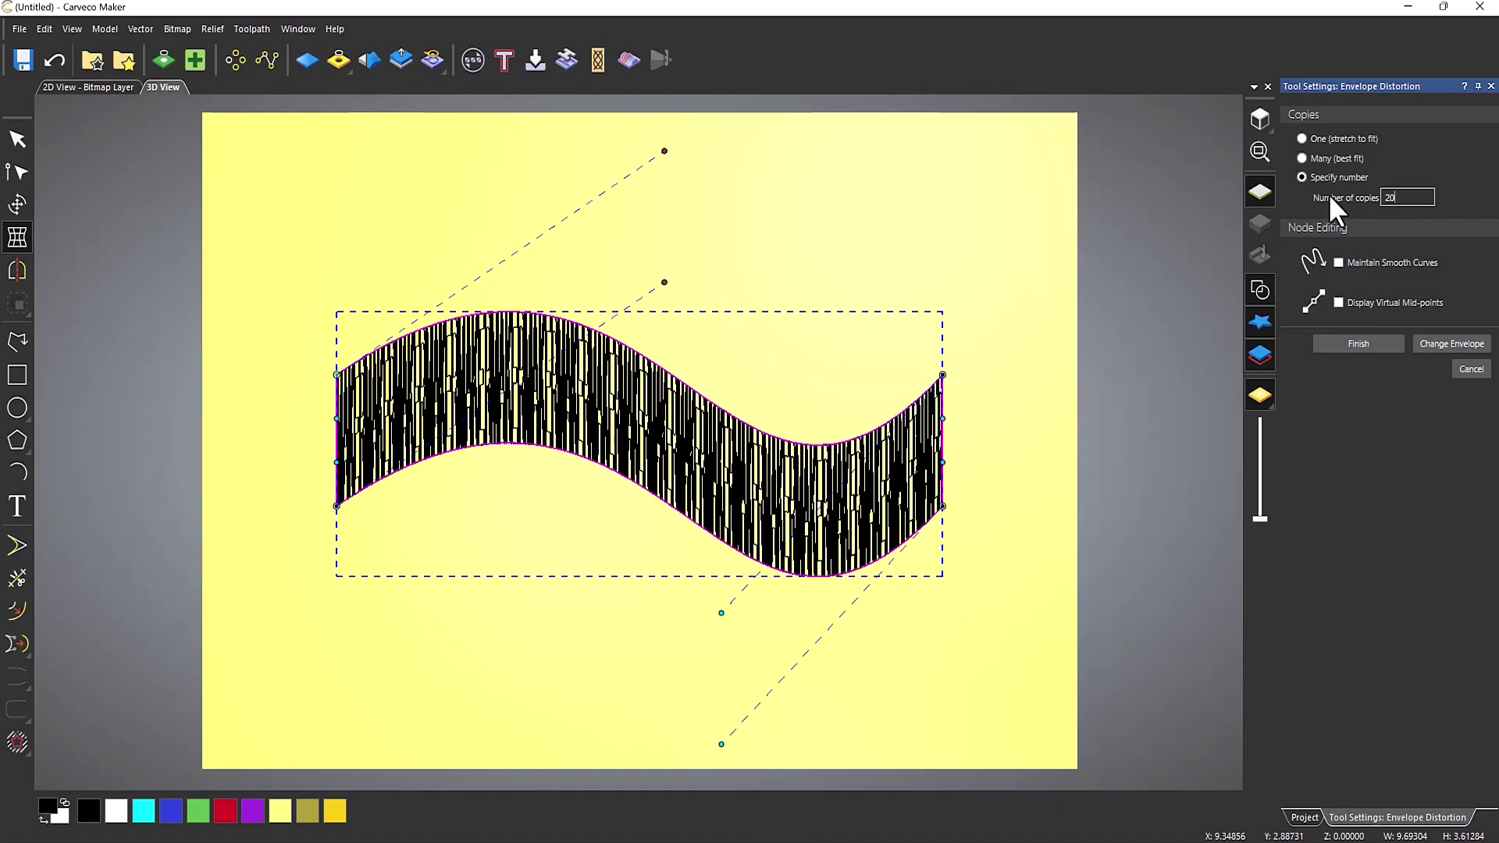
Step: Reduce the specified number of text copies to 1 and switch the copies mode to One (stretch to fit)
key(BackSpace)
key(BackSpace)
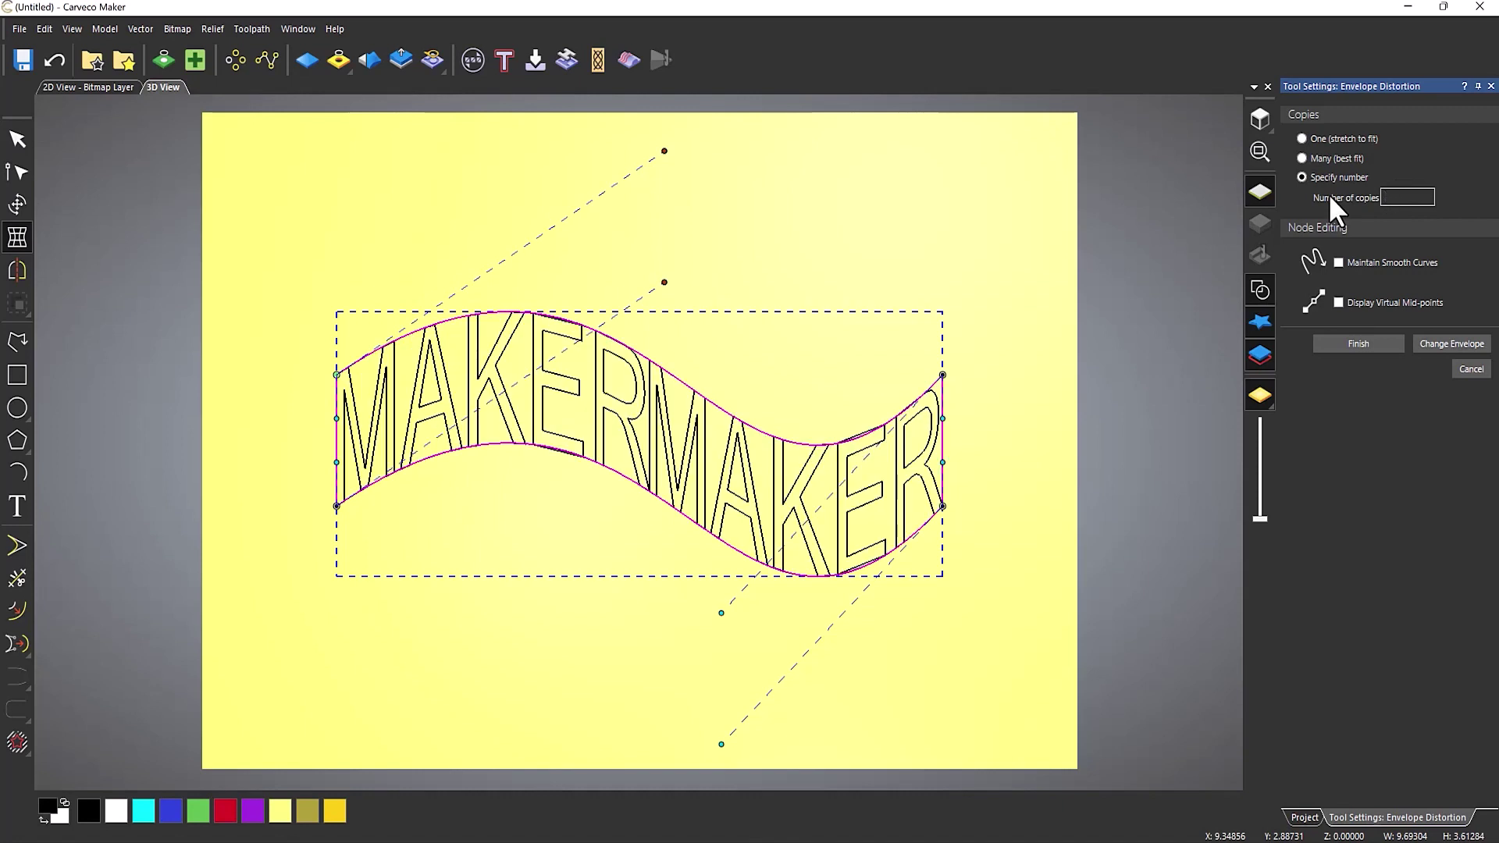
text(1)
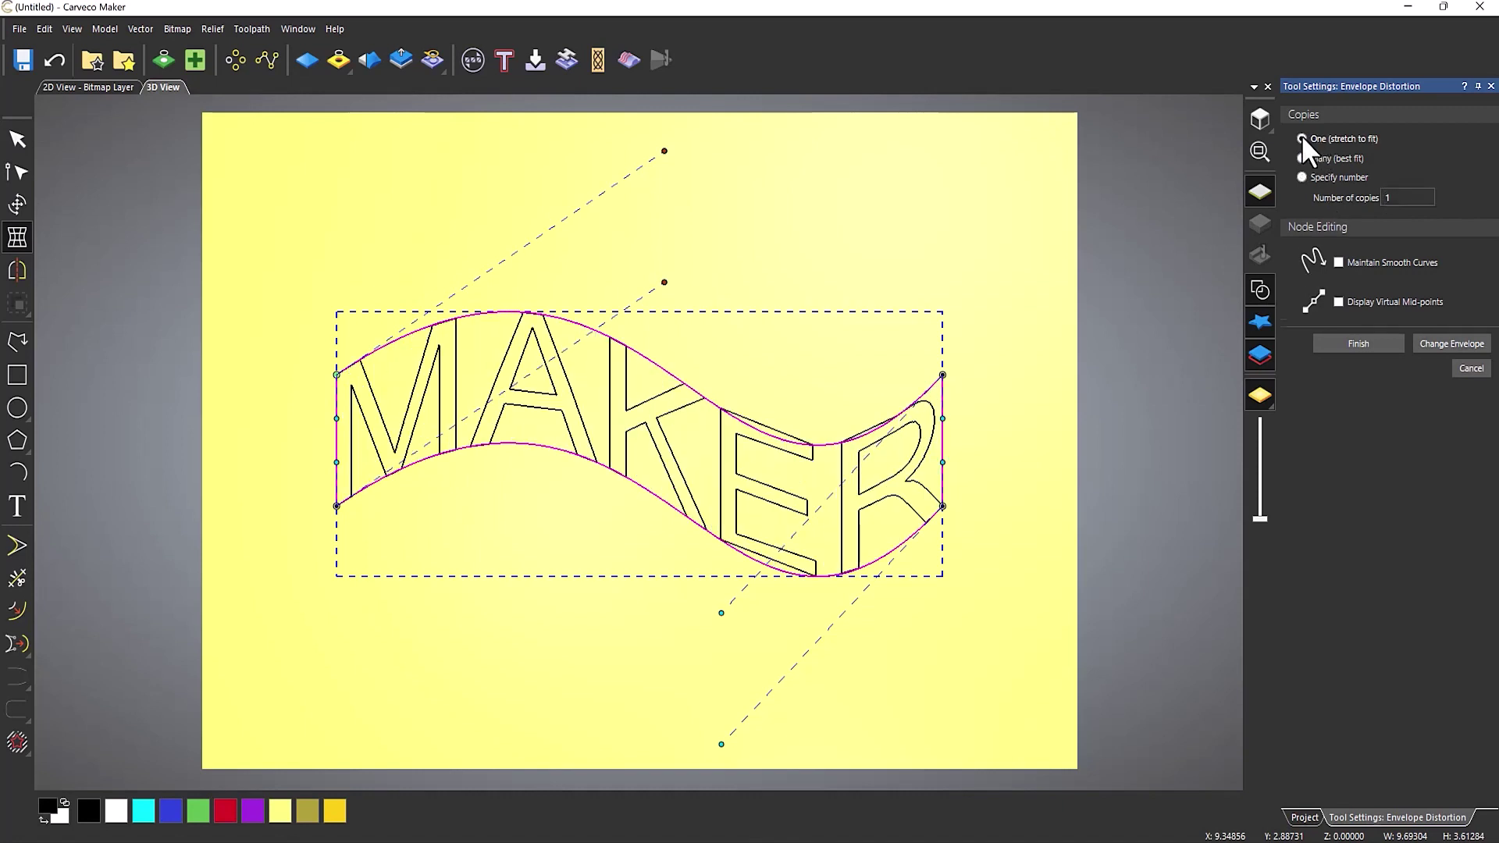
click(1301, 137)
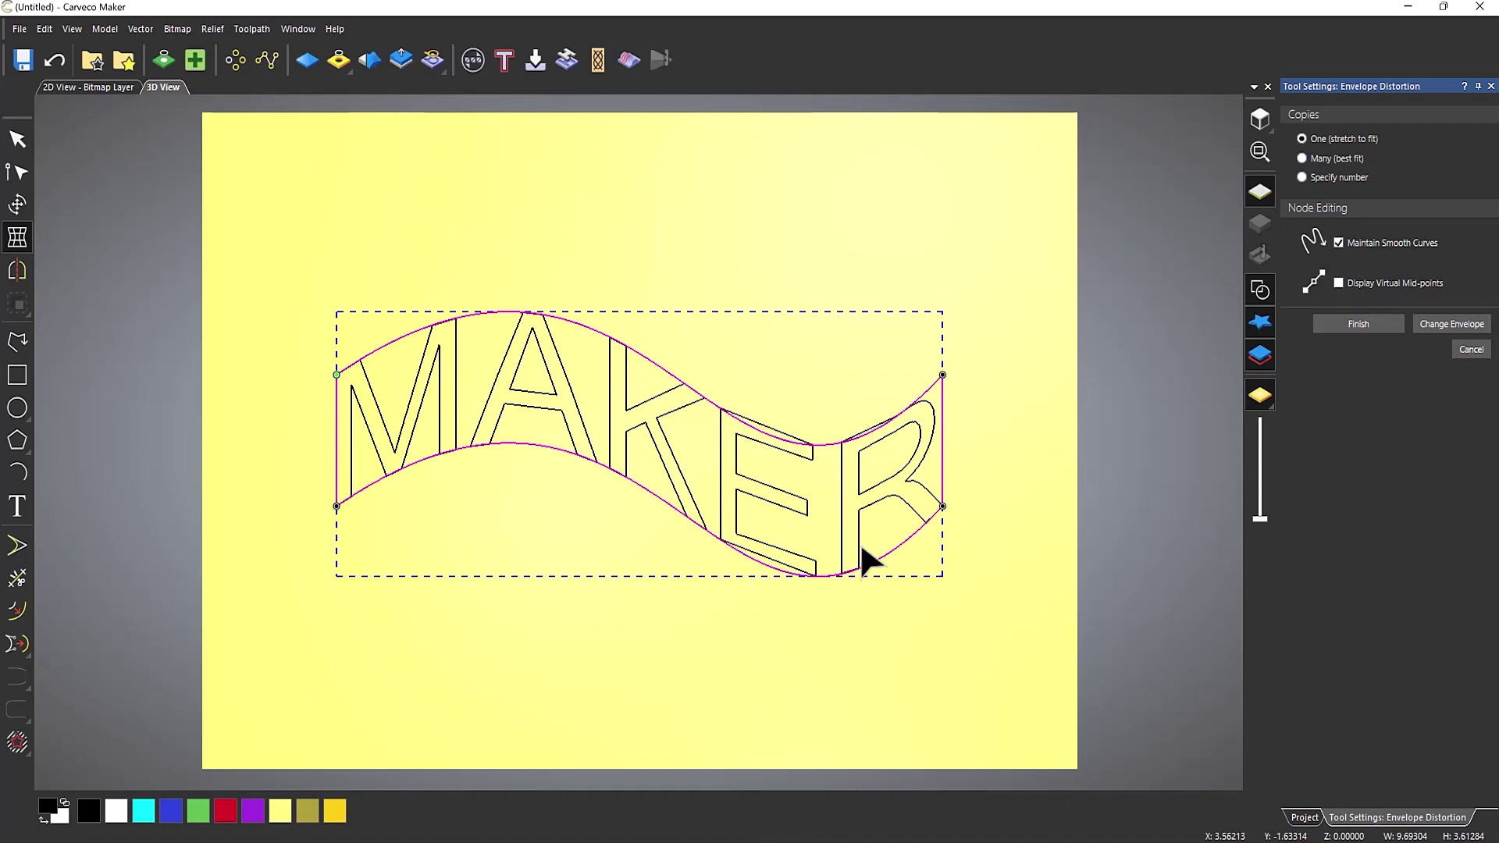
Step: Raise the wavy envelope's upper-right corner, lift its top edge using a virtual mid-point, and finish the distortion
drag(942, 375, 942, 305)
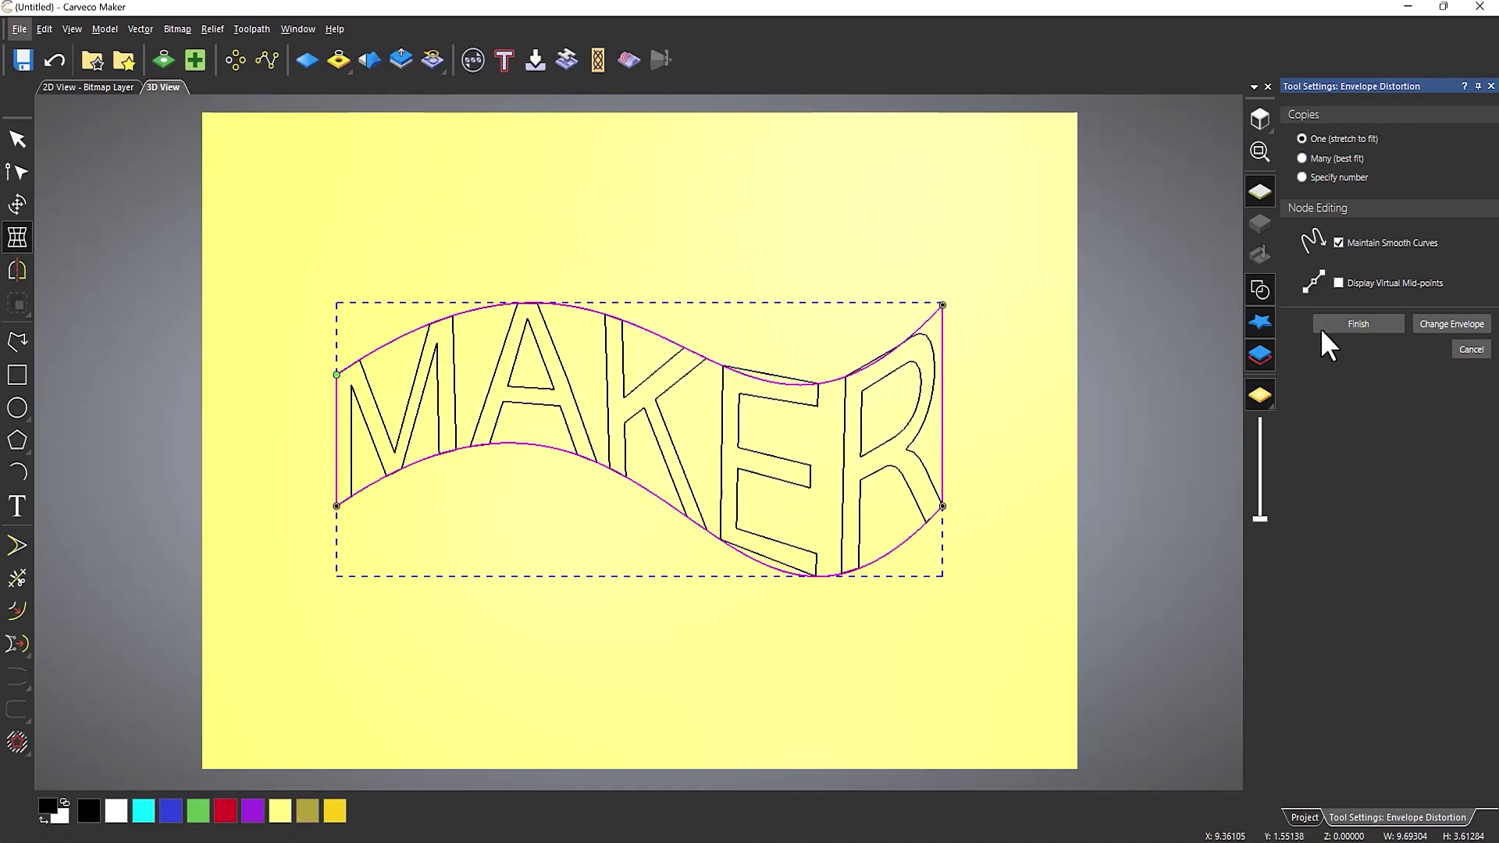
click(1338, 283)
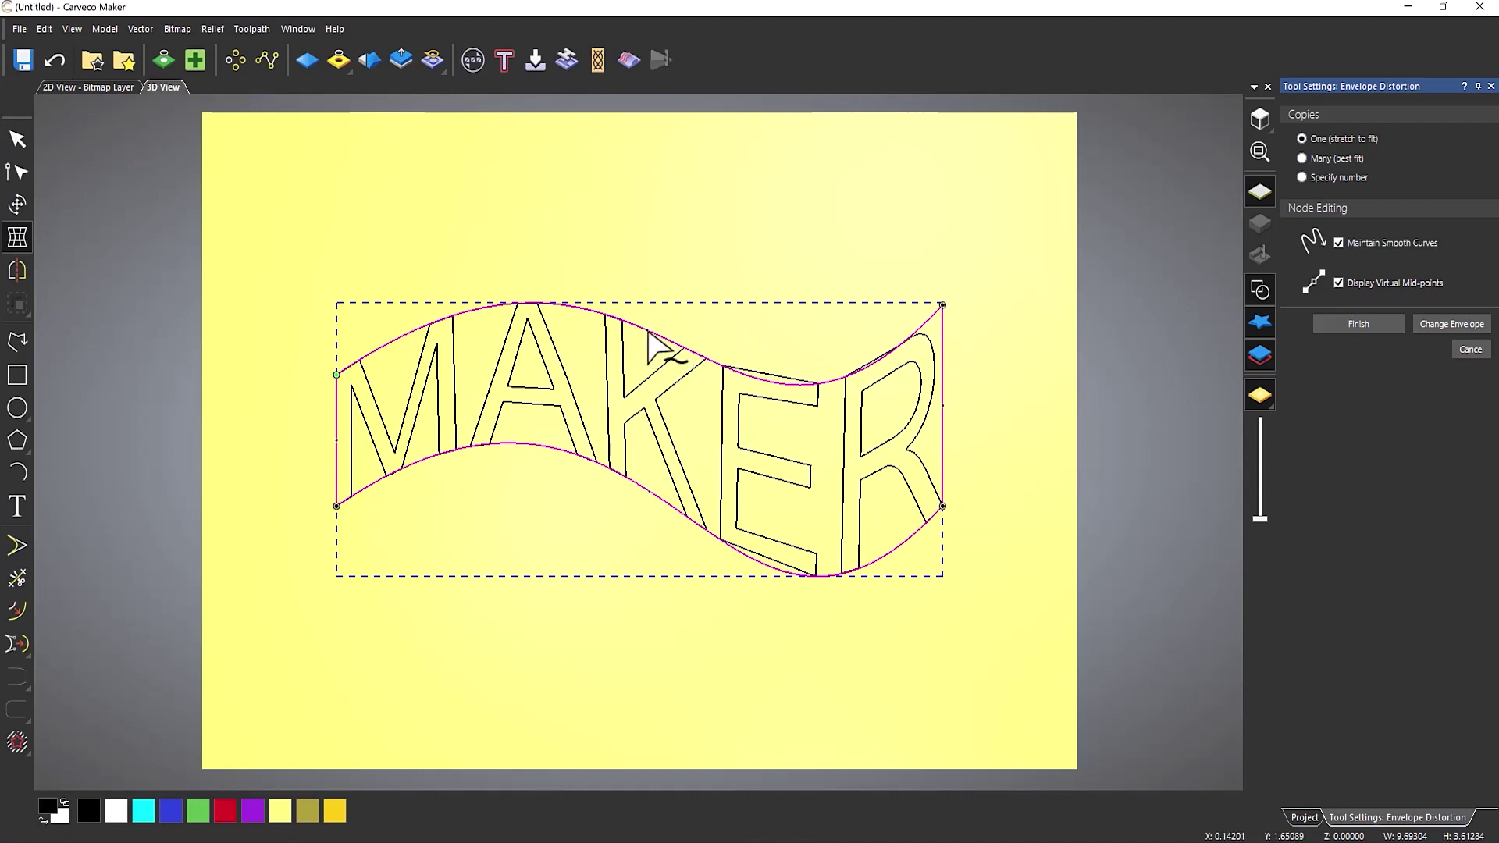
drag(647, 331, 642, 297)
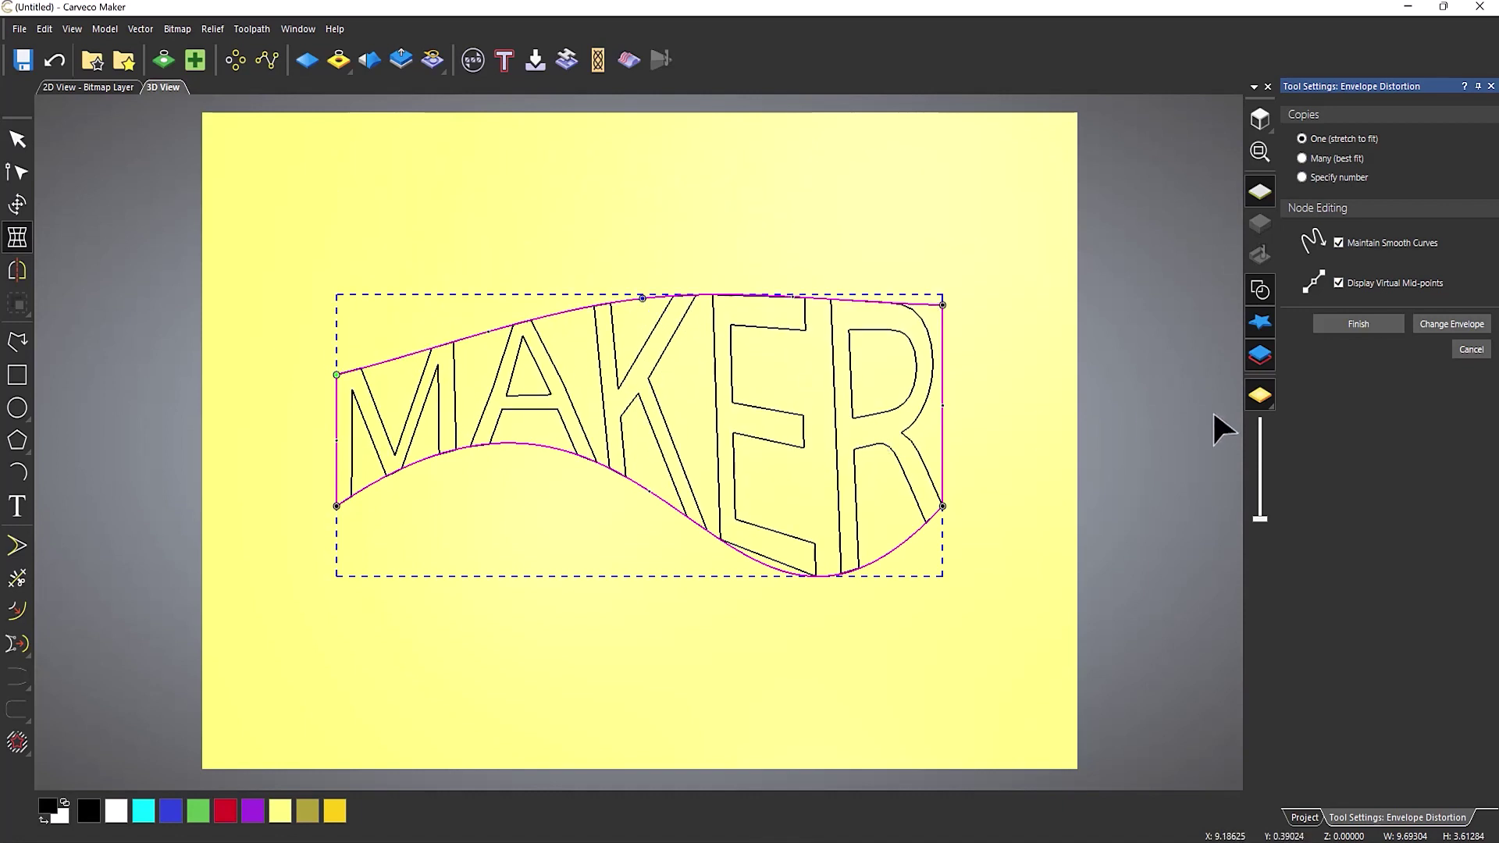
click(1339, 322)
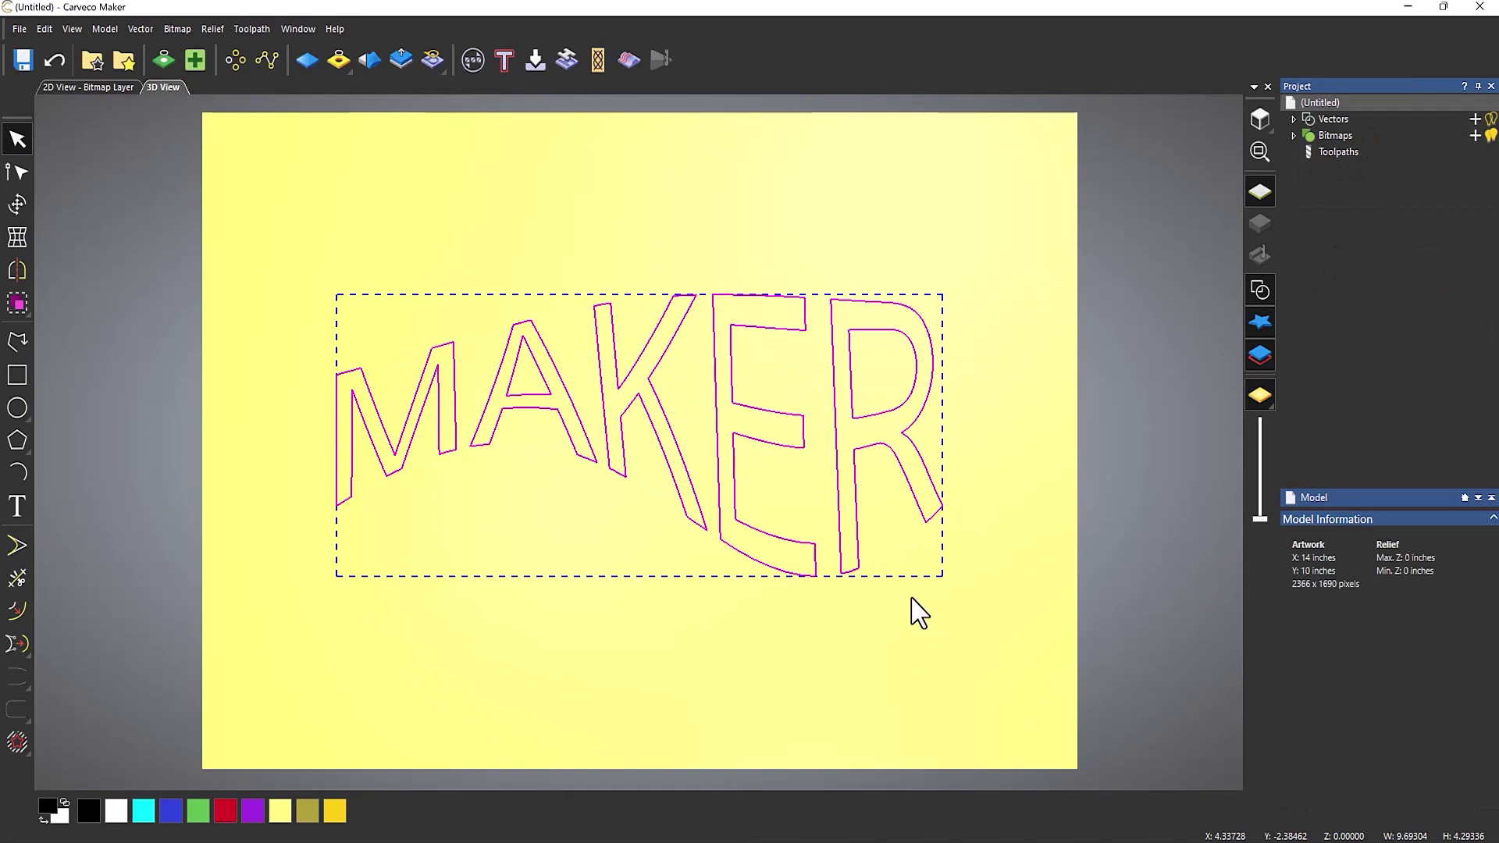
Step: Undo the envelope edits back to the rectangle, cancel the distortion, and deselect the MAKER text
click(54, 60)
click(54, 61)
click(54, 60)
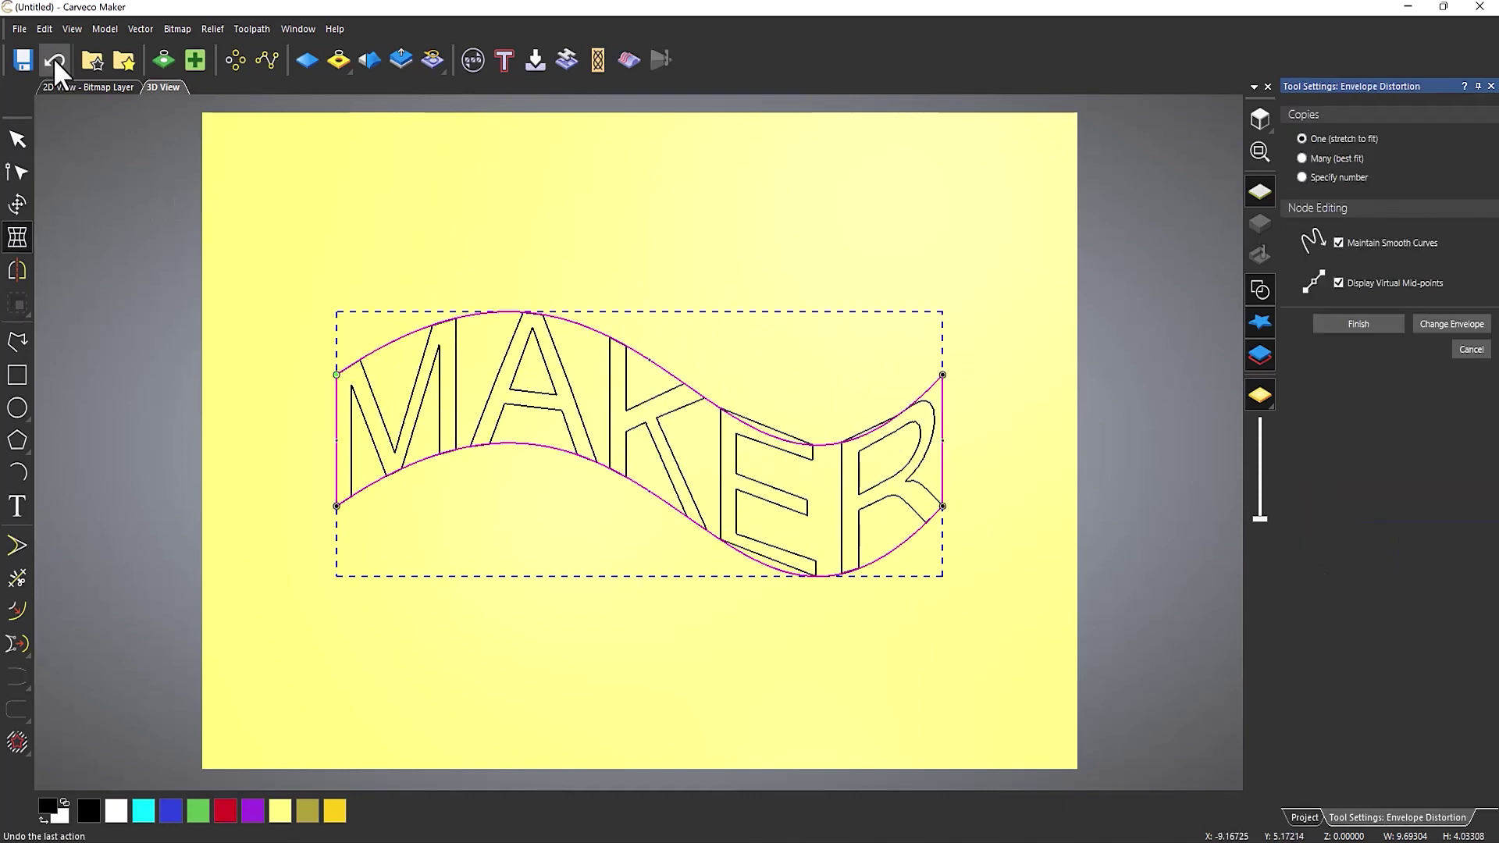
click(54, 60)
click(54, 60)
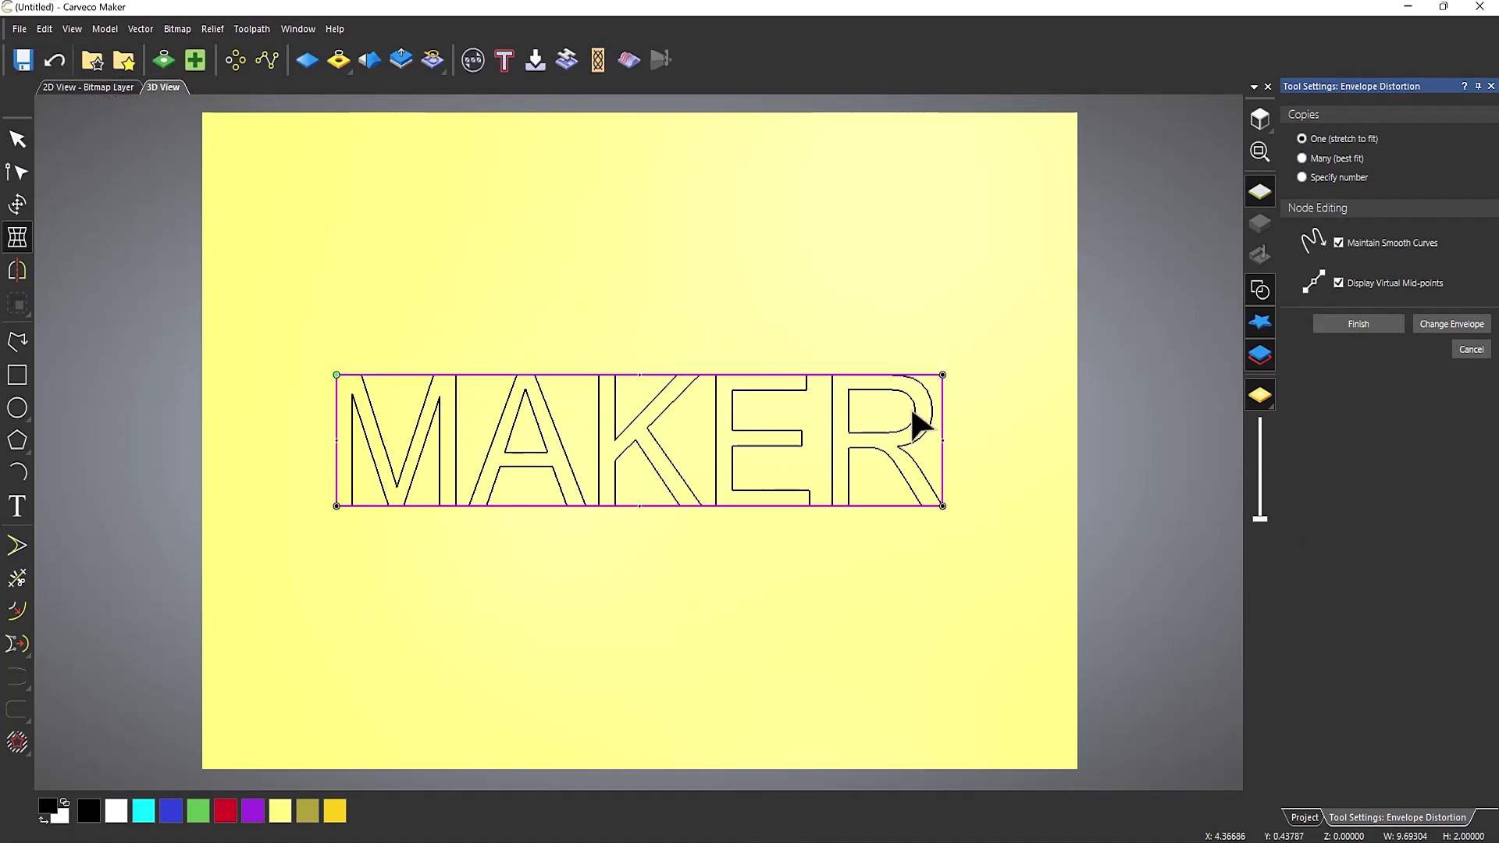
click(1483, 351)
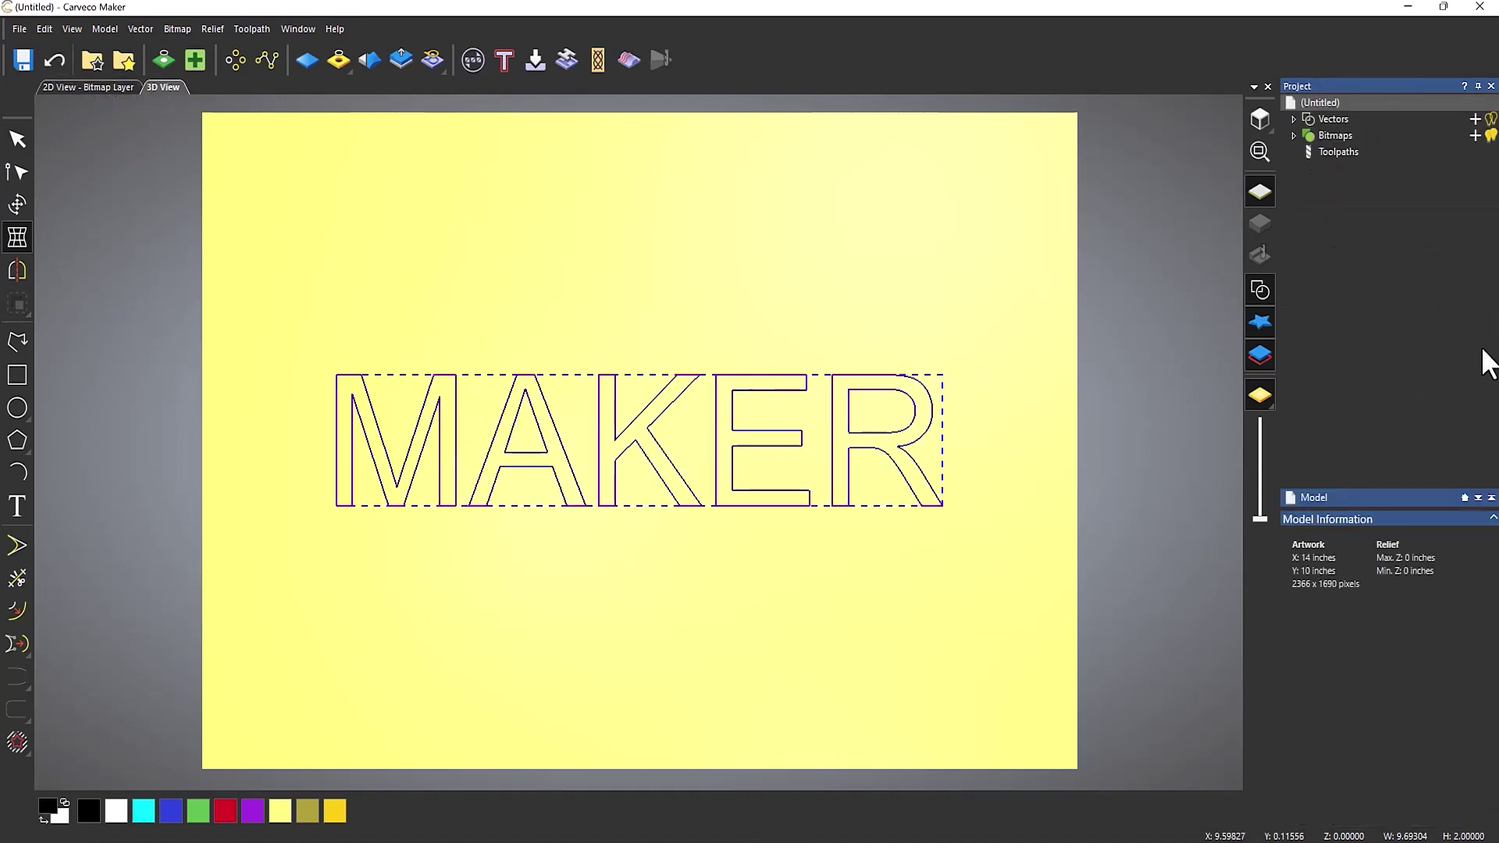
click(886, 318)
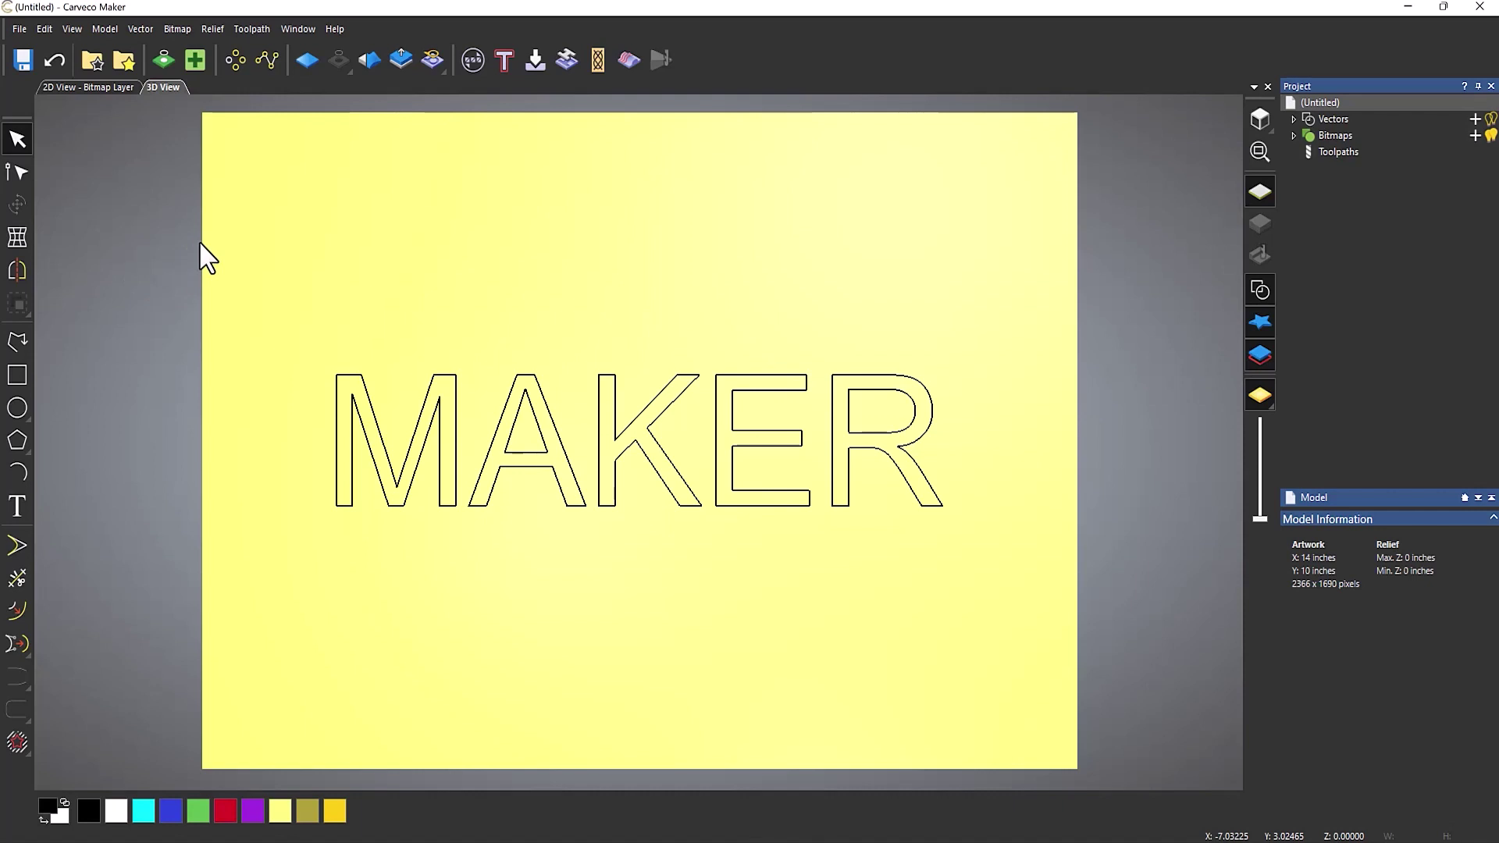
Step: Try an Automatic (Bounding Box) envelope on the MAKER text, return to the envelope setup, and clear the selection
click(17, 236)
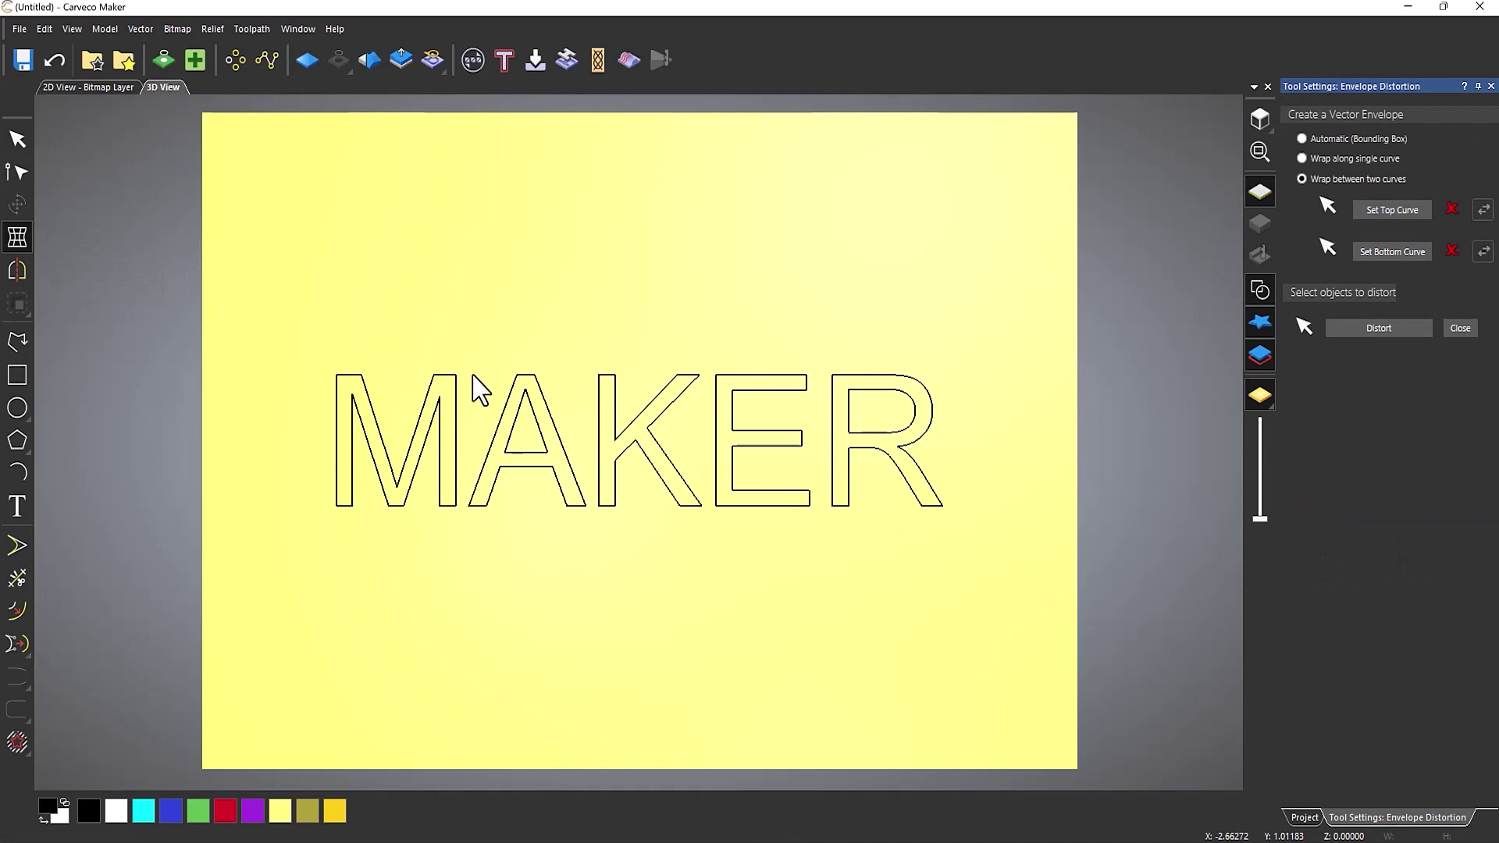
click(732, 471)
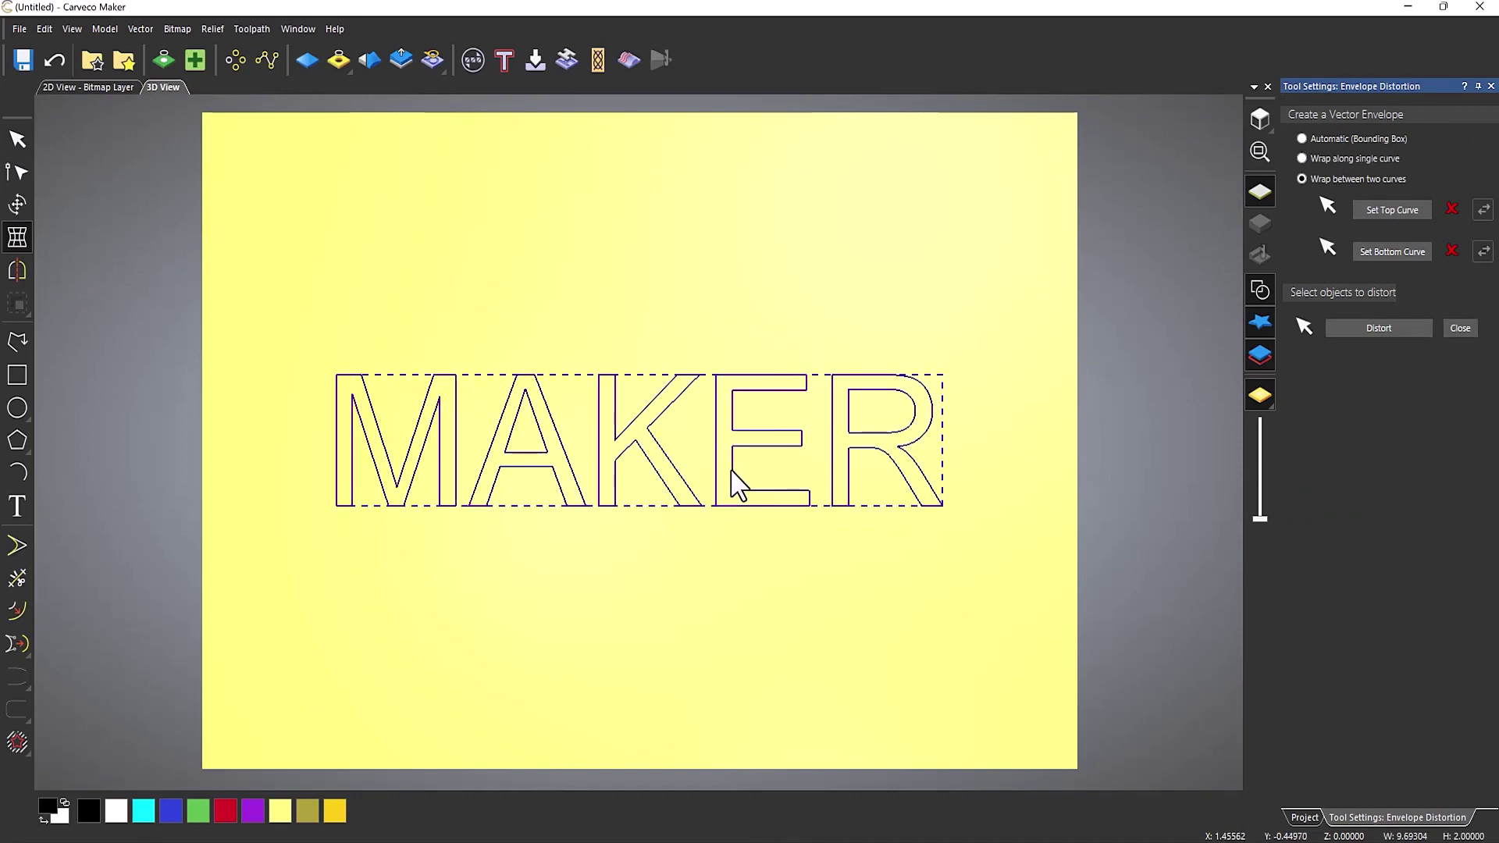
click(1320, 139)
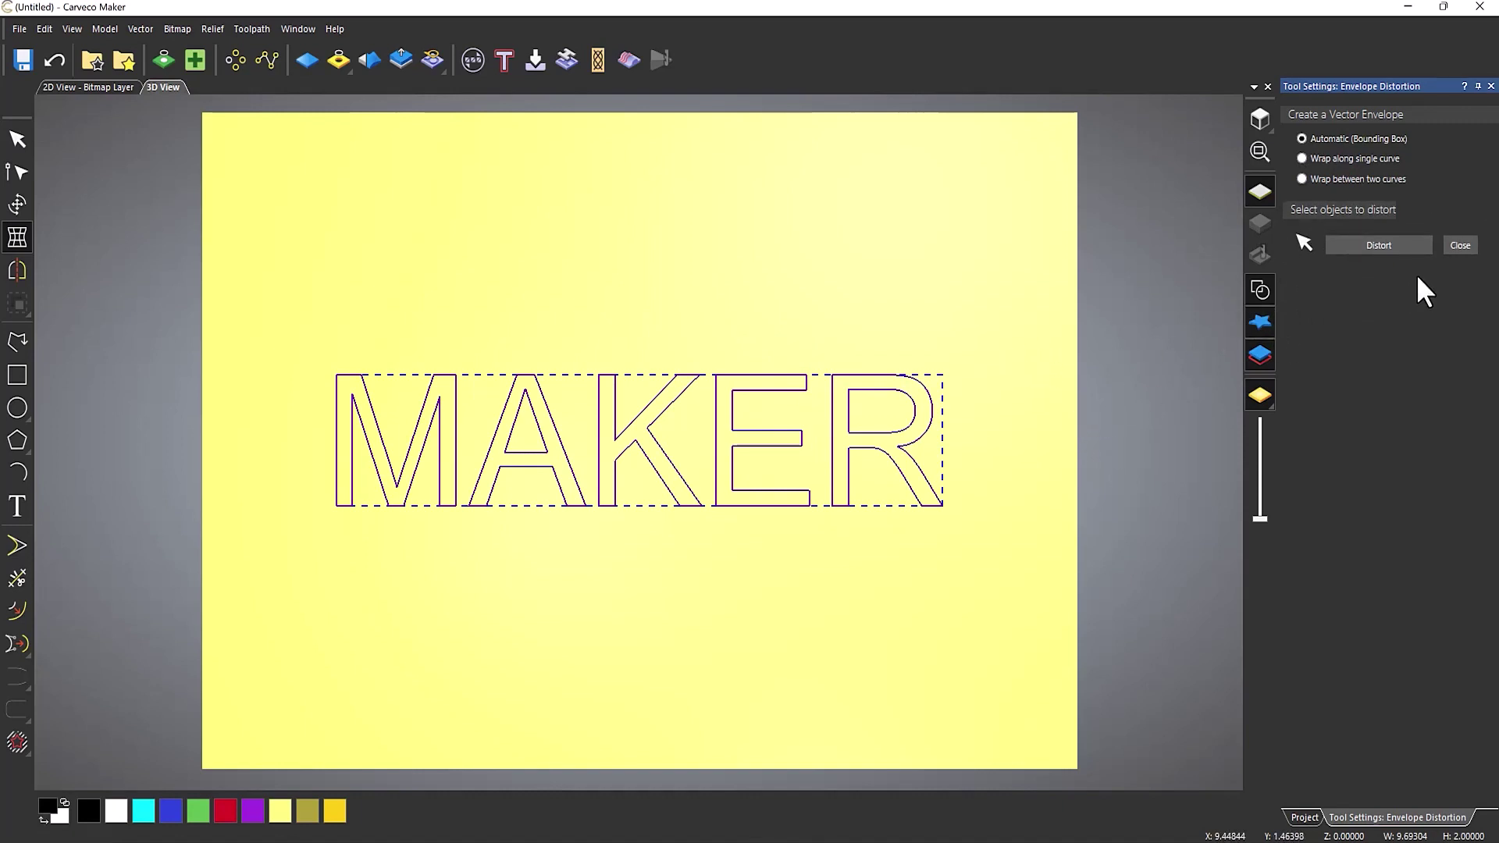
click(1383, 243)
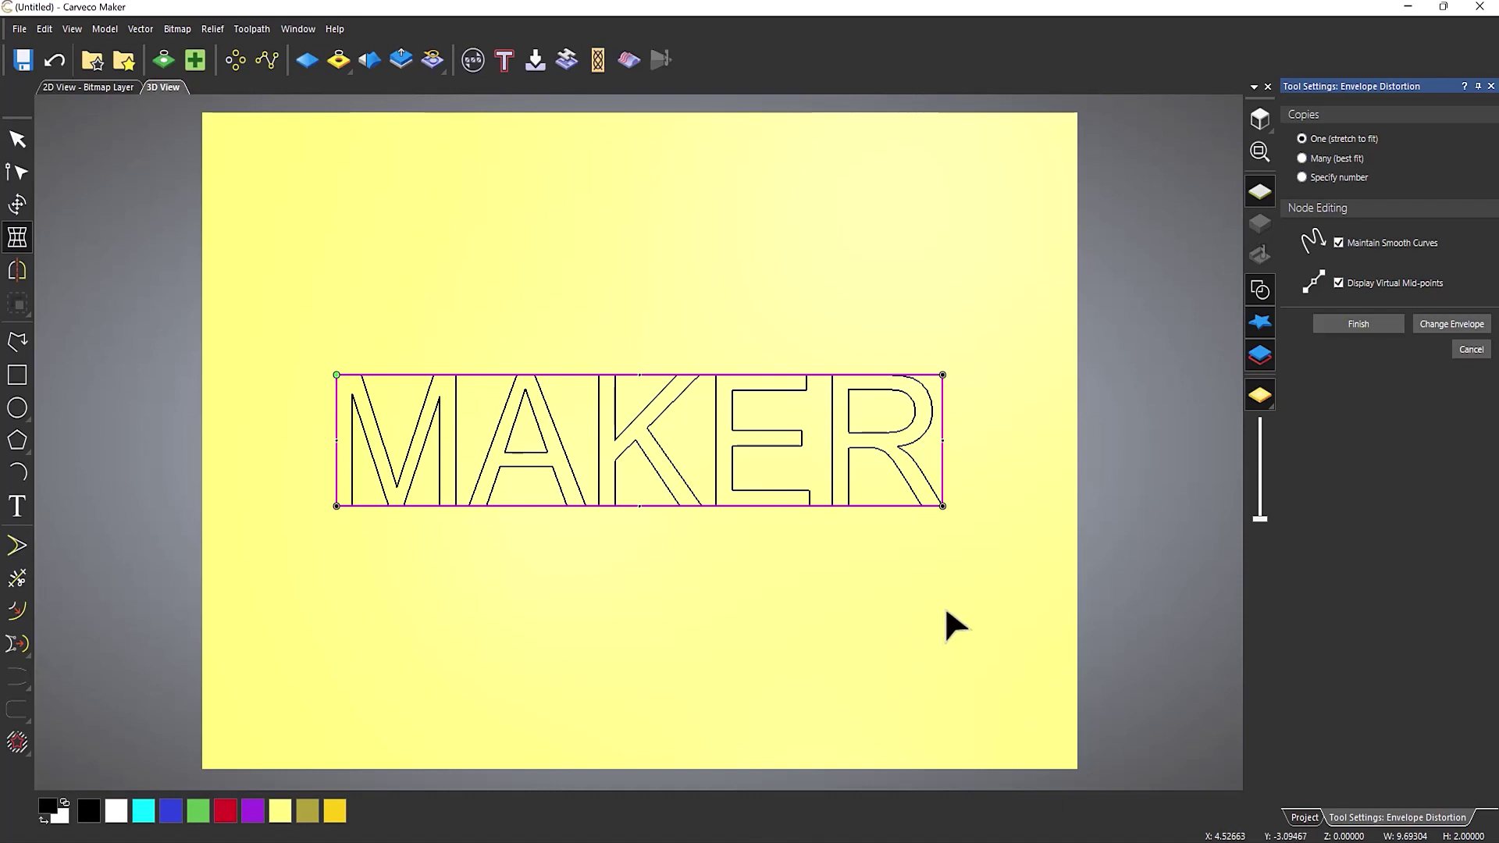
click(1435, 324)
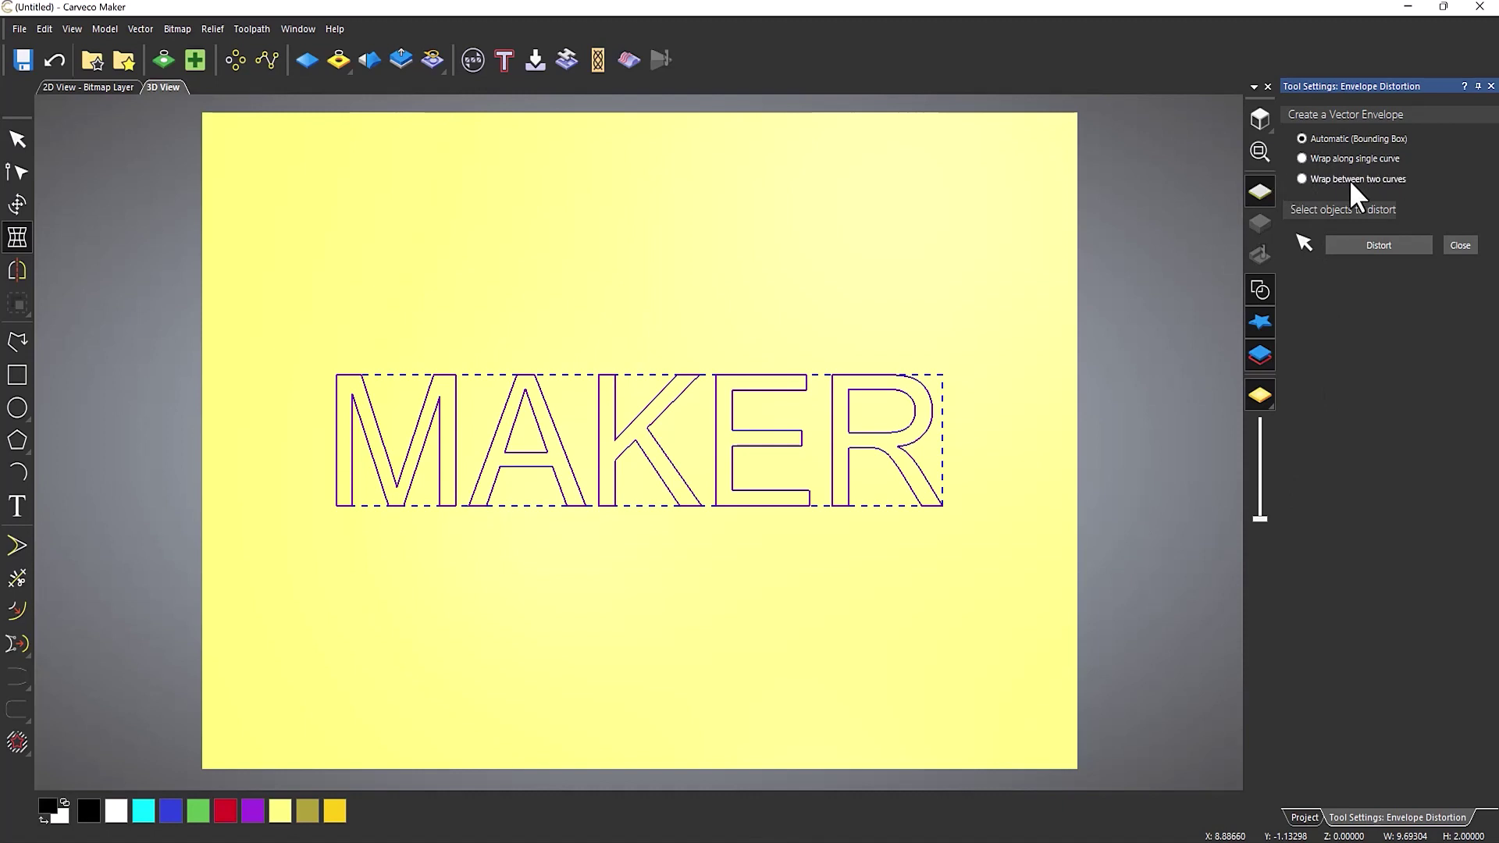
click(885, 640)
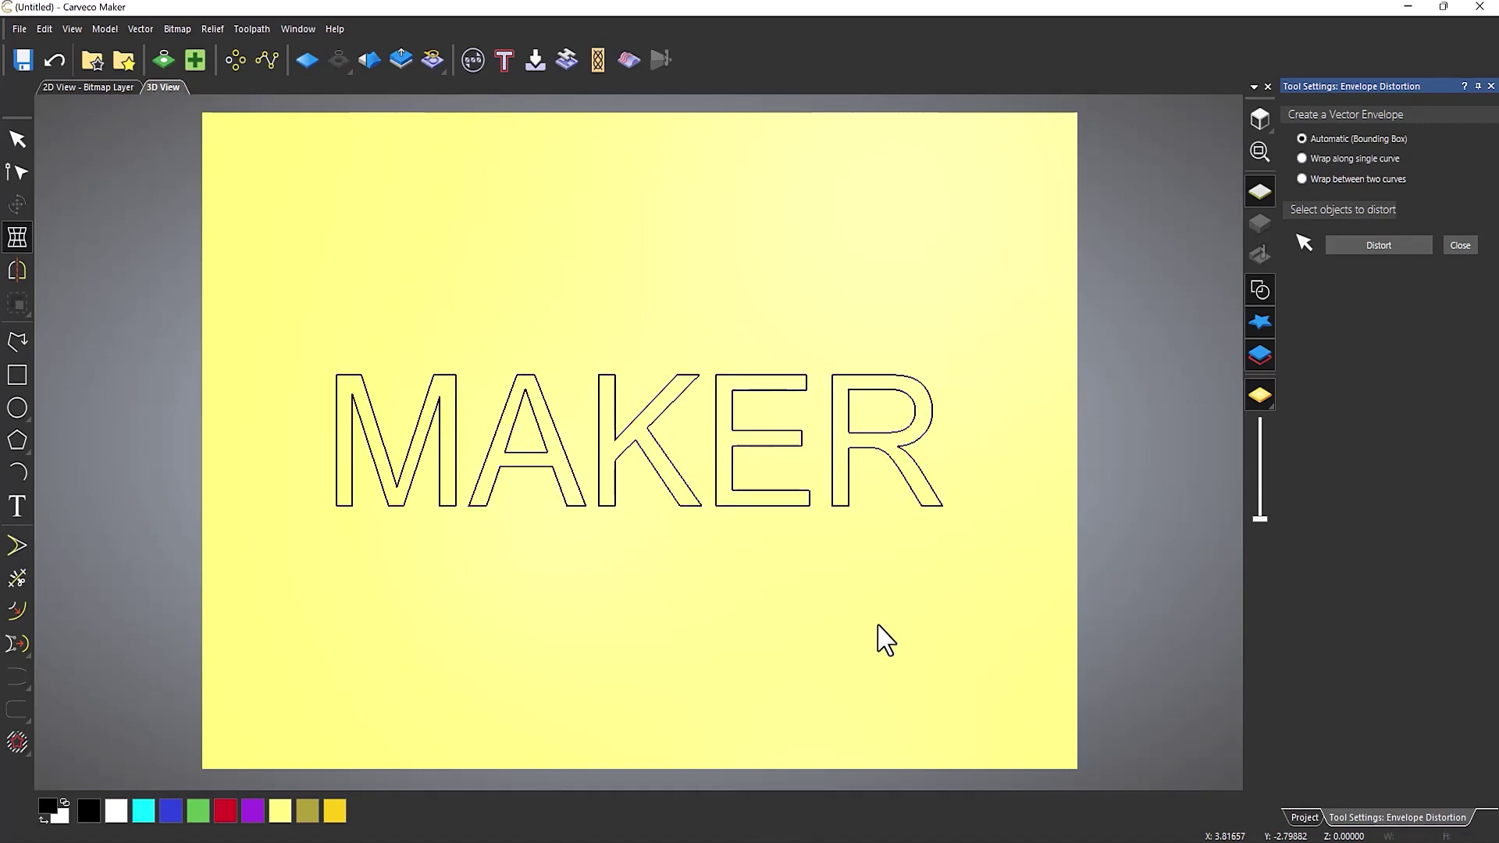
Step: Draw an upward-slanting straight polyline above the MAKER text, about 9.4 inches wide and 1.1 inches high
click(17, 341)
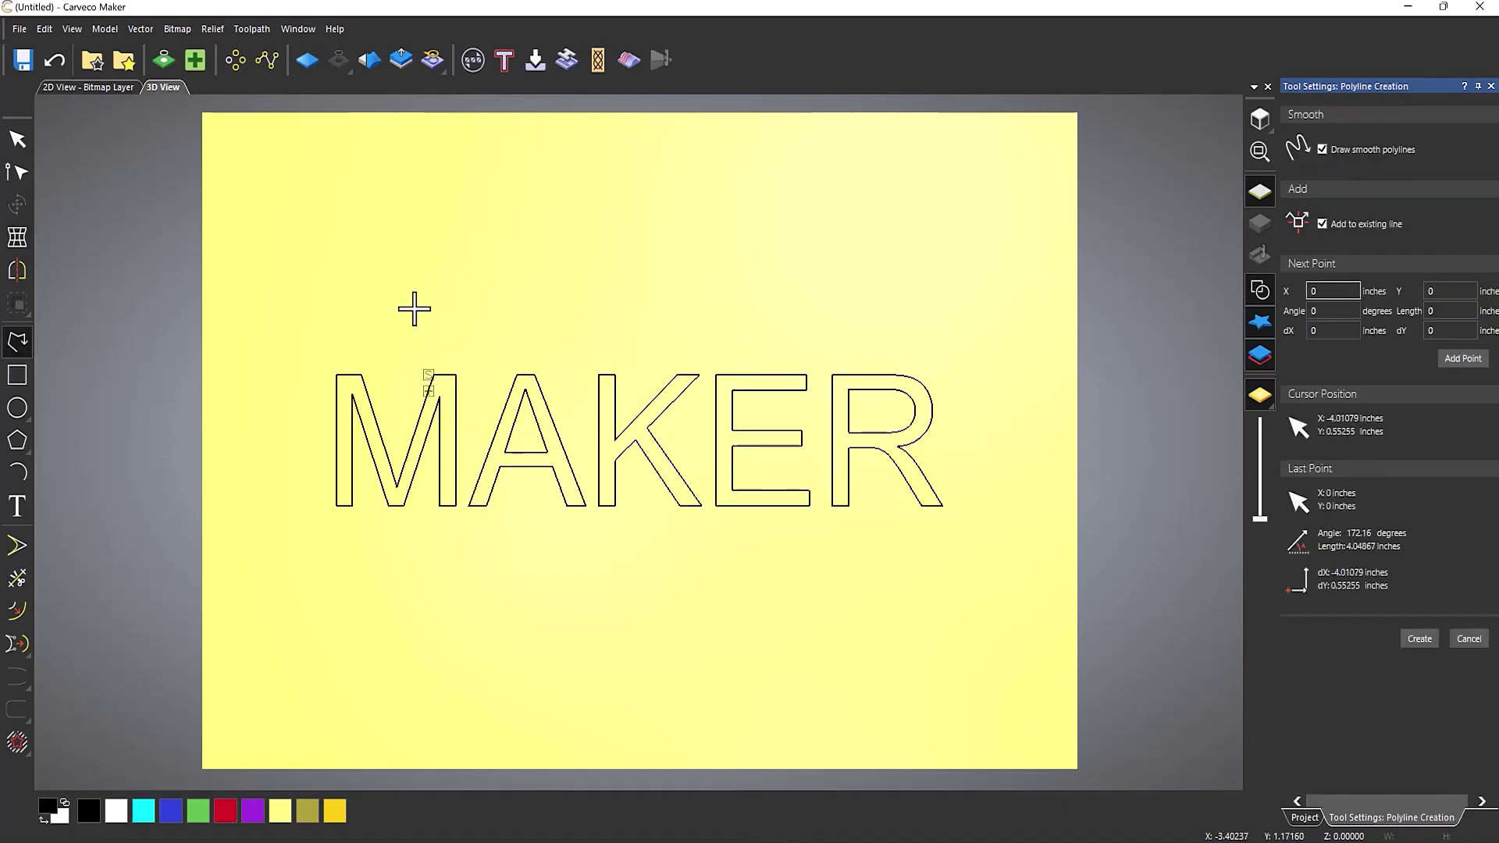
click(344, 248)
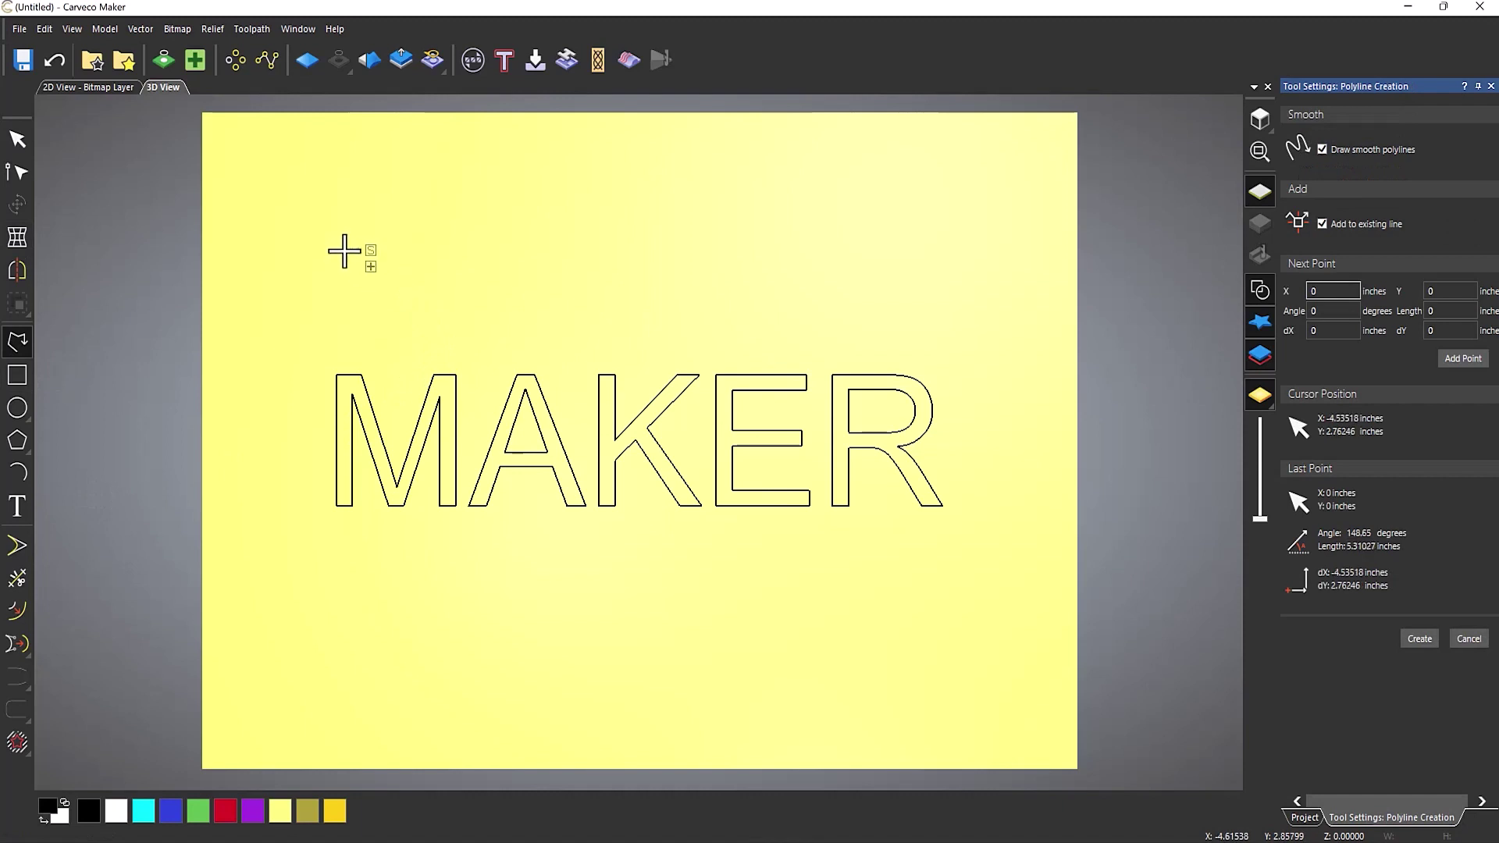
click(934, 179)
key(Escape)
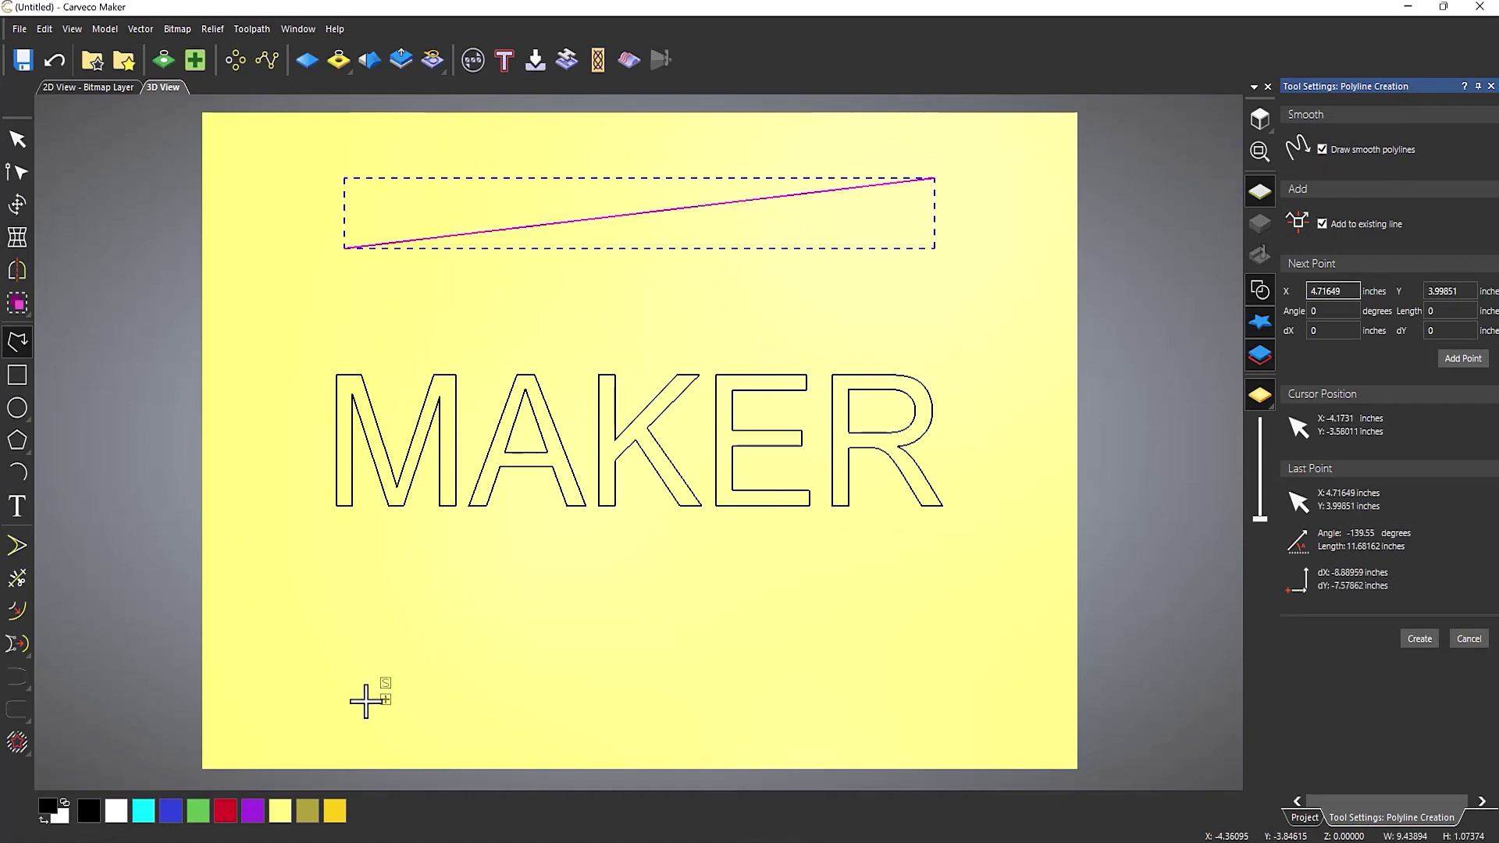
Step: Draw a smooth wavy polyline with two crests below the MAKER text, about 10.5 inches wide and 1.7 inches high, and deselect it
click(352, 662)
click(460, 589)
click(662, 655)
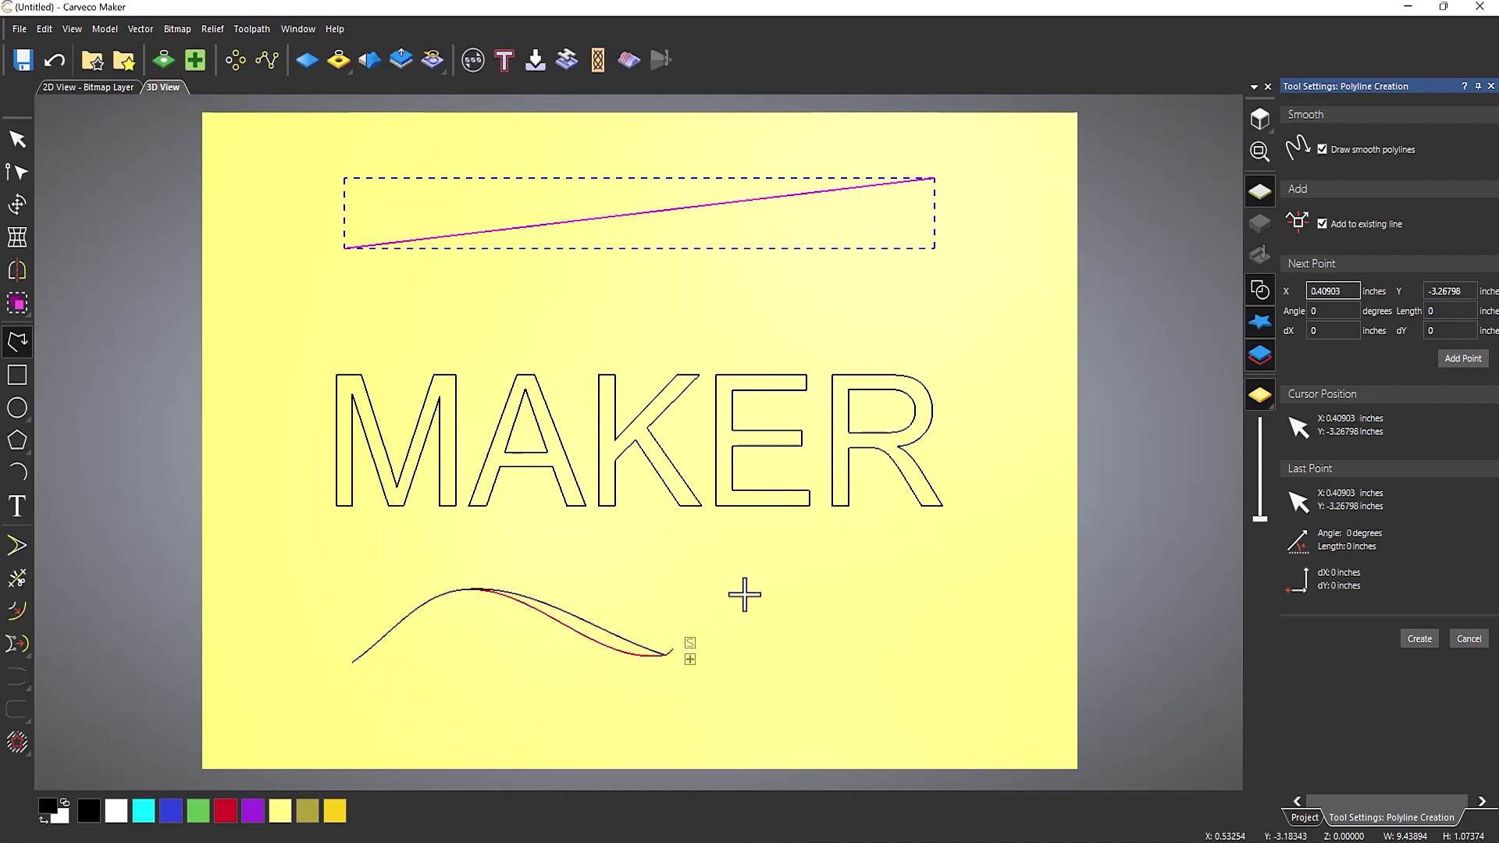
click(773, 578)
click(906, 630)
click(1006, 549)
key(Escape)
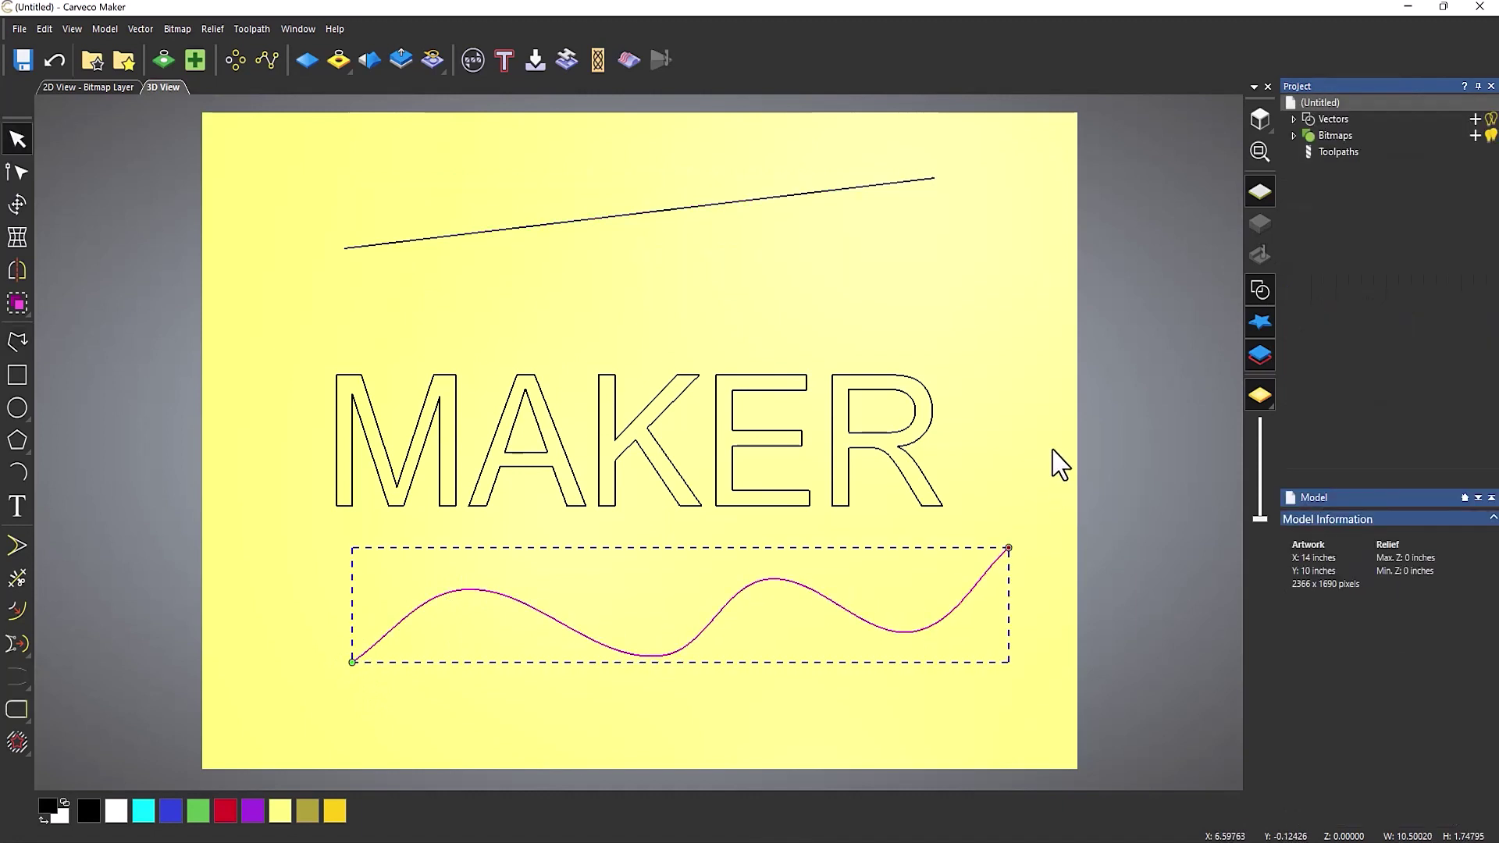
click(1034, 409)
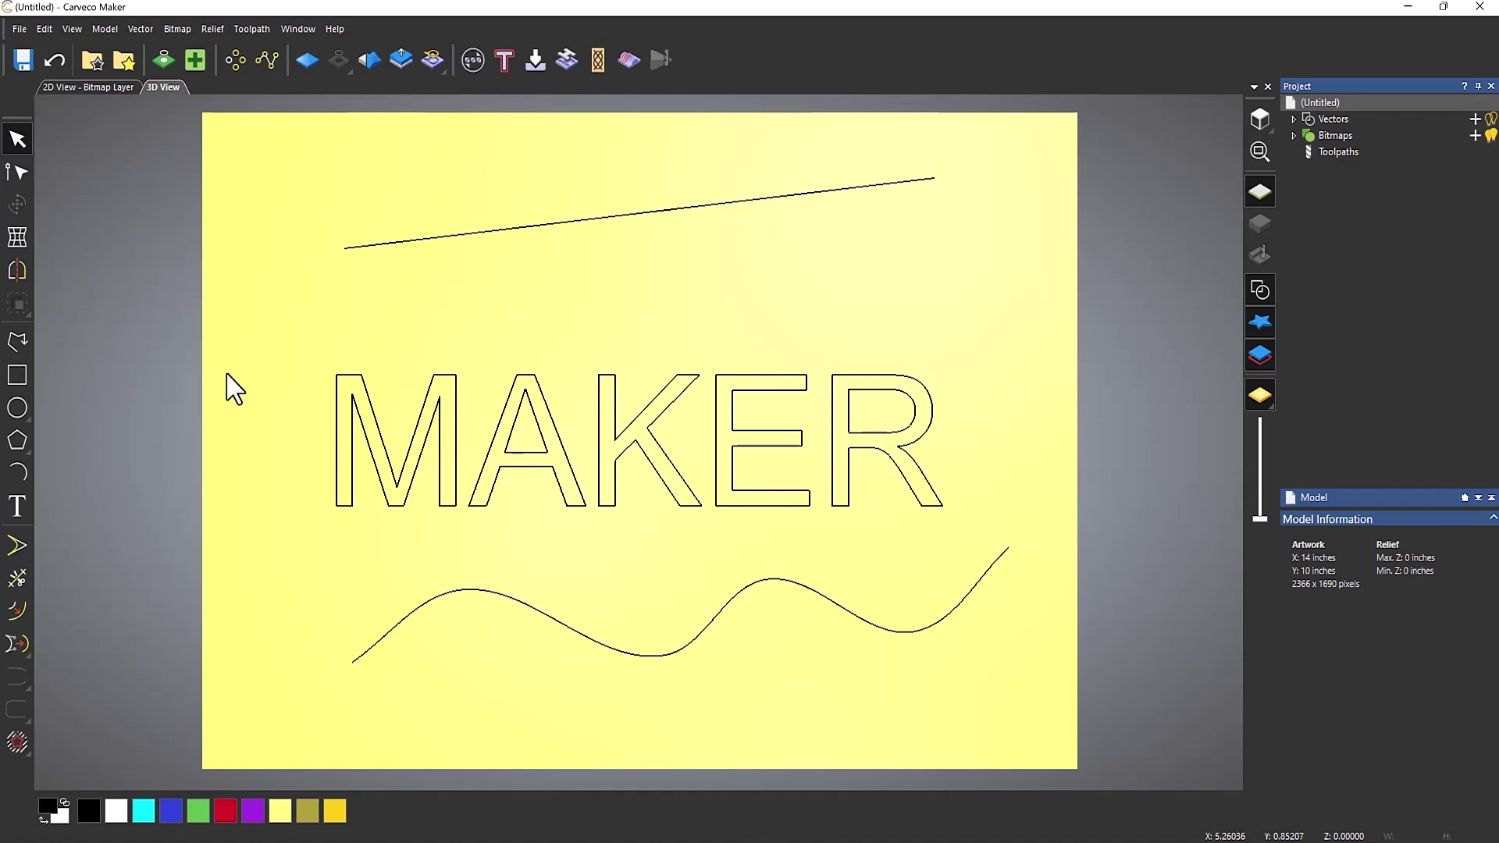
Step: Set the slanted line as the curve for a single-curve envelope wrap, flip its direction and back, and select the MAKER text
click(17, 238)
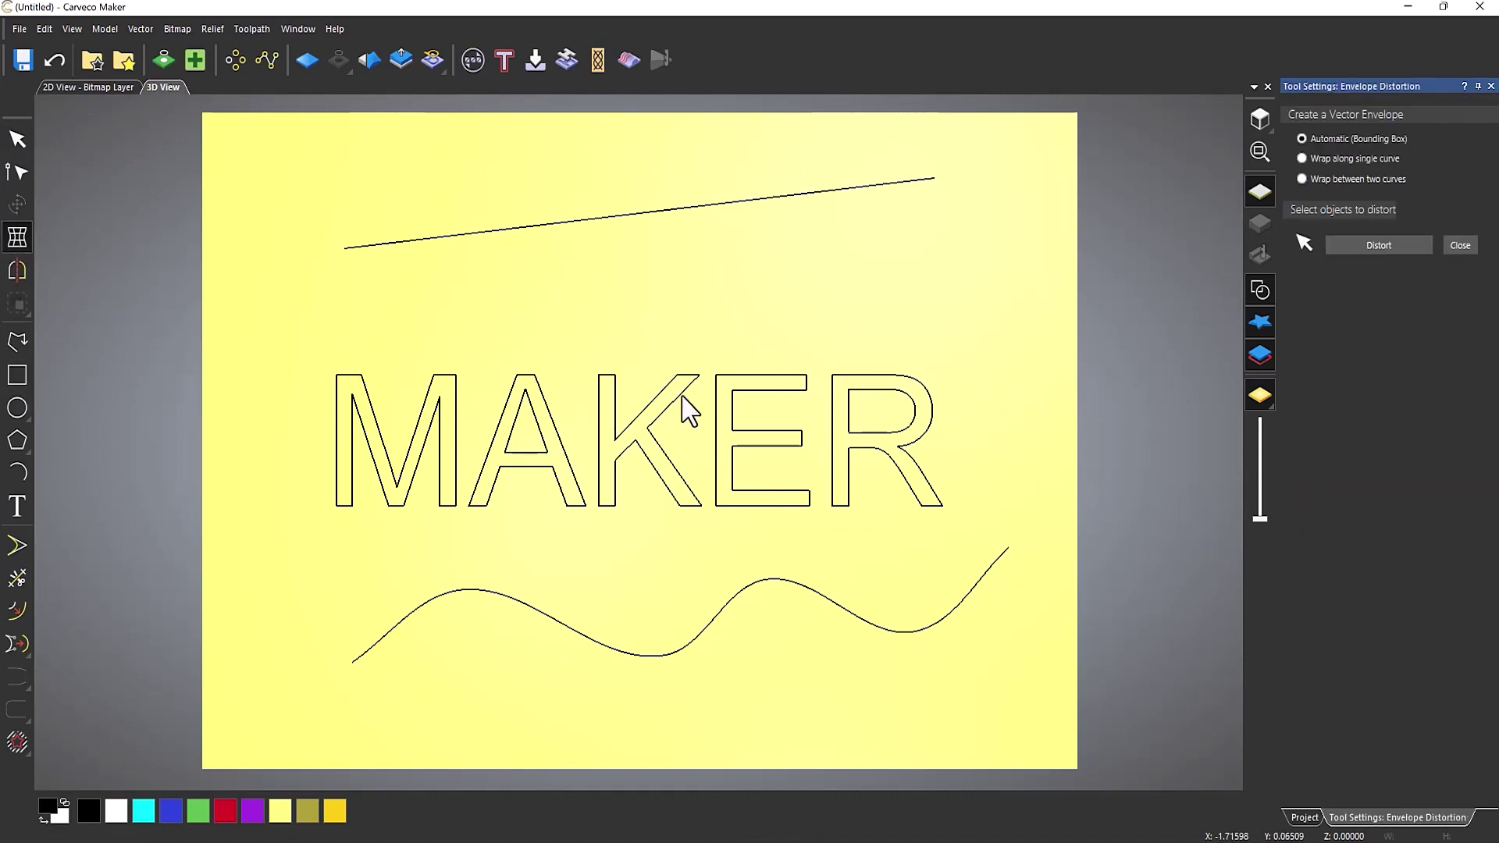
click(1301, 158)
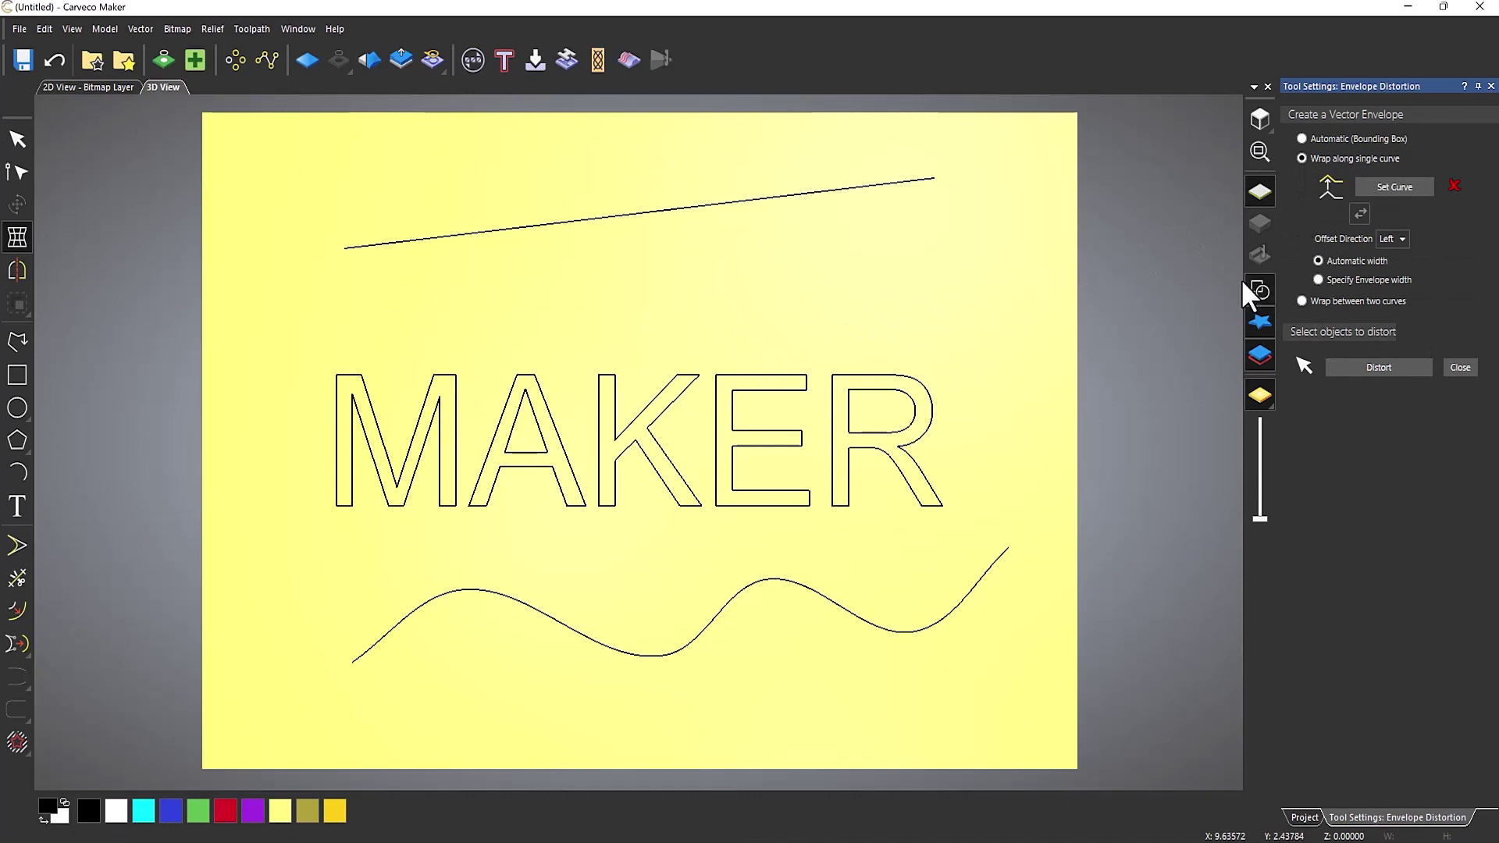
click(850, 188)
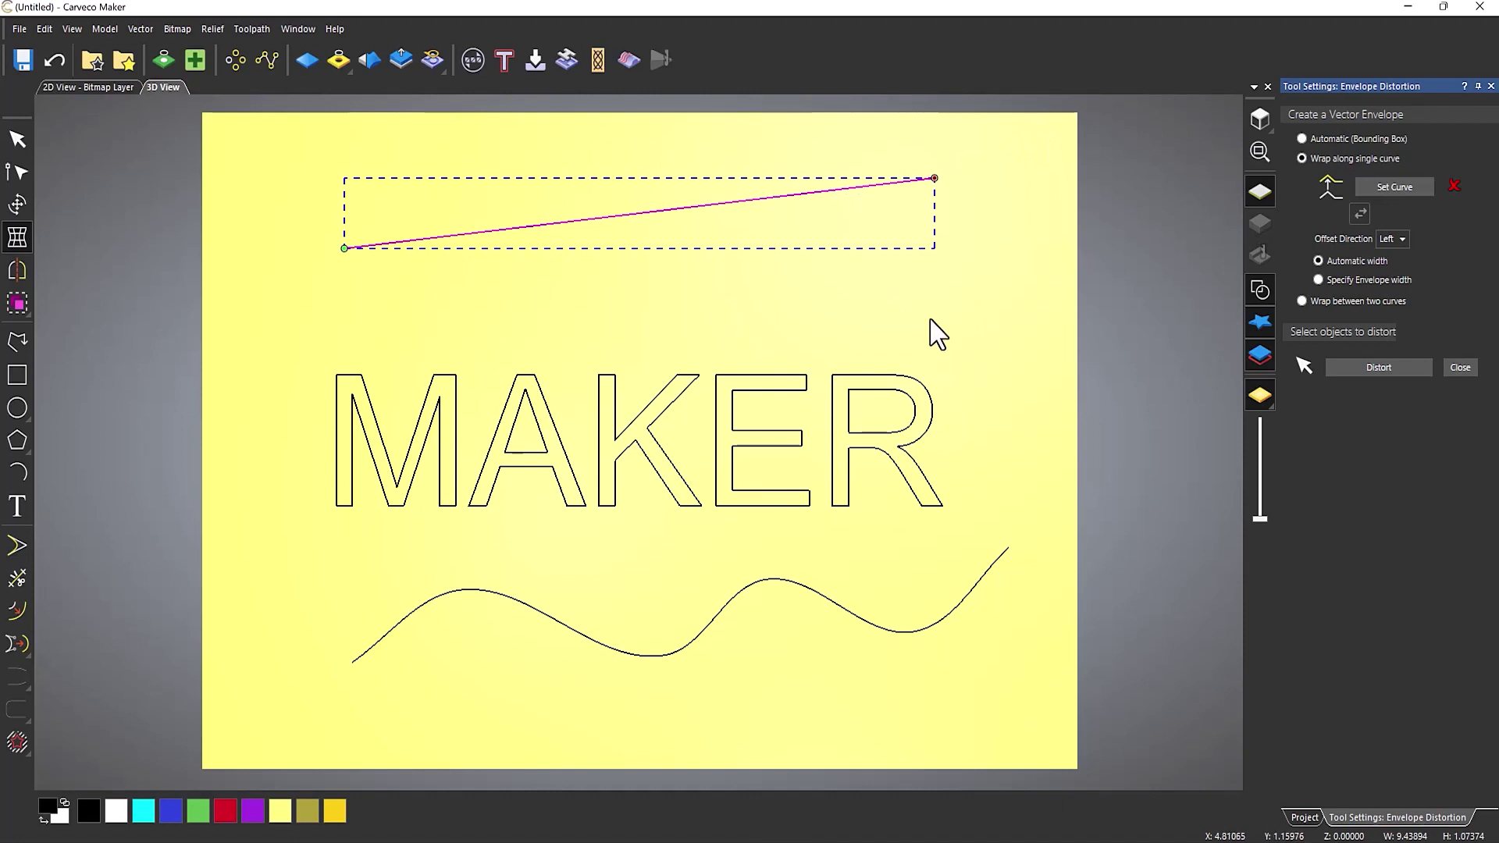
click(1394, 185)
click(1358, 215)
click(1358, 216)
drag(969, 368, 801, 459)
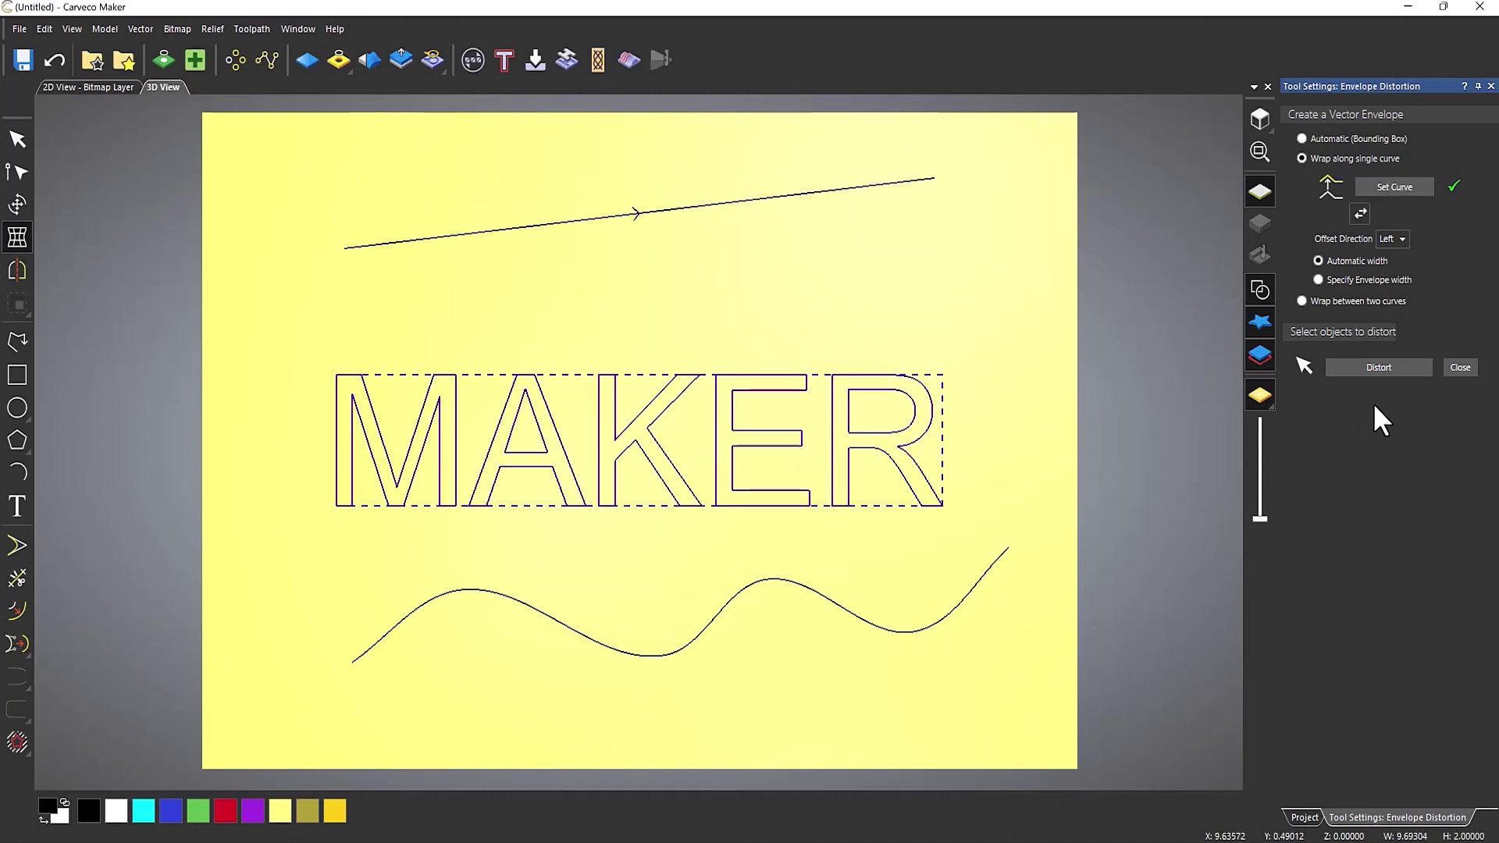
Step: Try distorting the MAKER text along the slanted line with automatic width and with a specified envelope width of 1 inch
click(1381, 368)
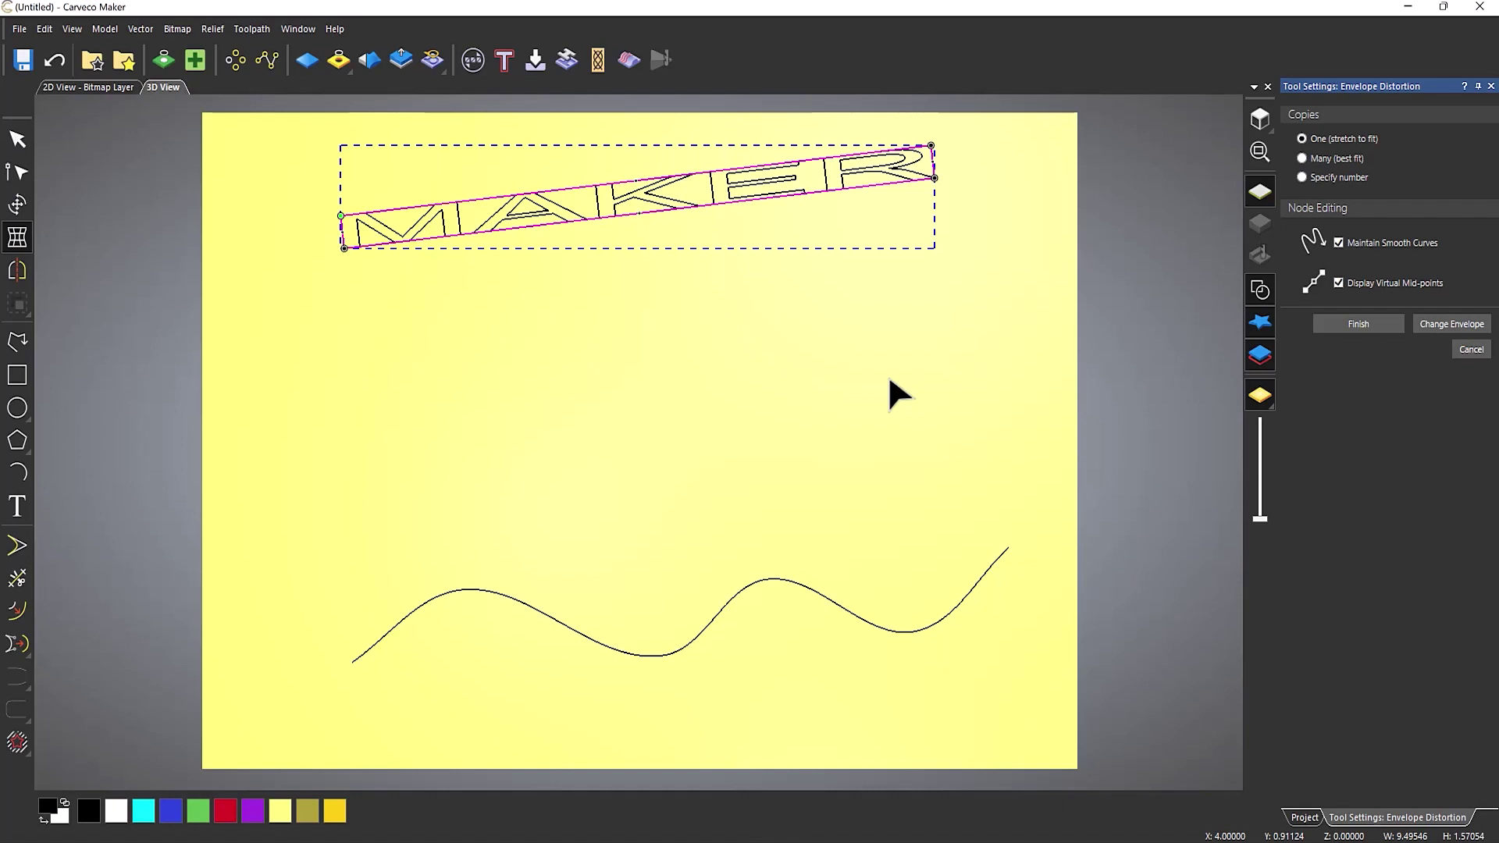
click(1446, 320)
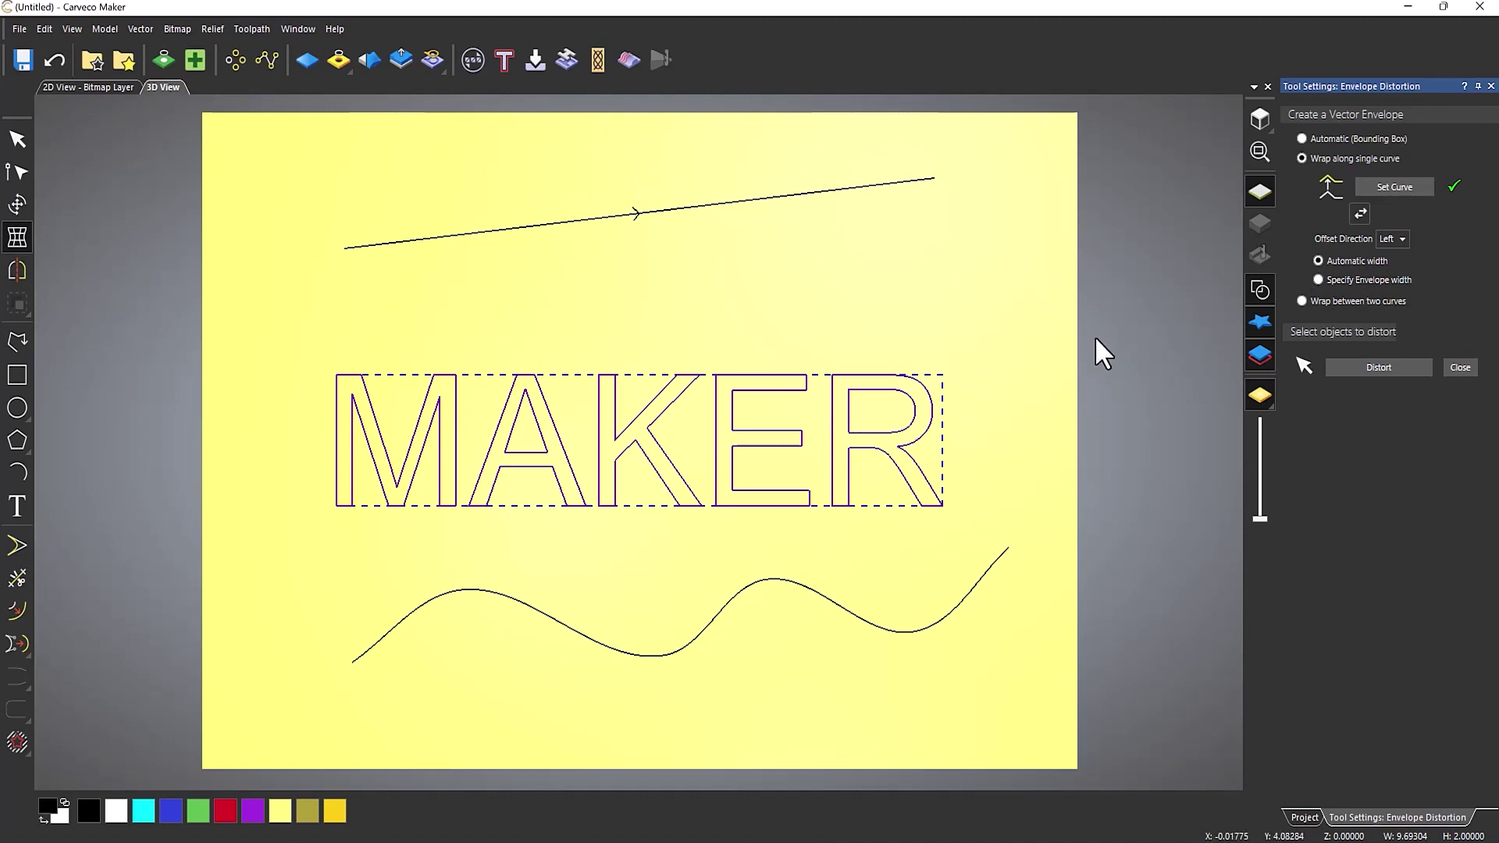
click(1318, 279)
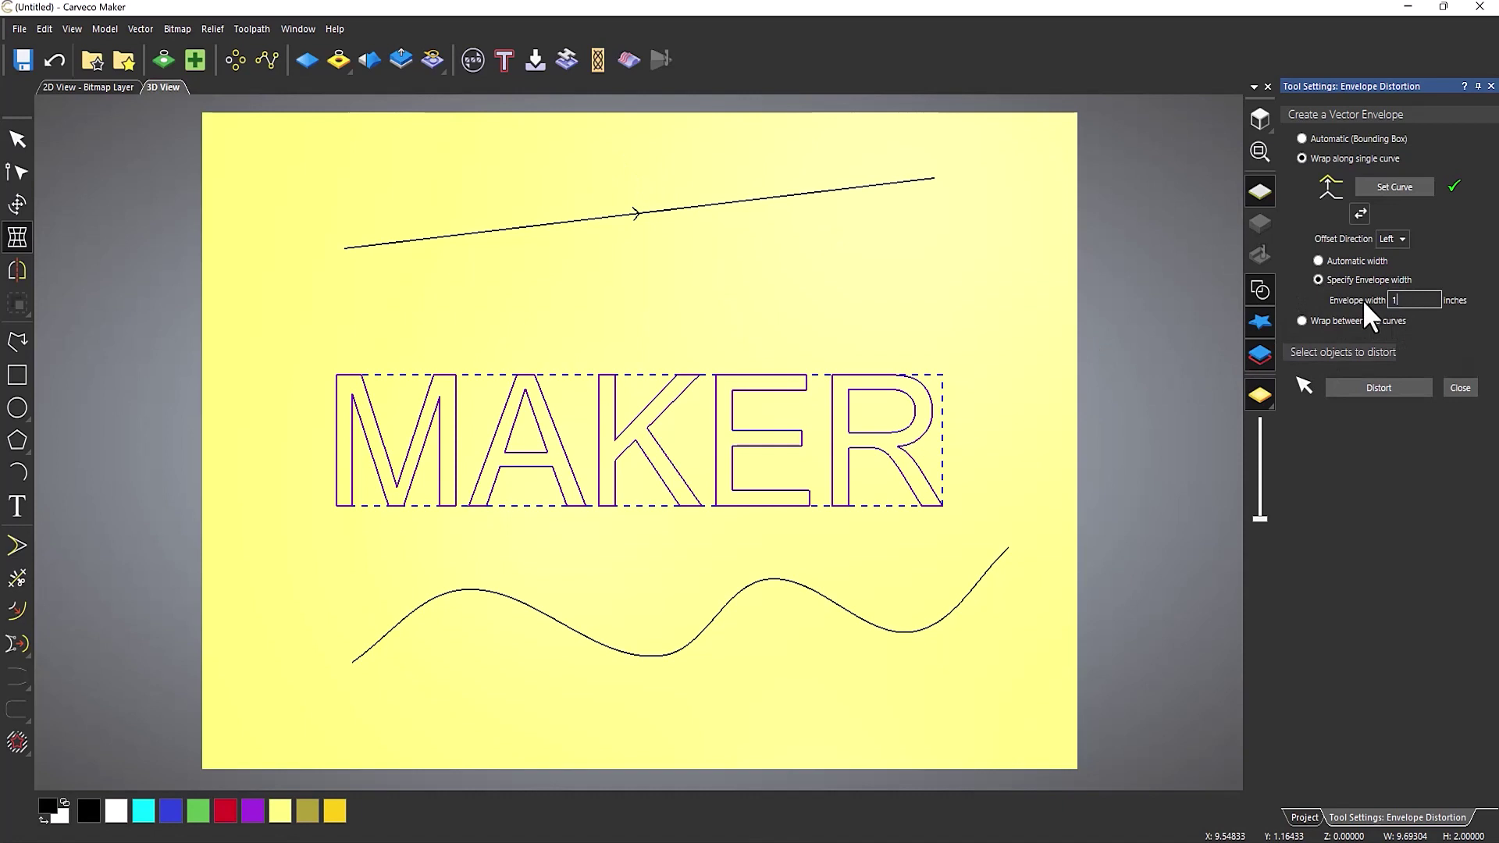
click(1364, 386)
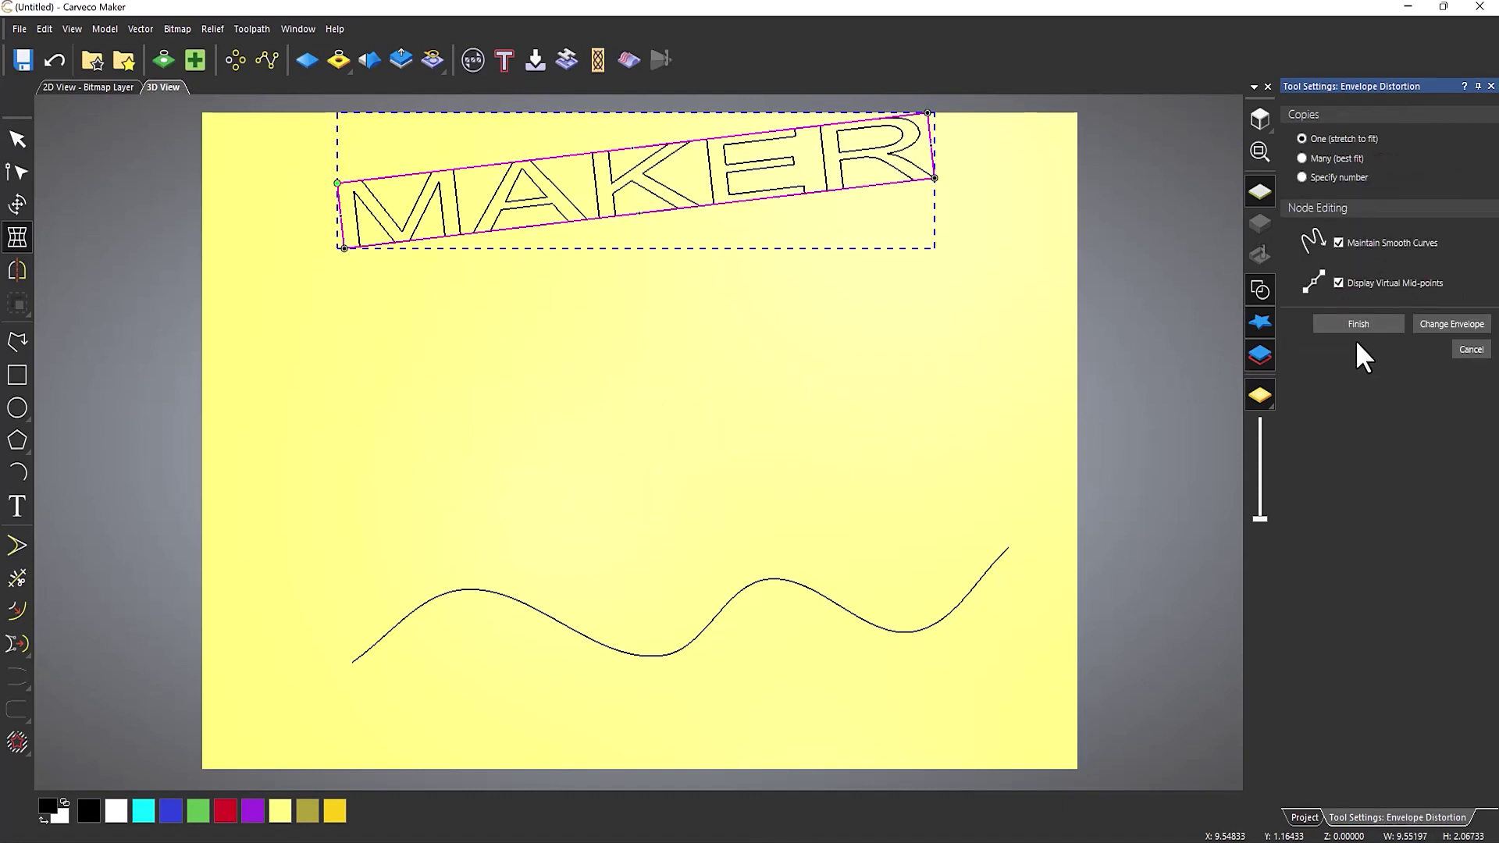
click(1436, 326)
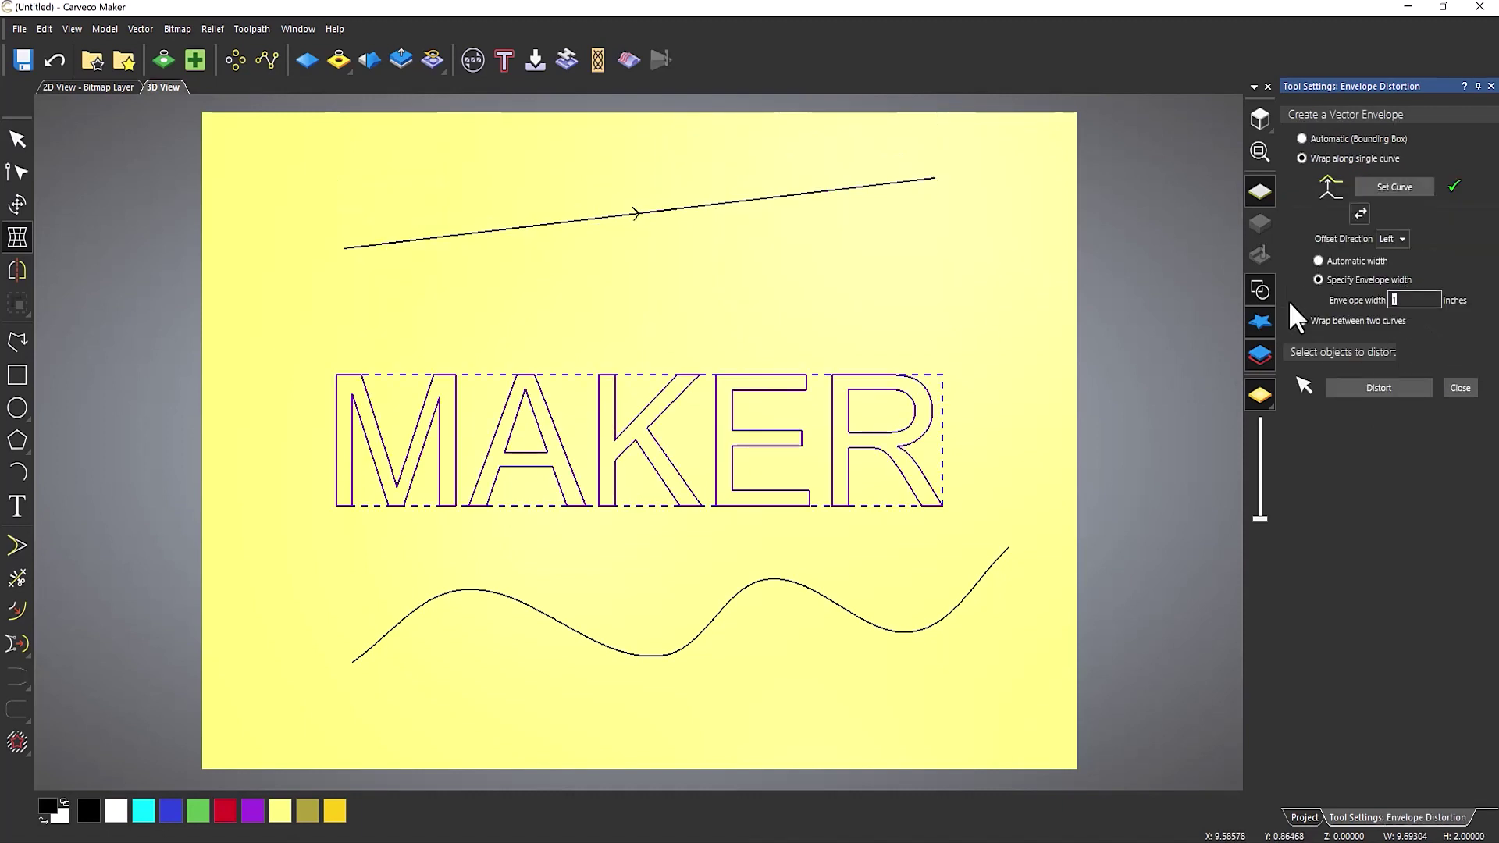
Step: Set the envelope width to 5 inches, distort the text to inspect the taller wrap, and return to the envelope setup
text(5)
click(1378, 387)
scroll(726, 313, down, 3)
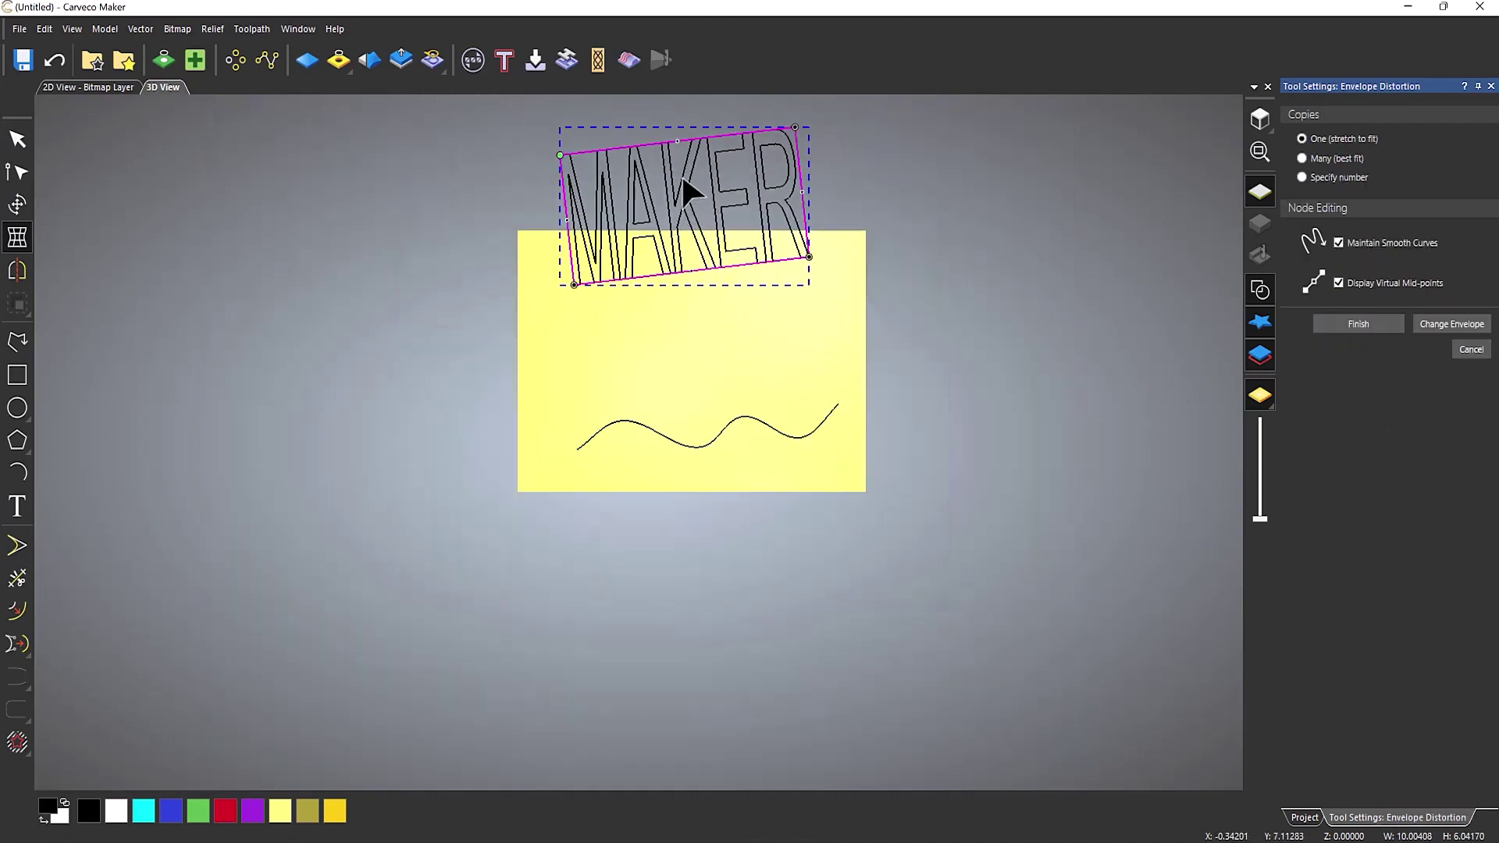
scroll(687, 344, up, 2)
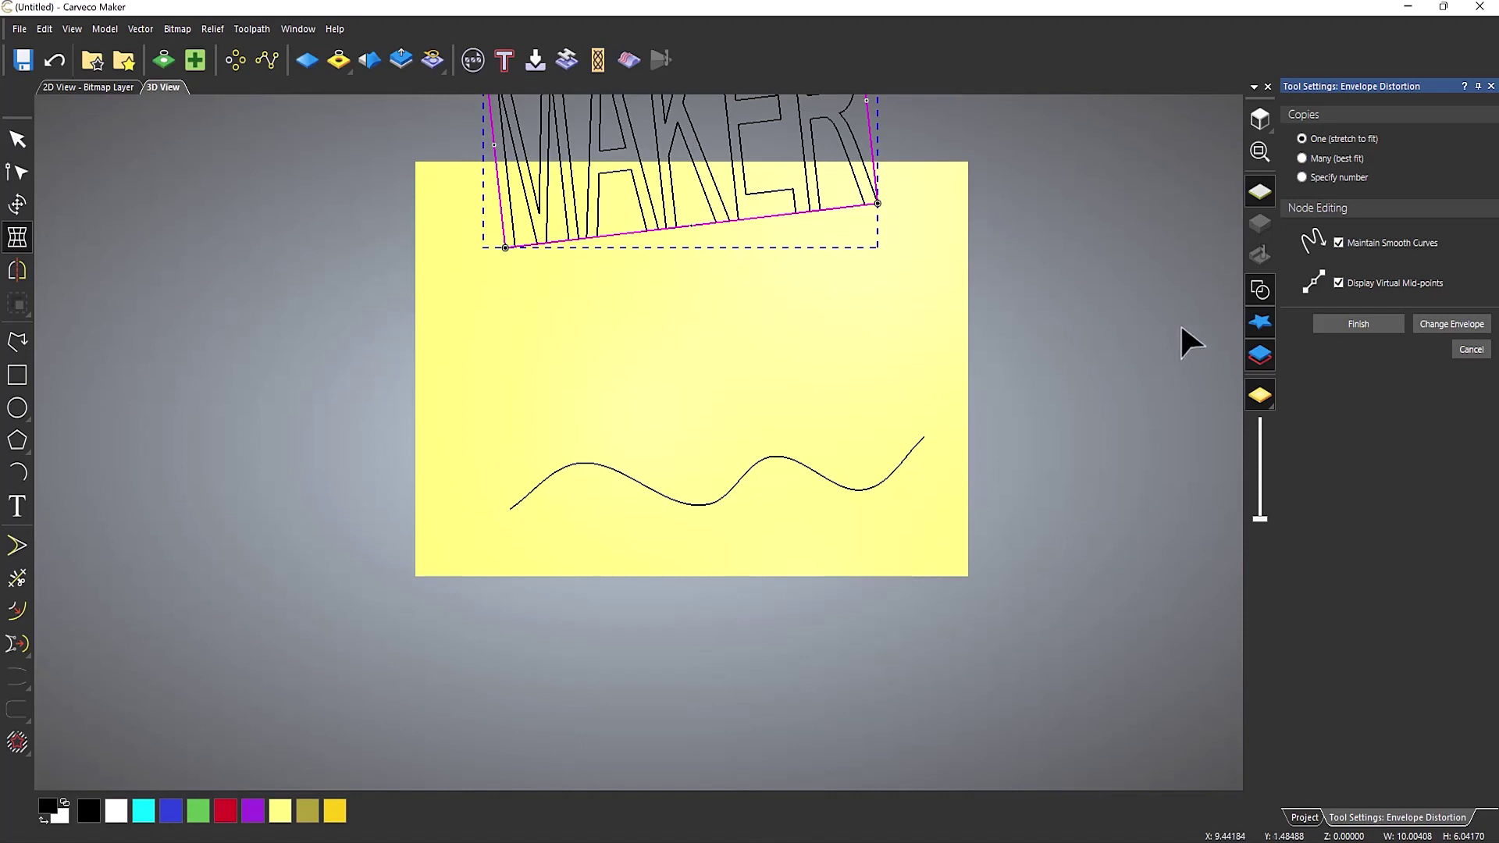
click(1426, 320)
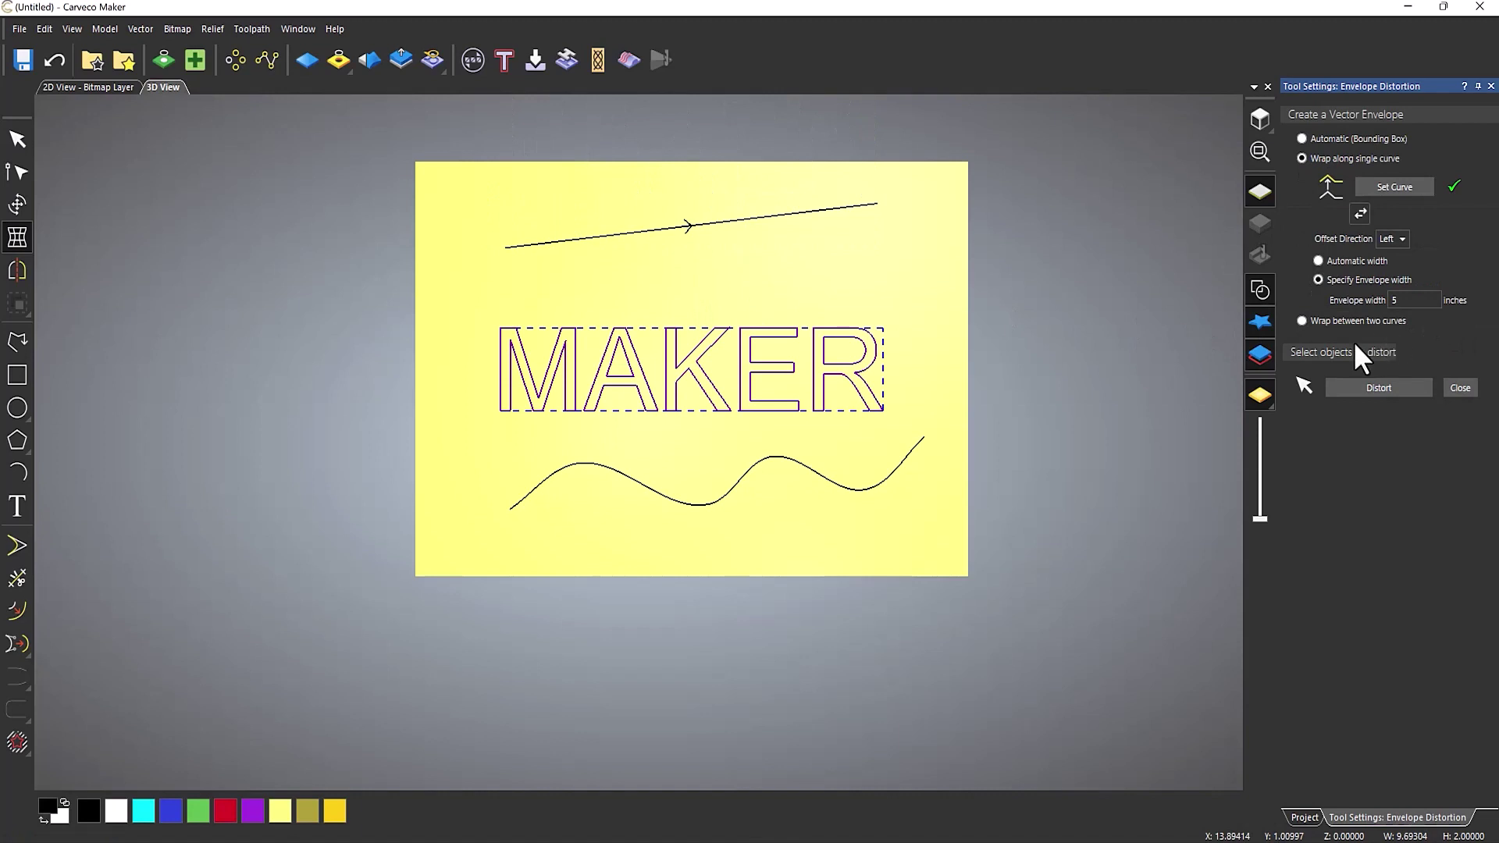
Step: Set up an envelope wrap between two curves, with the slanted line as top curve and the wavy line as bottom curve
scroll(739, 339, up, 3)
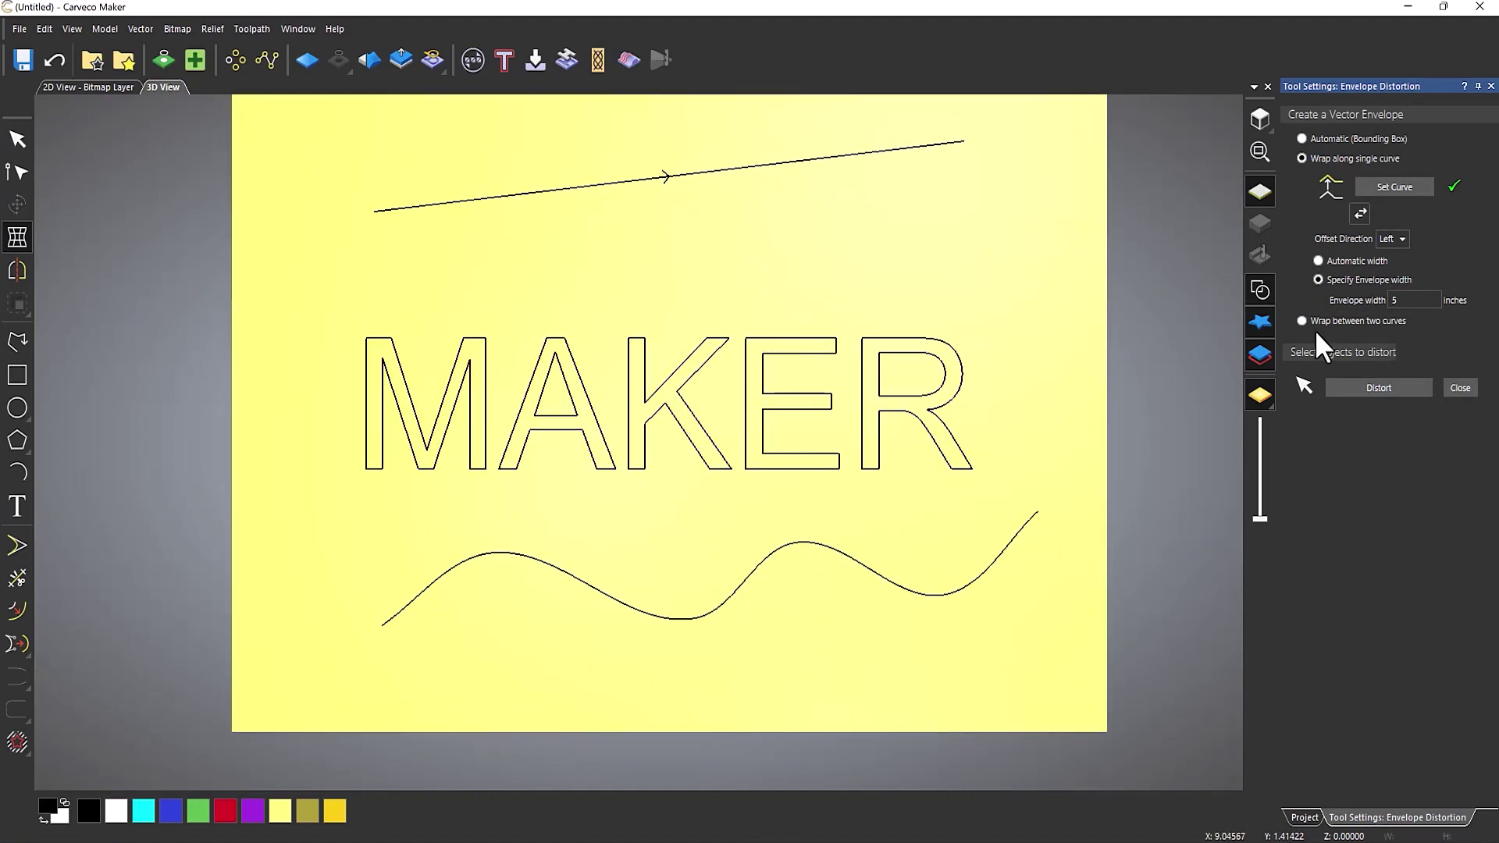
click(1315, 321)
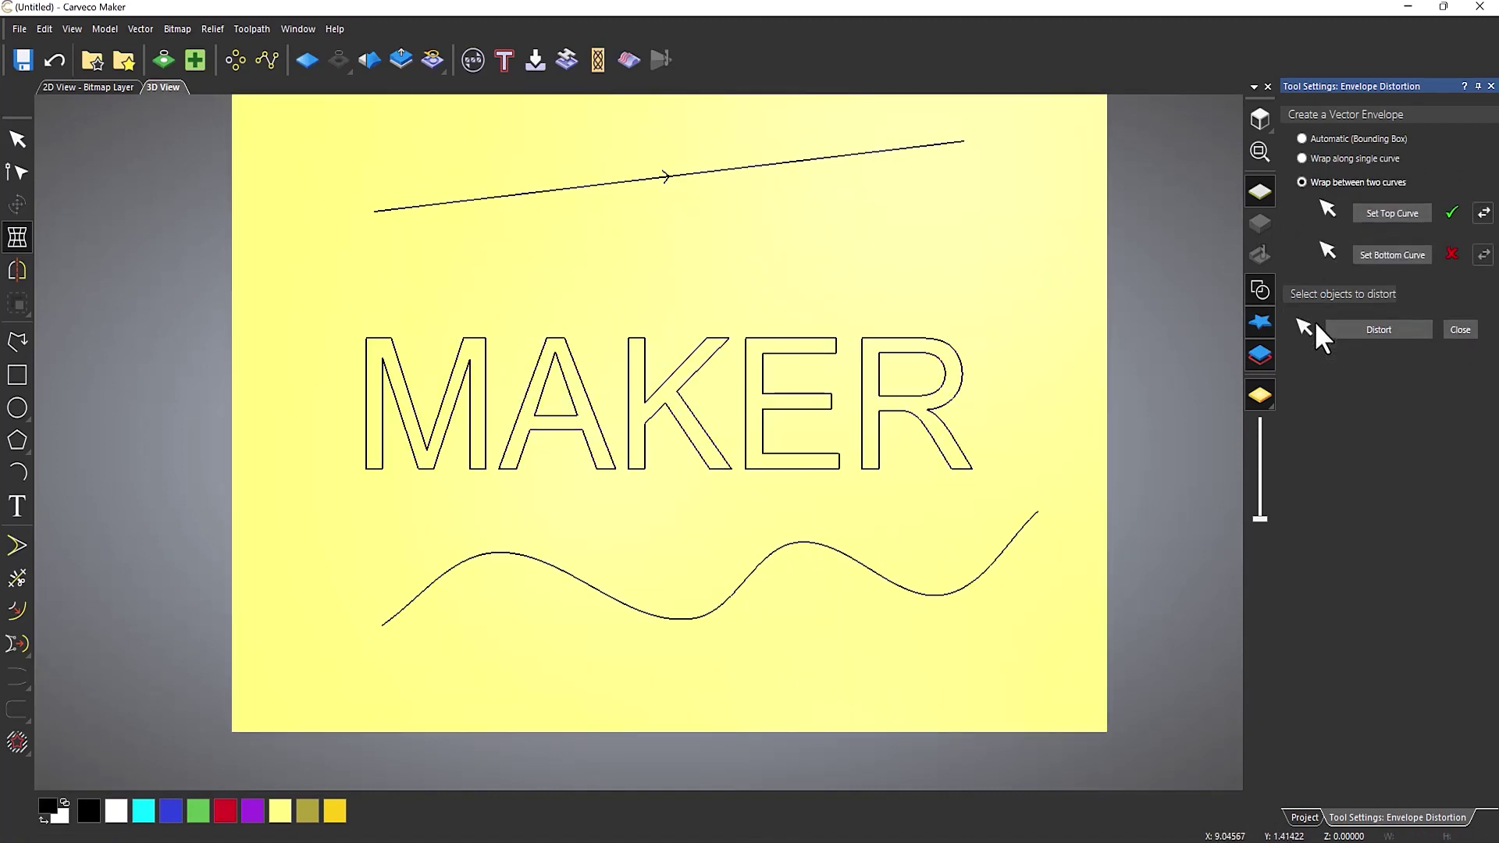
click(761, 167)
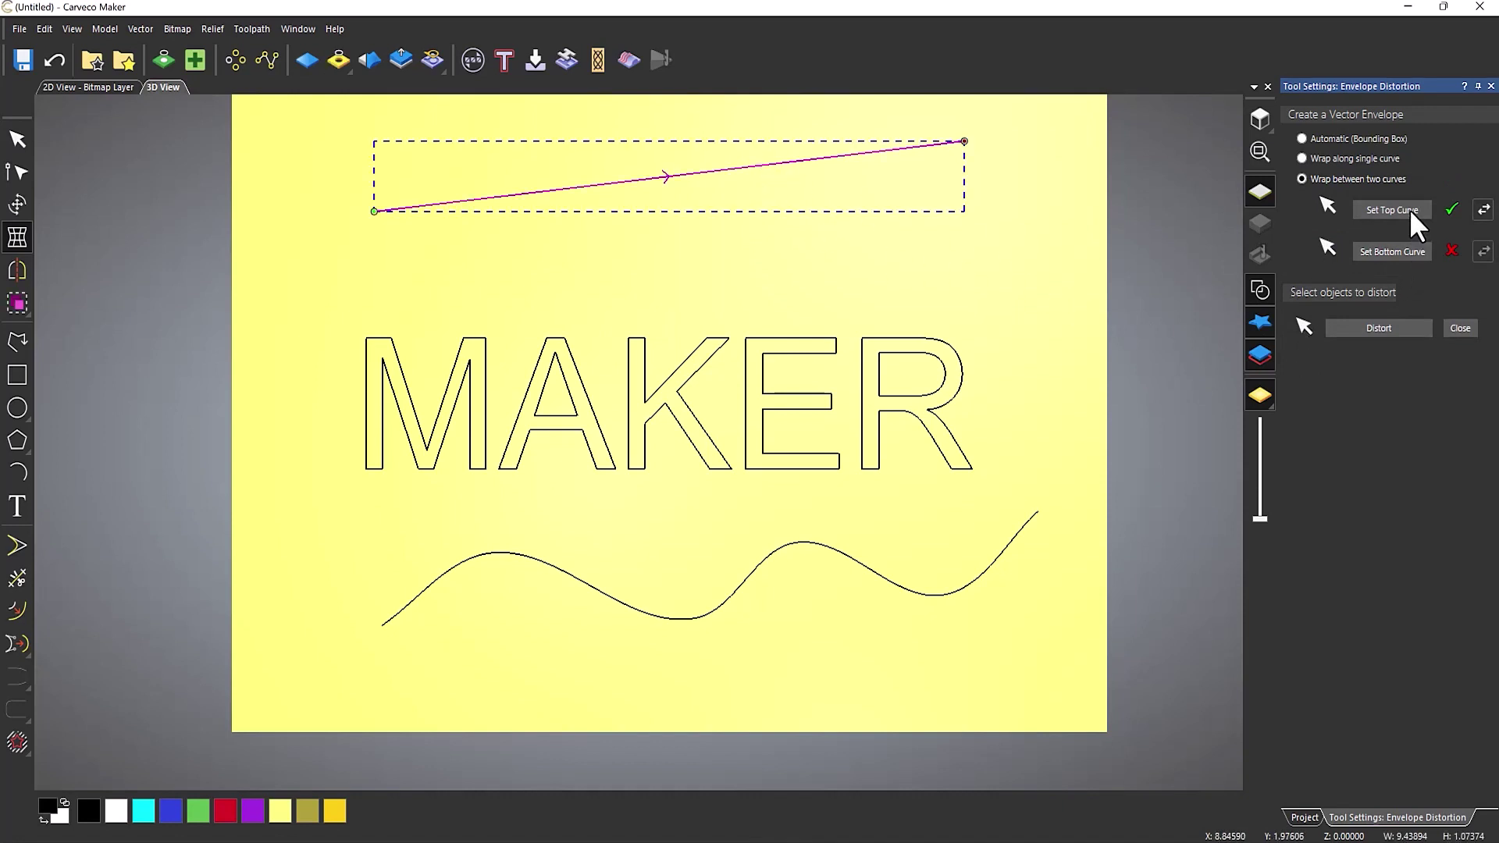
click(863, 563)
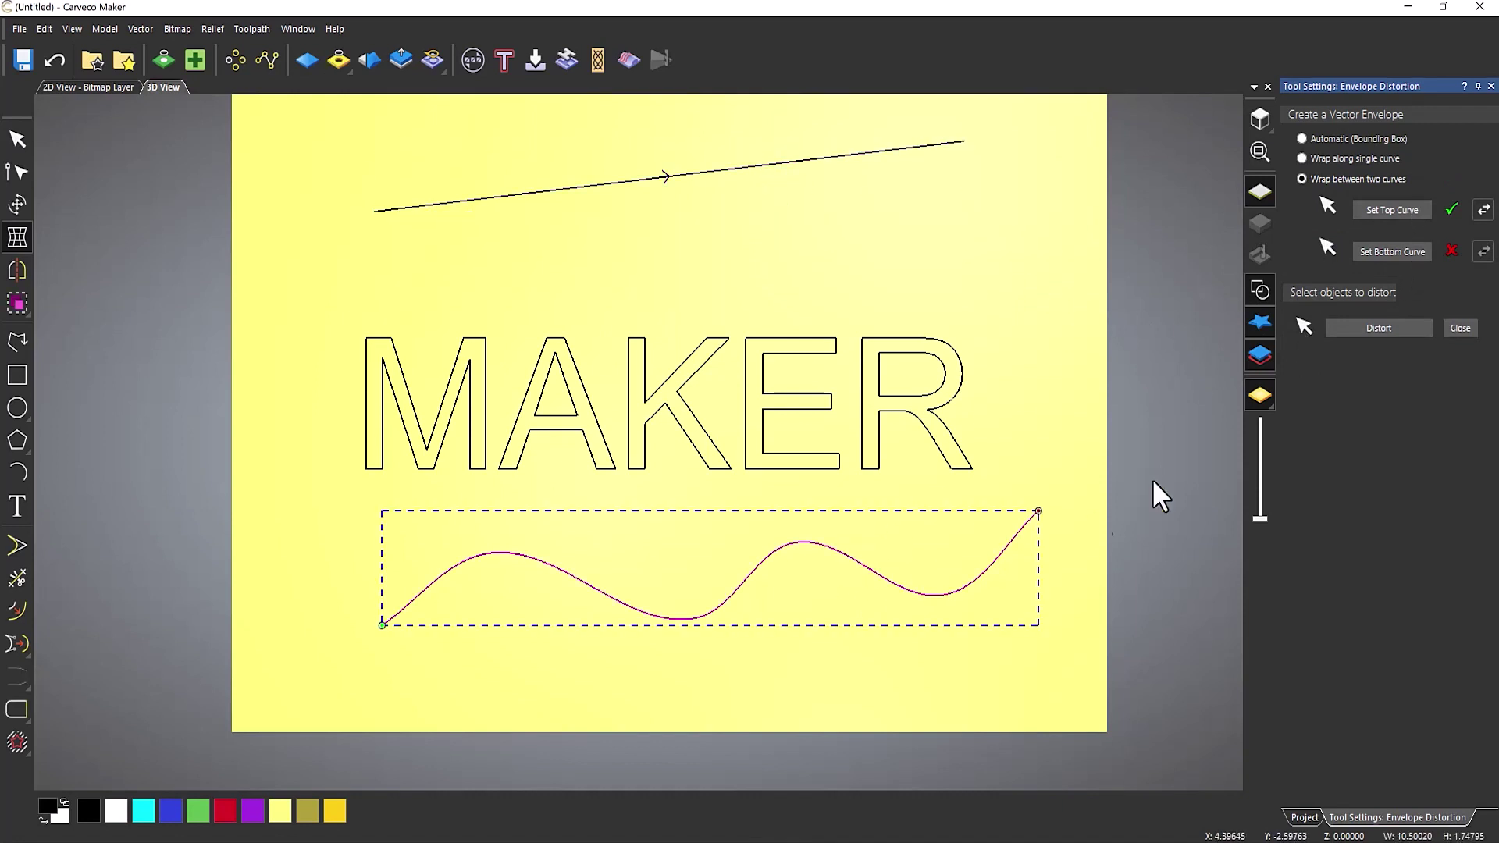
click(1390, 254)
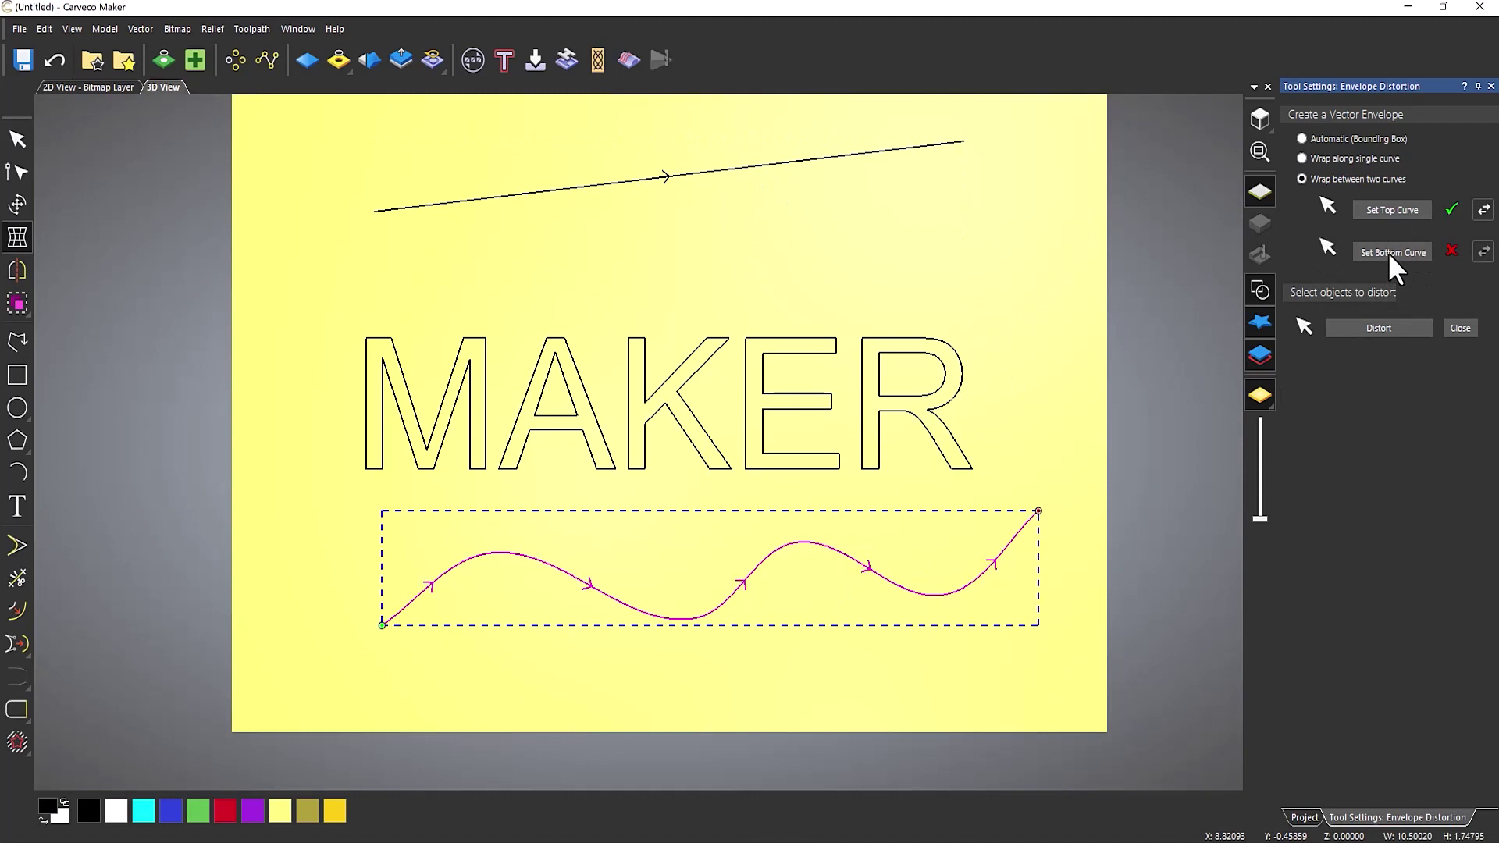
Step: Try distorting the MAKER text between the two curves and raising the second crest node of the envelope's wavy edge
click(667, 388)
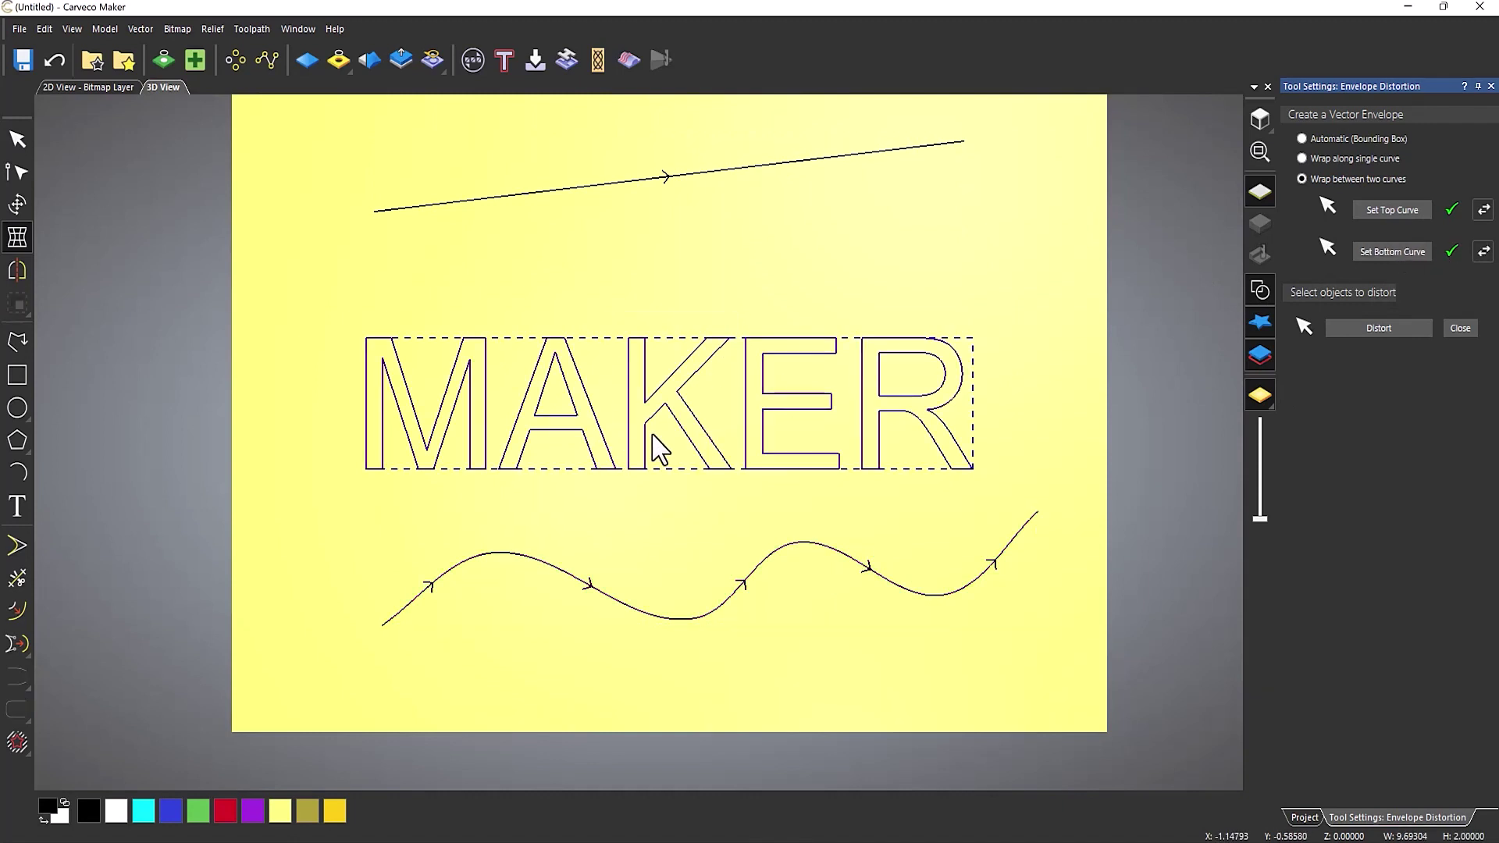
click(1383, 326)
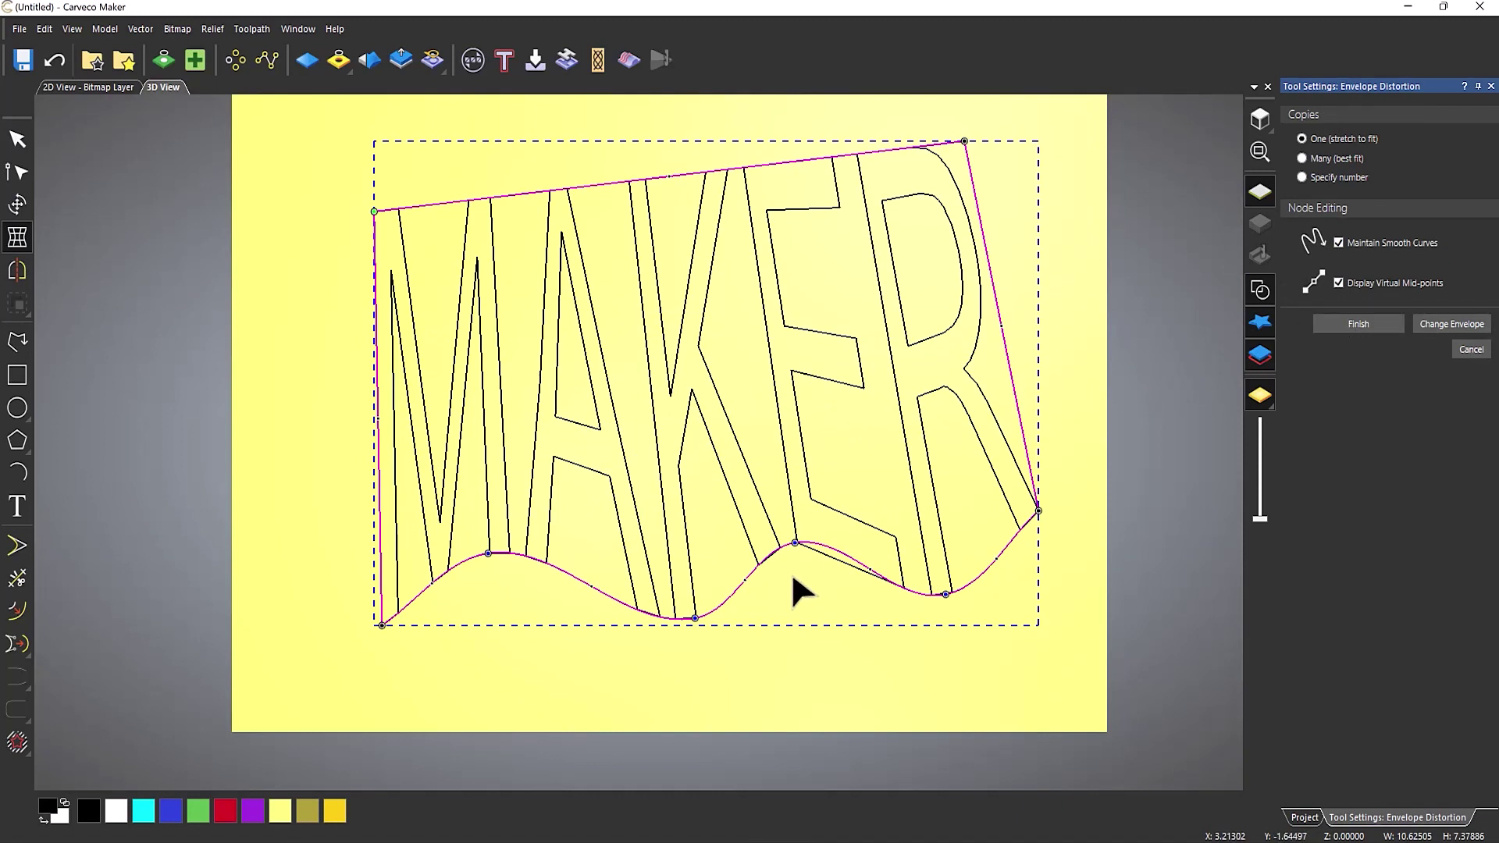
drag(795, 542, 773, 483)
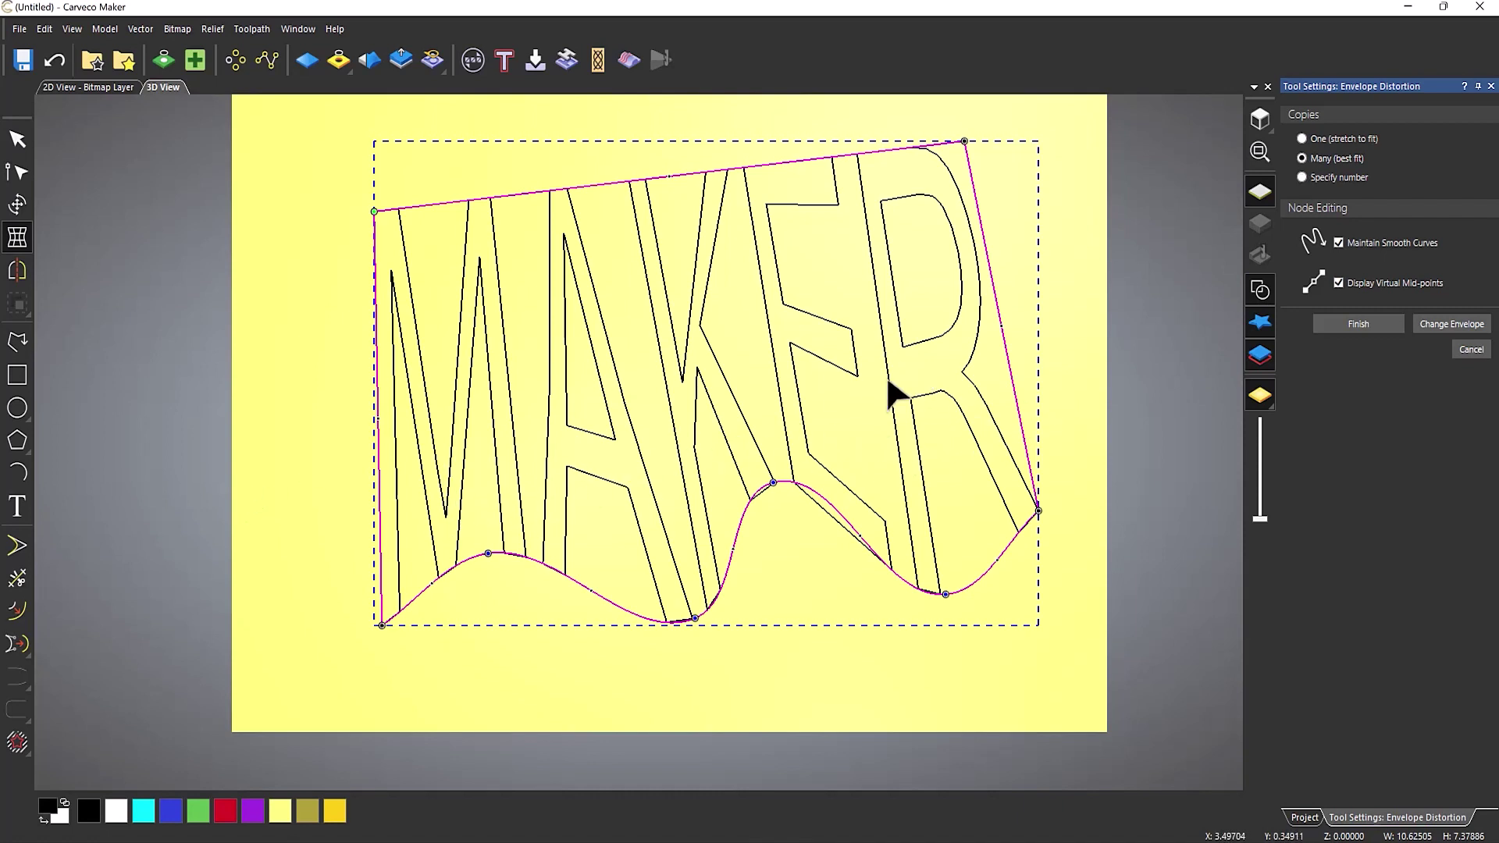
Step: Try specifying 10 and 2 copies of the text inside the envelope, and return to the envelope setup
click(1302, 177)
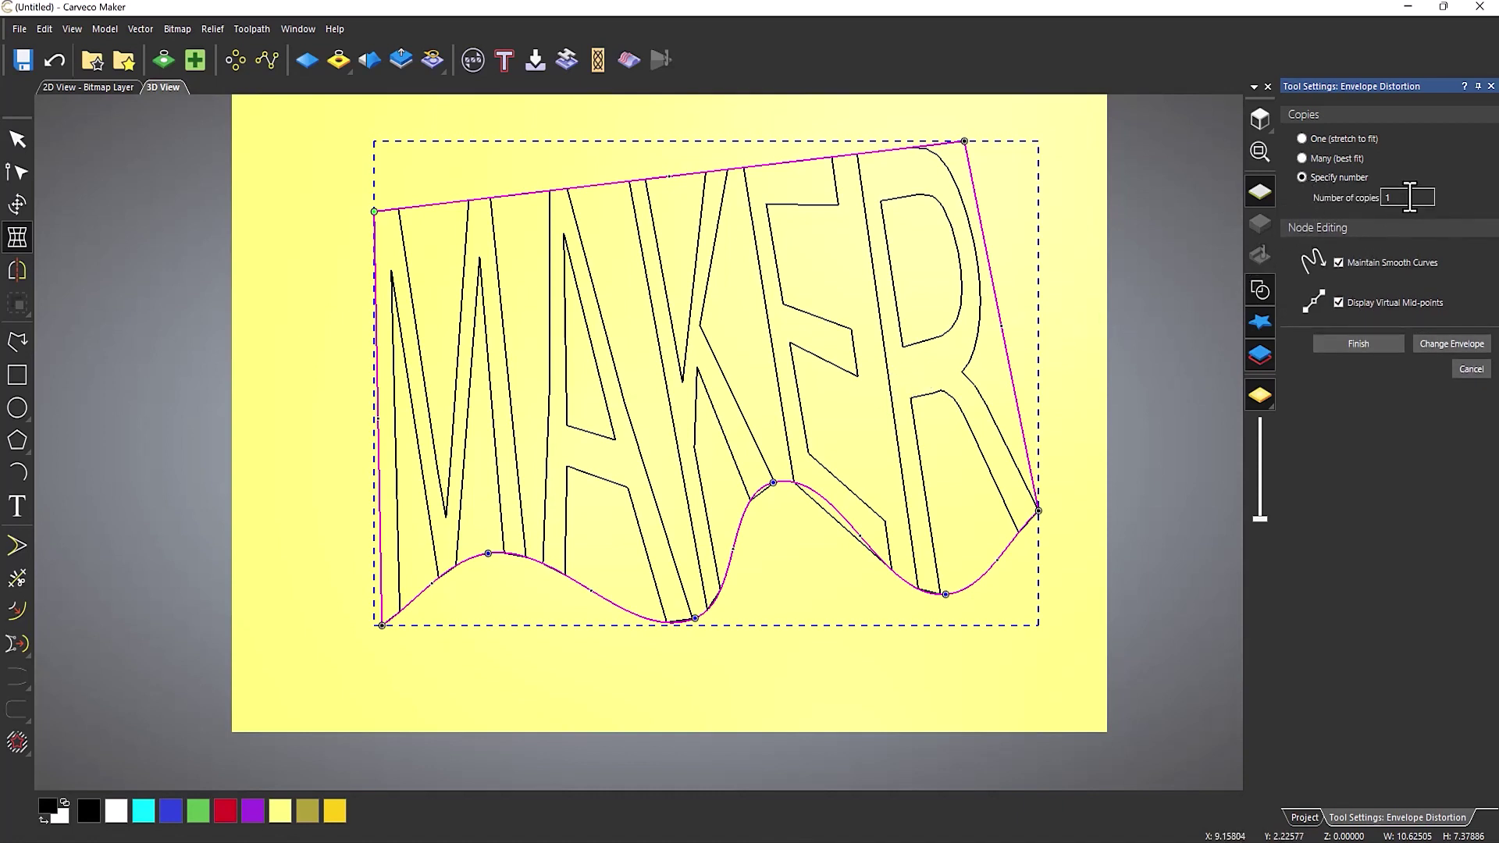
double_click(1410, 197)
text(10)
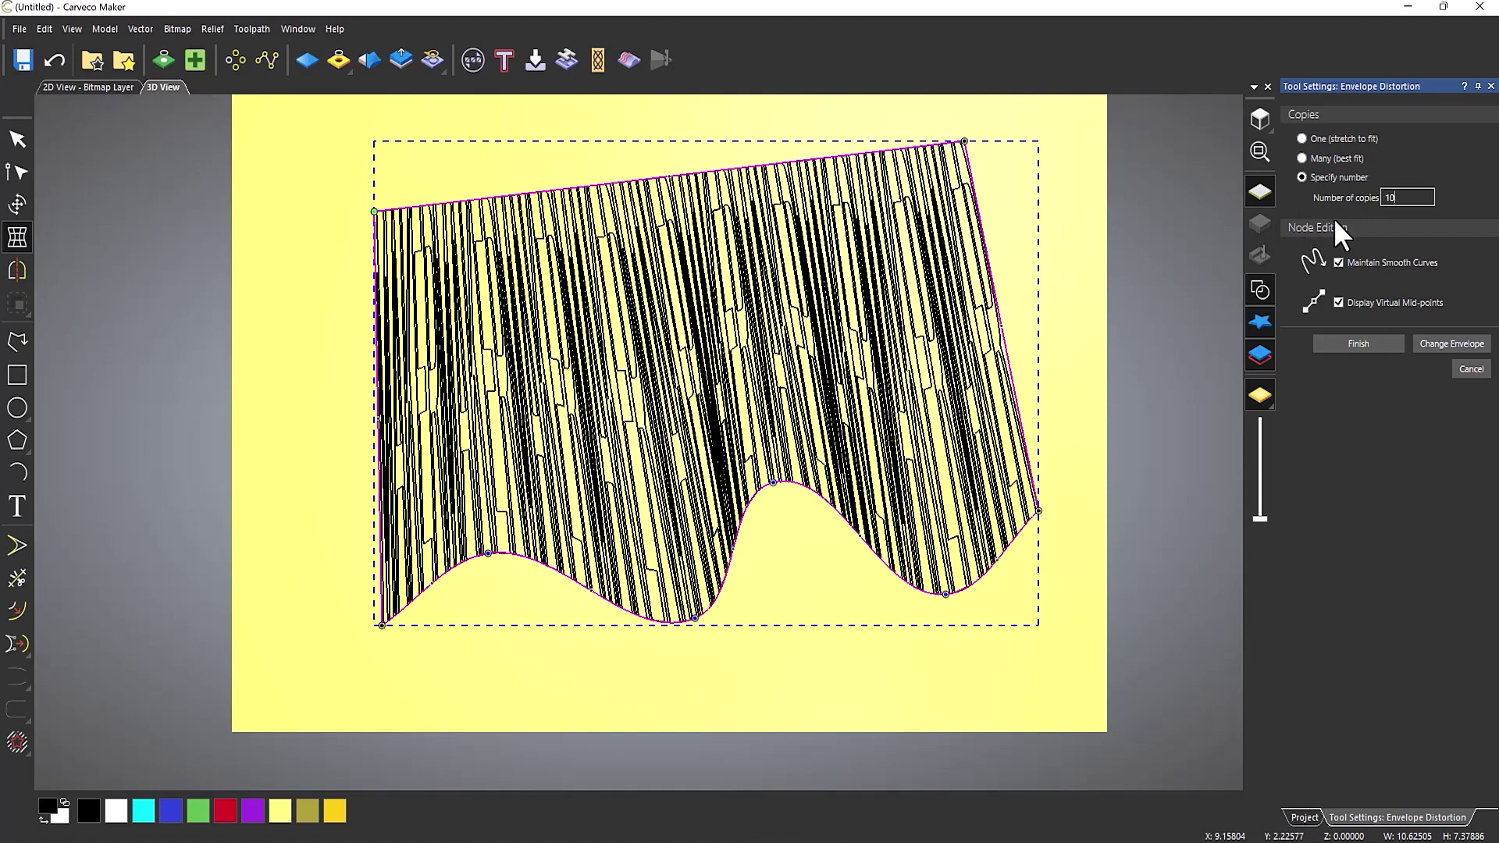
text(2)
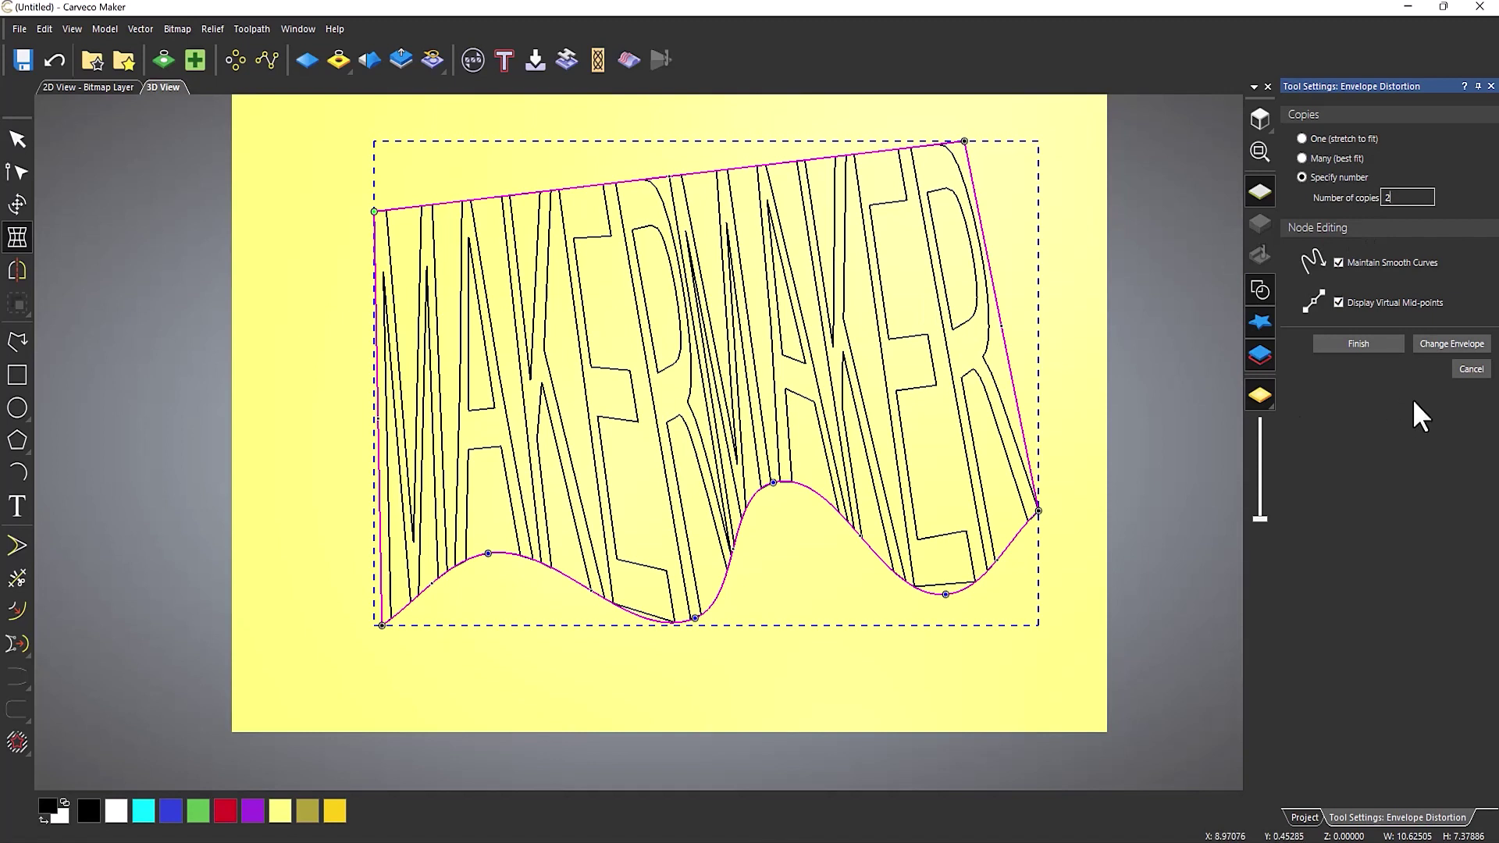
click(1456, 348)
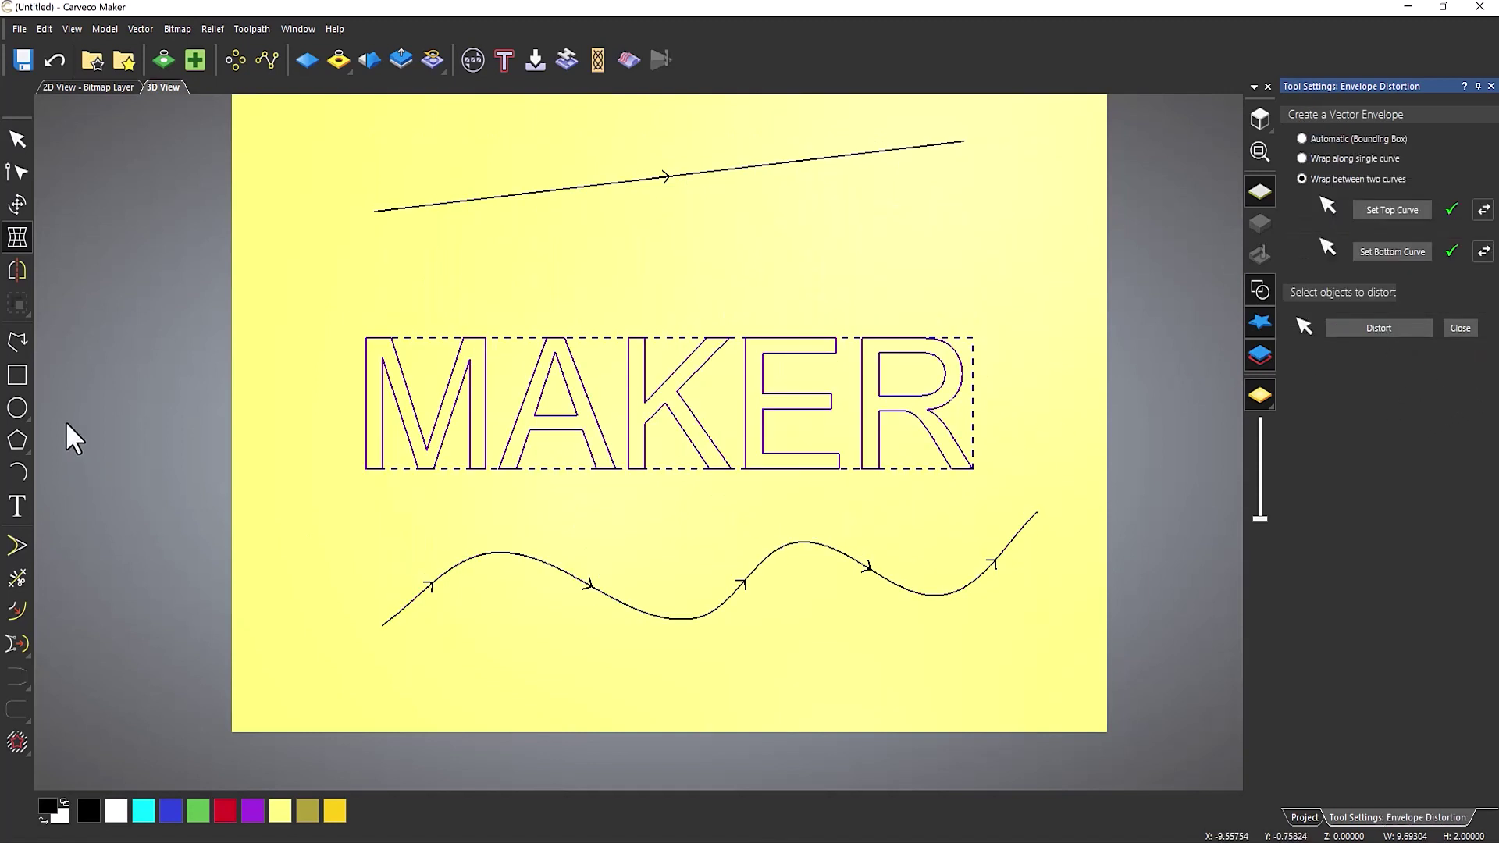
Step: Scale the MAKER text down proportionally to about 2.28 by 0.47 inches, keeping its upper-left corner in place, and close the transform settings
click(679, 404)
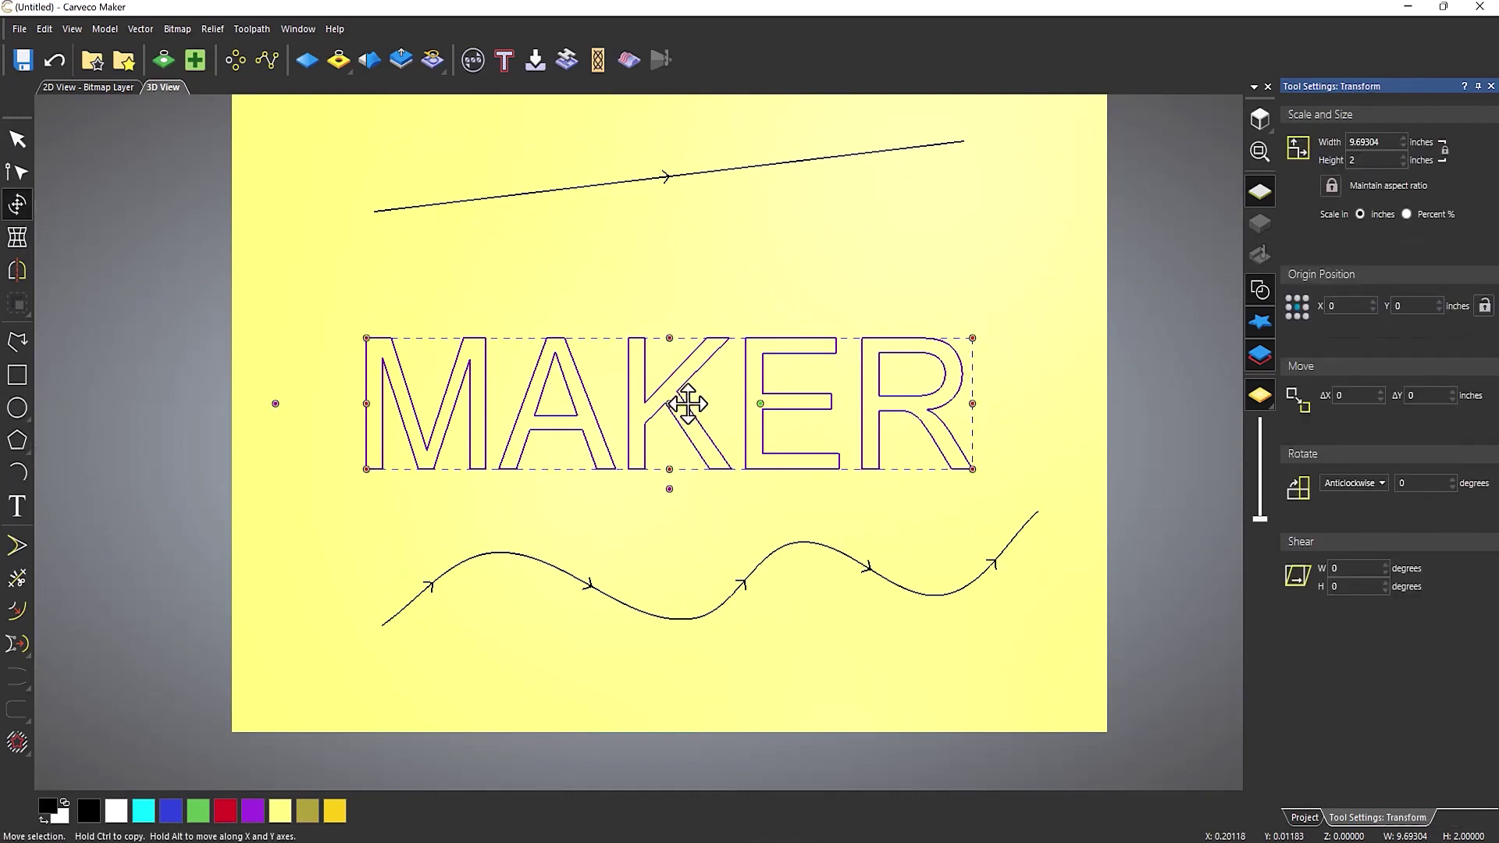
drag(973, 471, 511, 372)
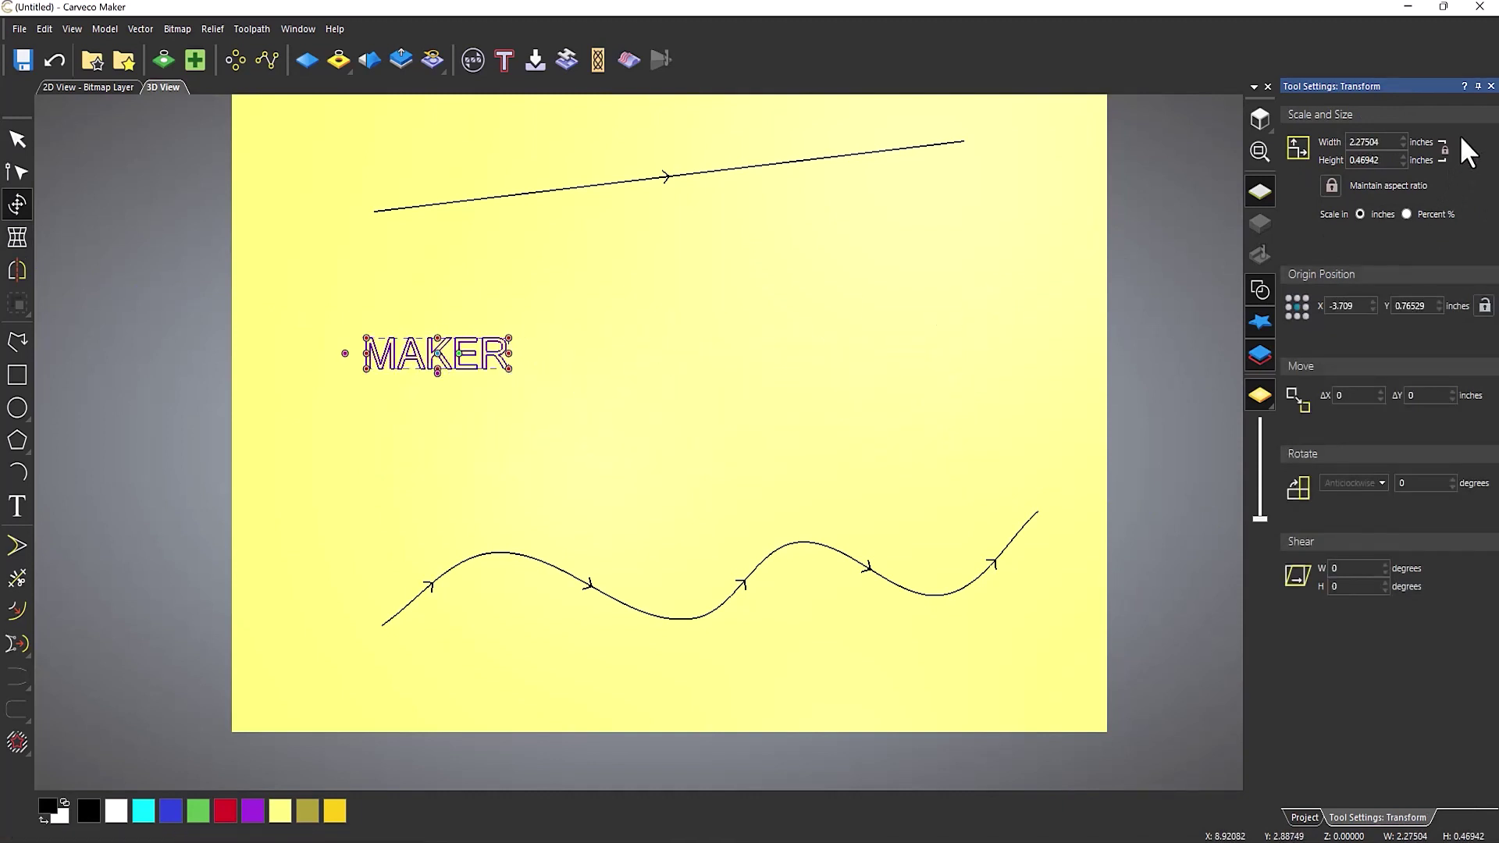
click(1490, 86)
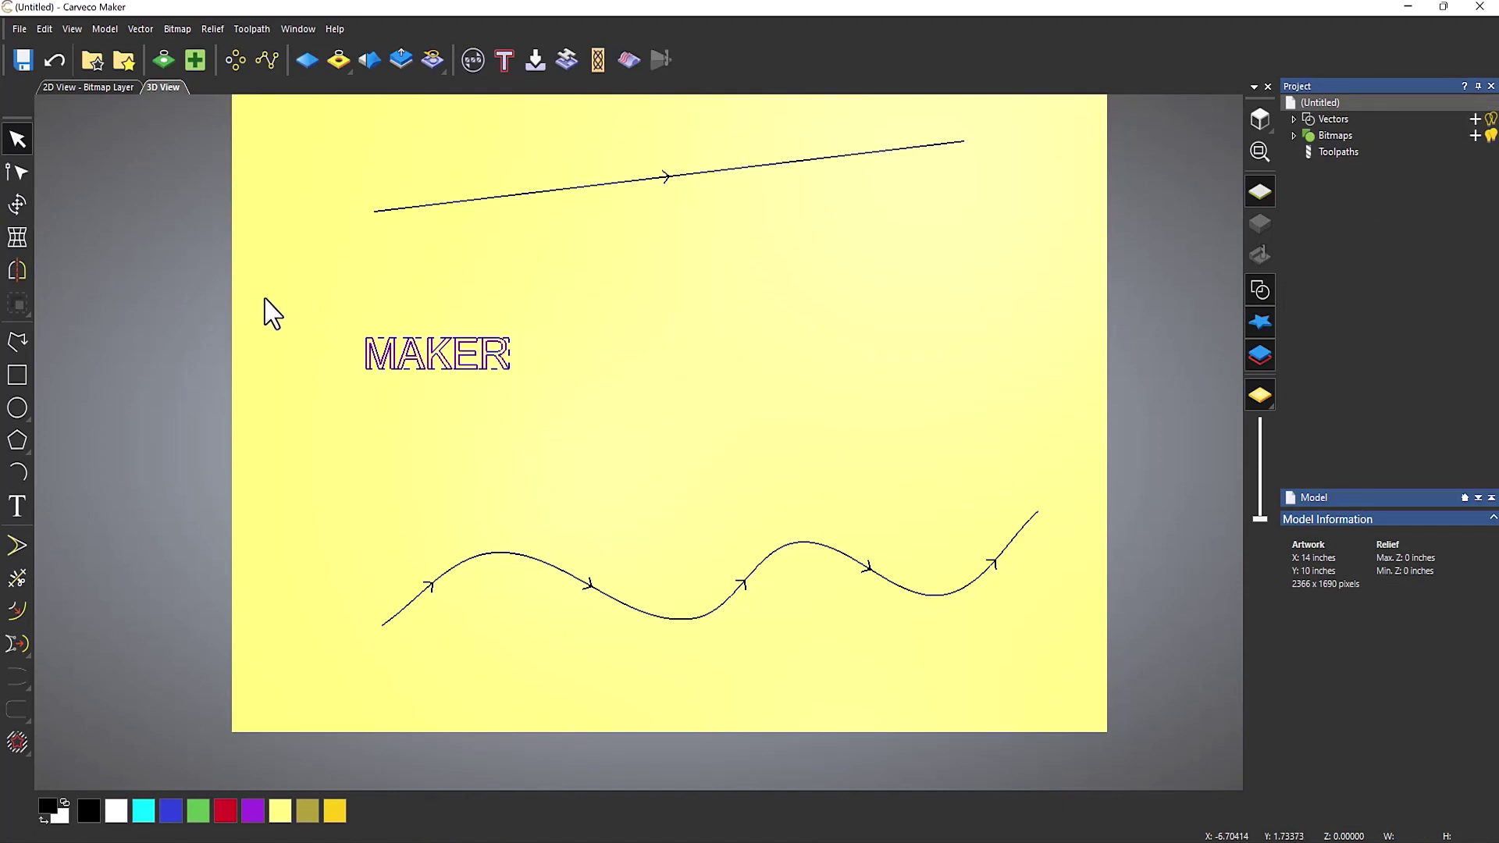
Step: Distort the small MAKER text between the slanted and wavy curves, with copies set to Many (best fit)
click(20, 238)
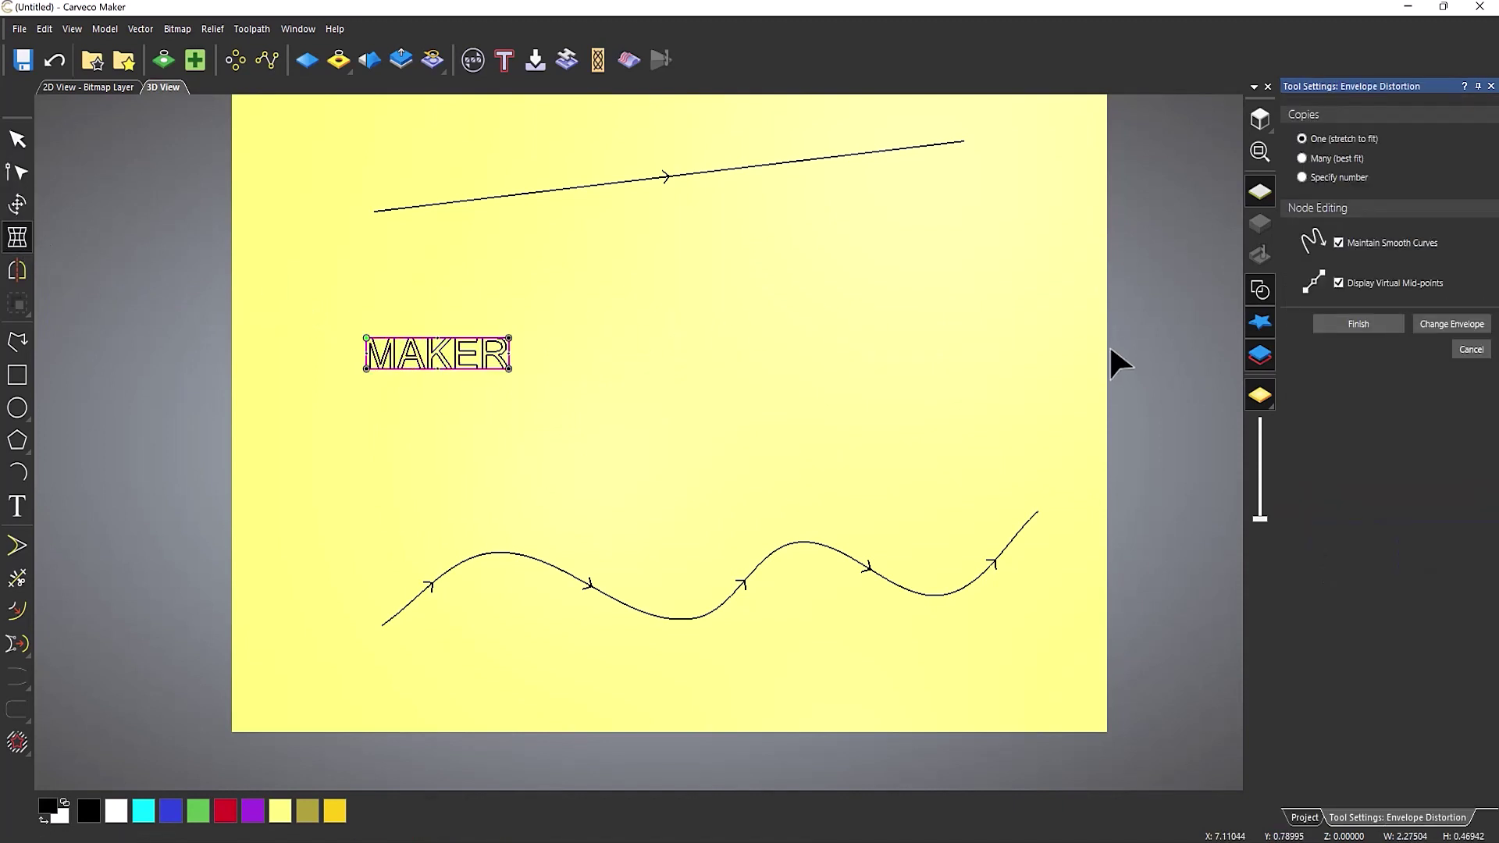
click(1453, 324)
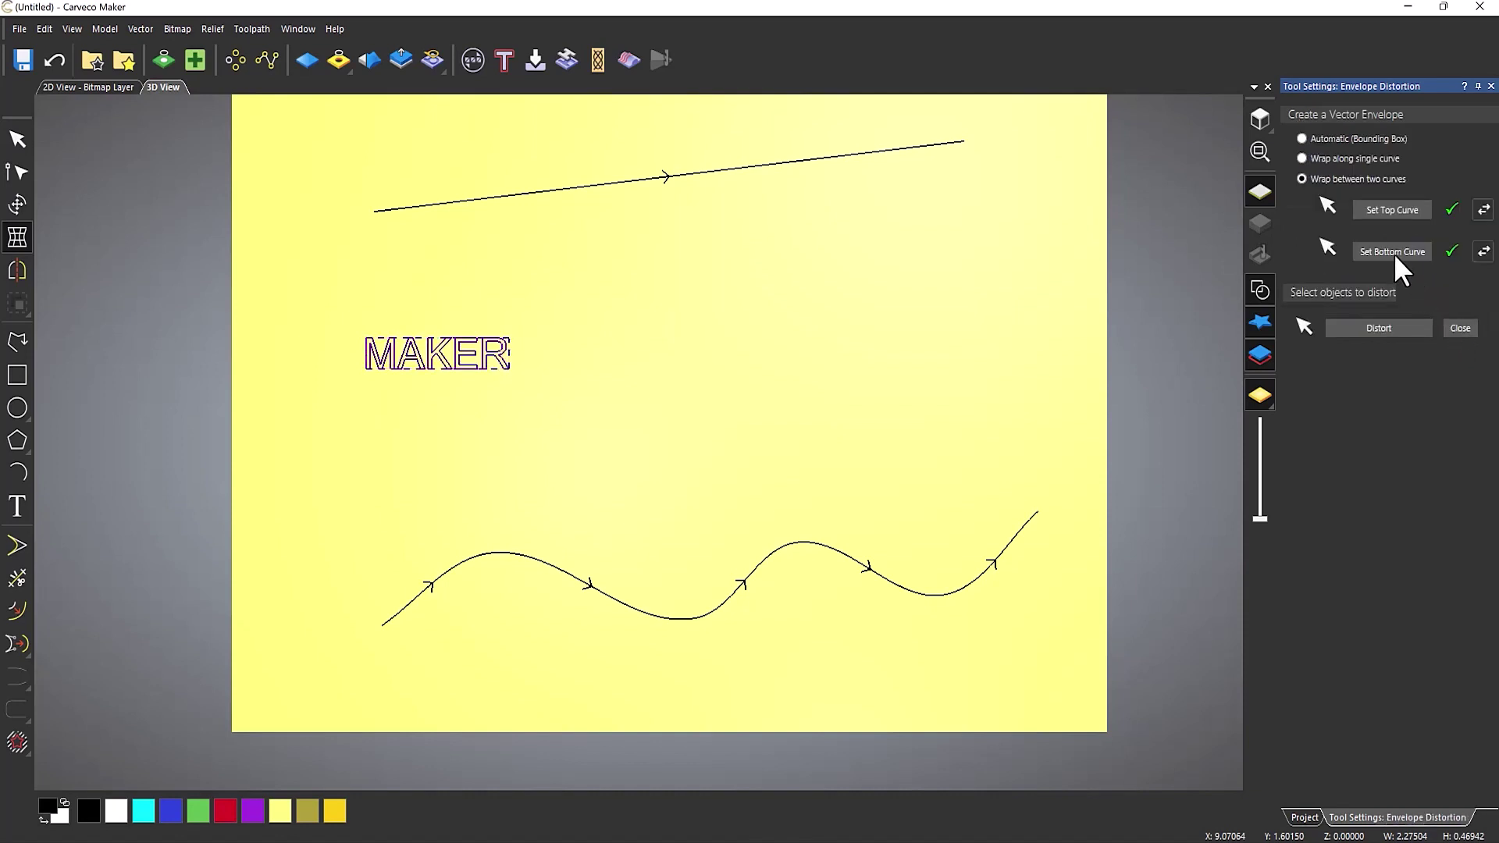
click(1375, 327)
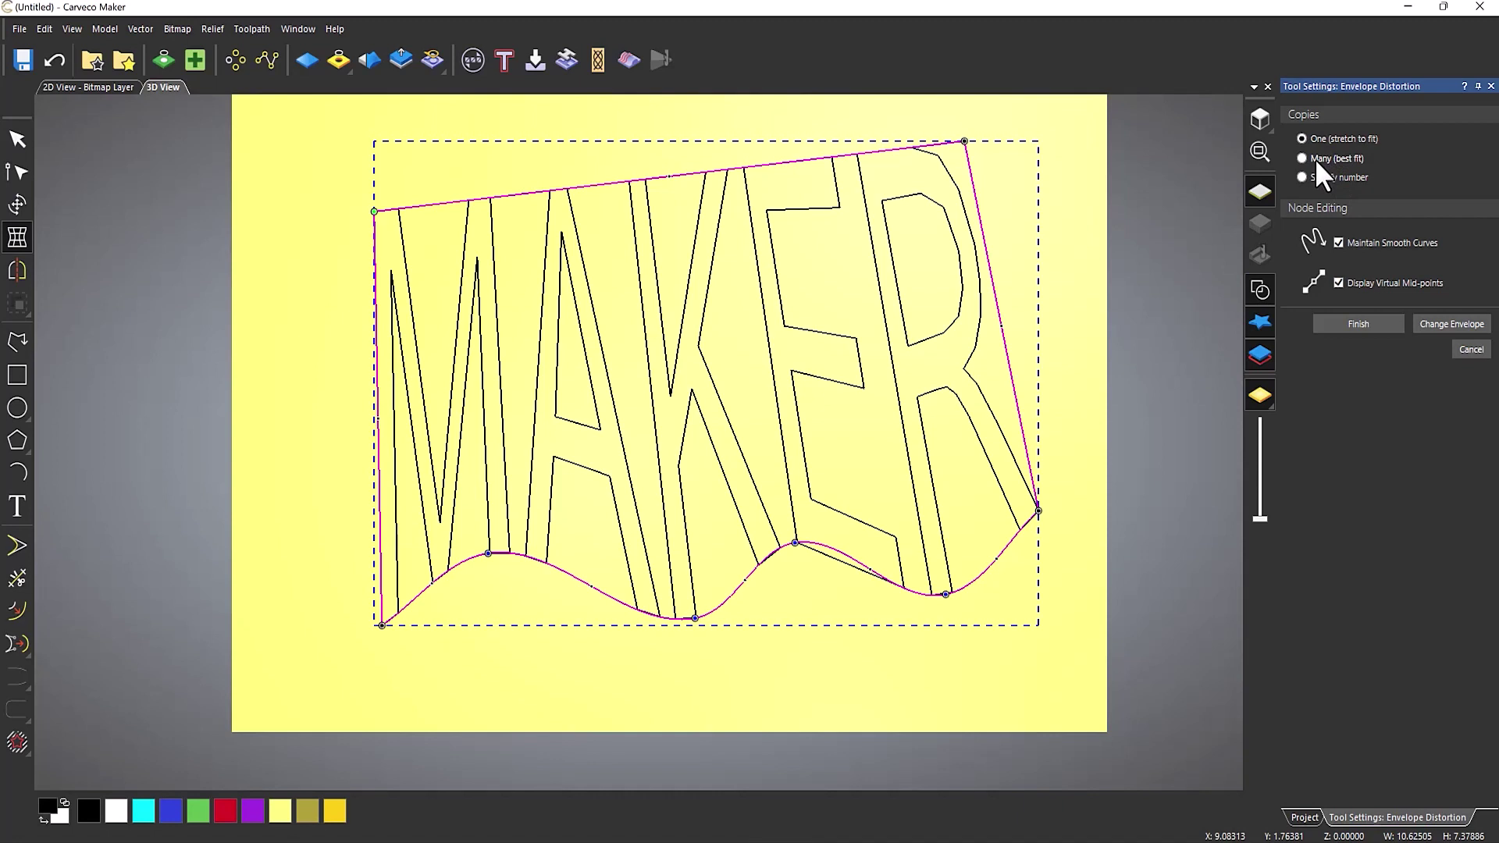
click(1314, 157)
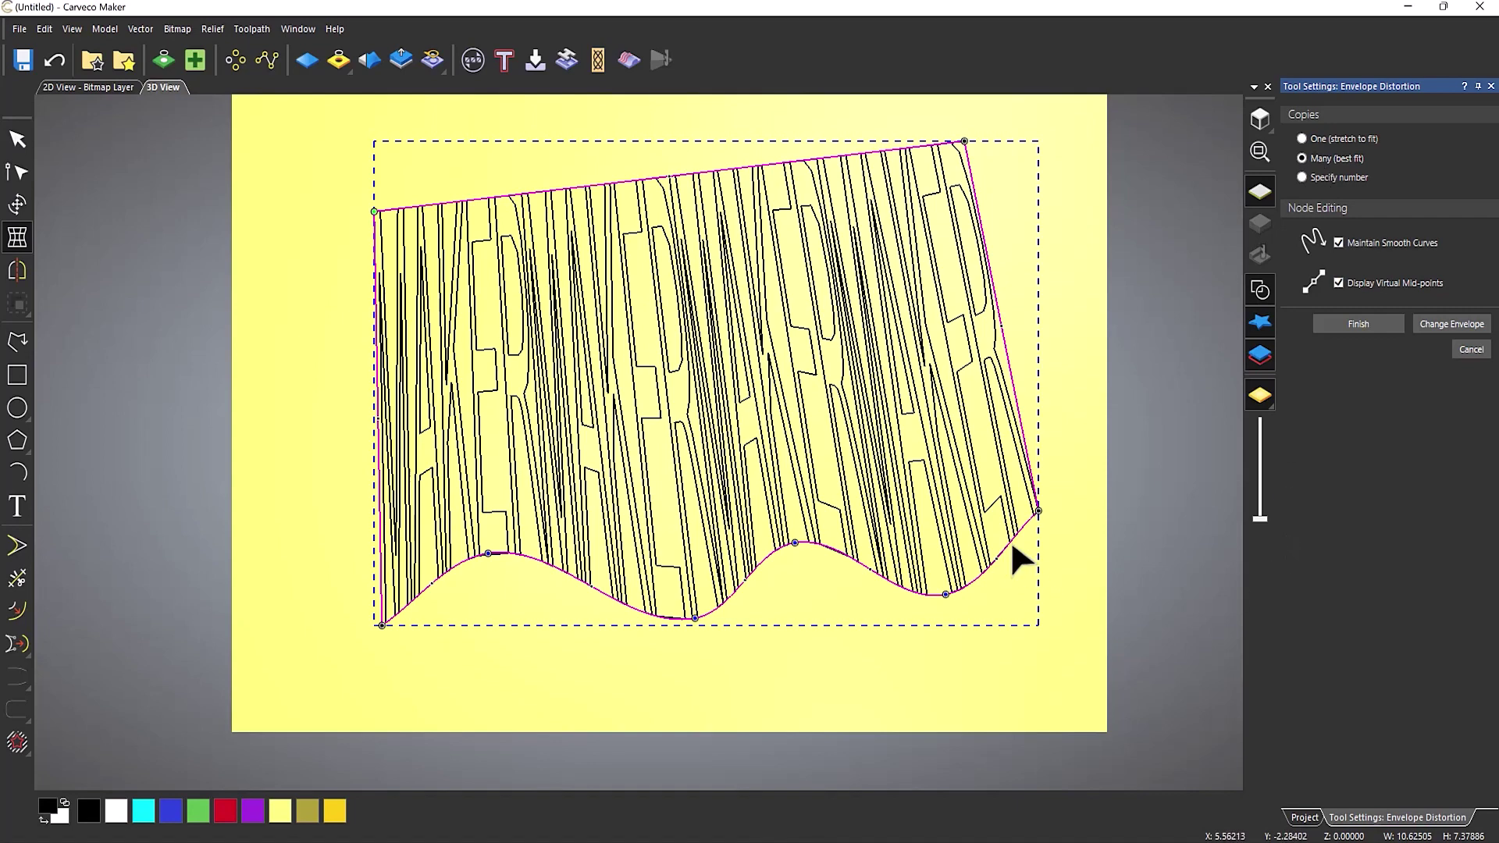
Step: Reshape the right end of the envelope's wavy edge with Maintain Smooth Curves turned off, and finish the distortion with nothing selected
drag(1029, 500, 1048, 492)
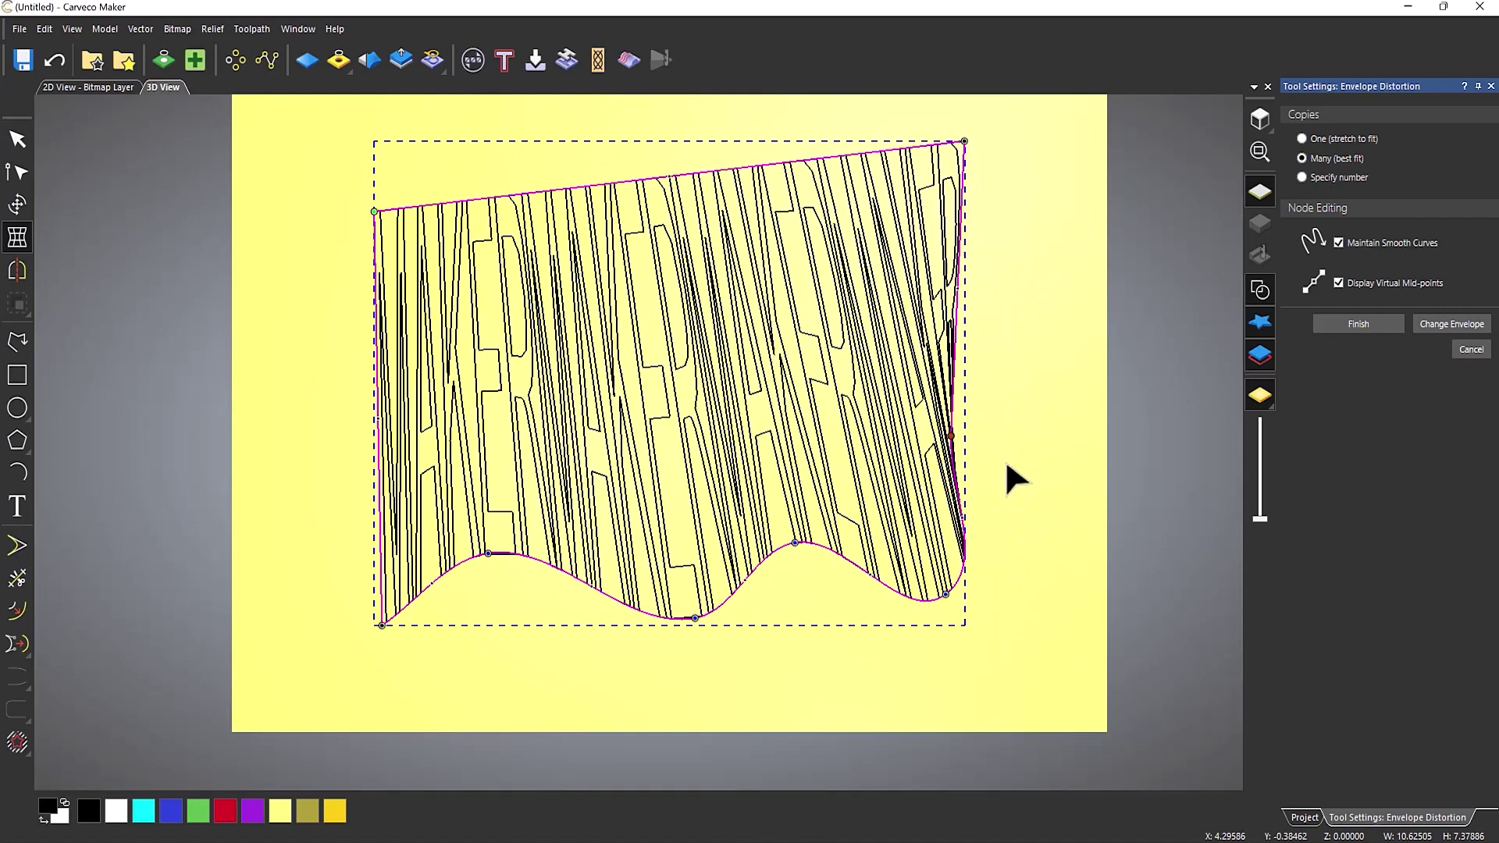
click(1337, 242)
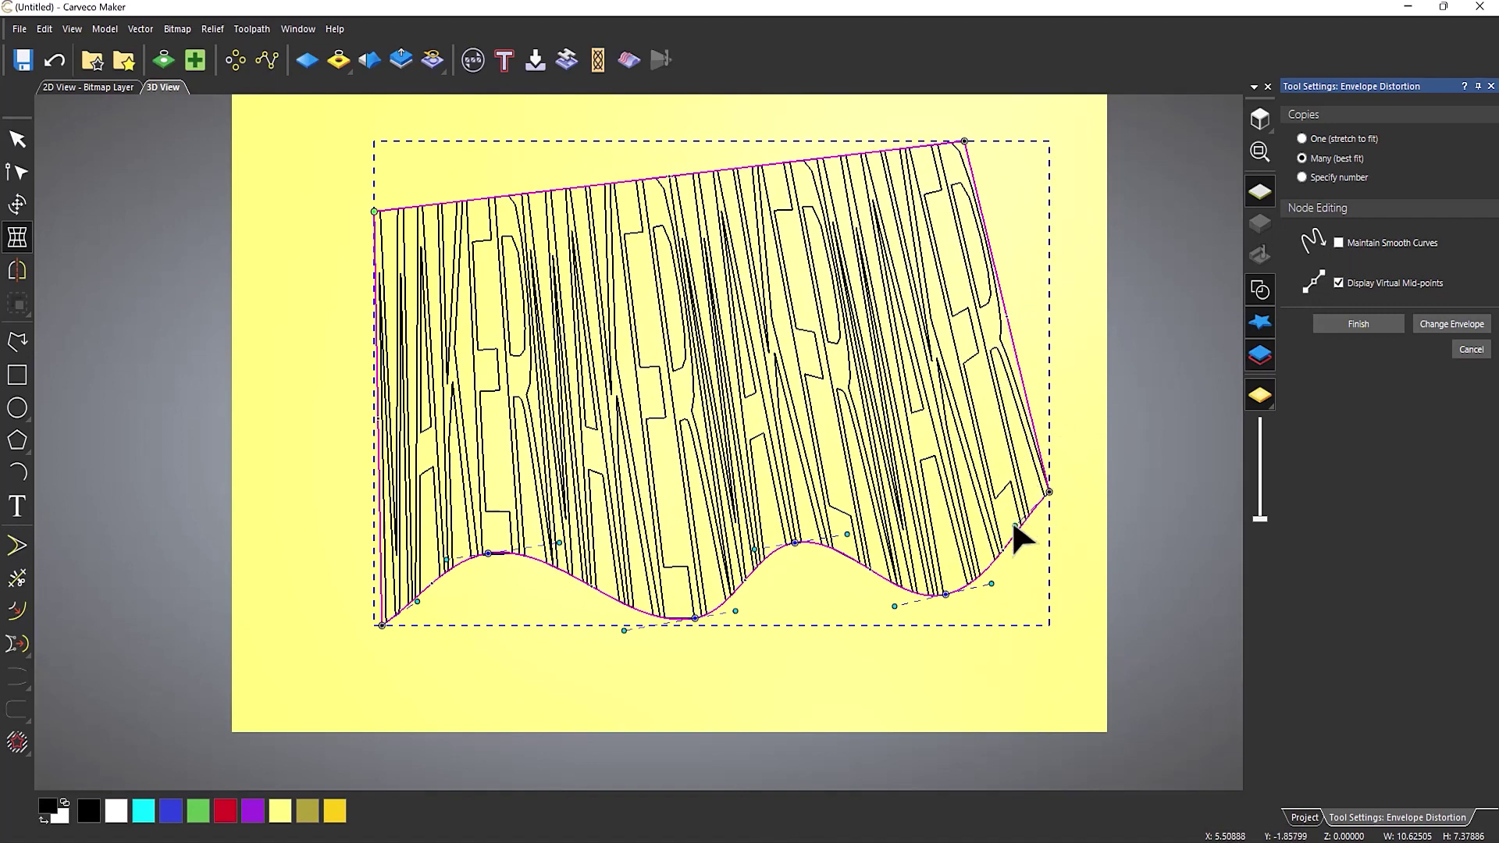
drag(1015, 522, 844, 422)
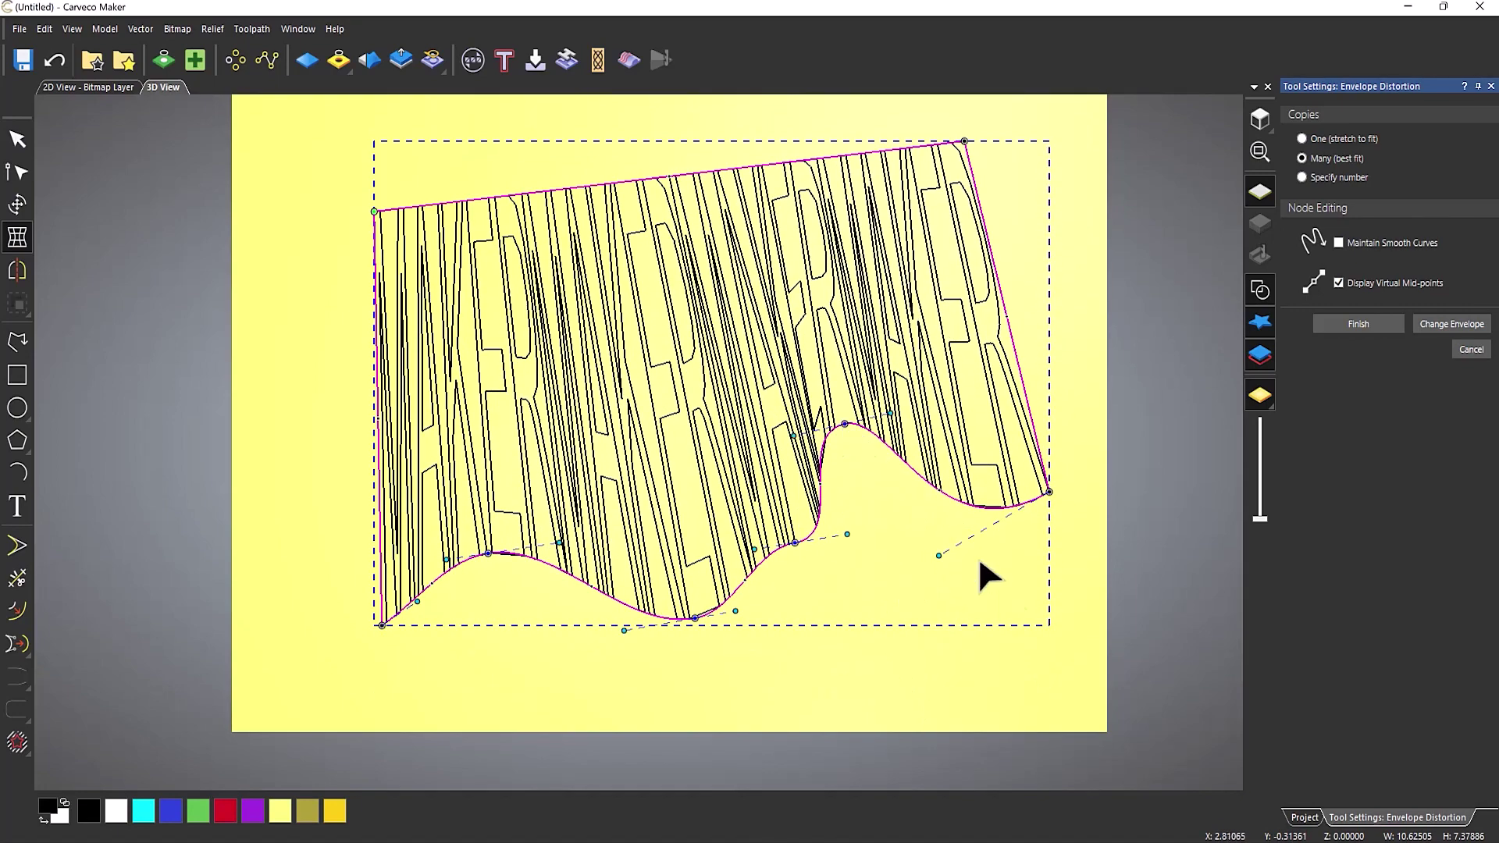
click(1358, 324)
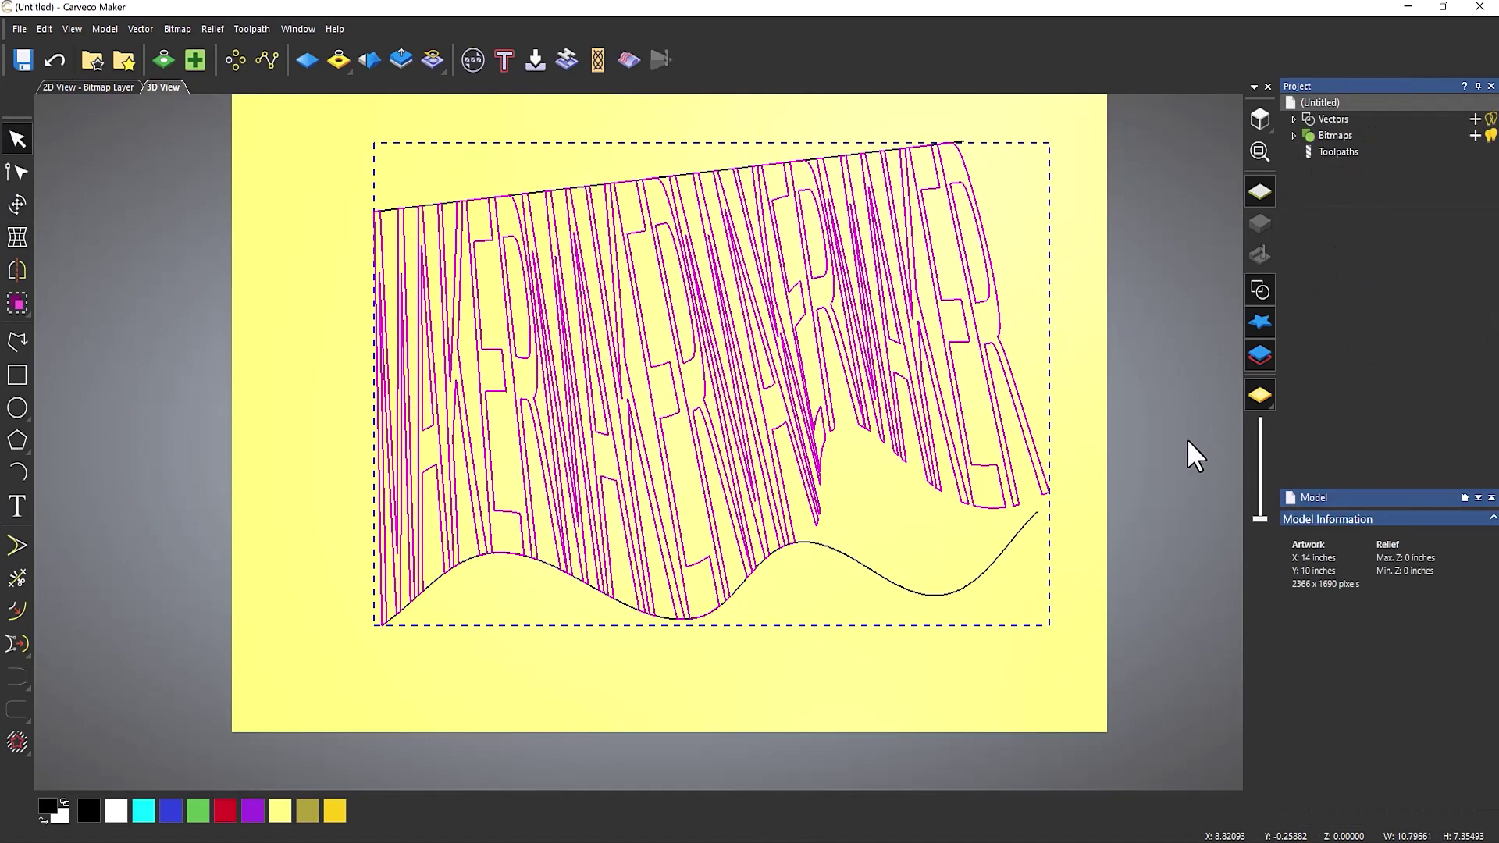
click(973, 675)
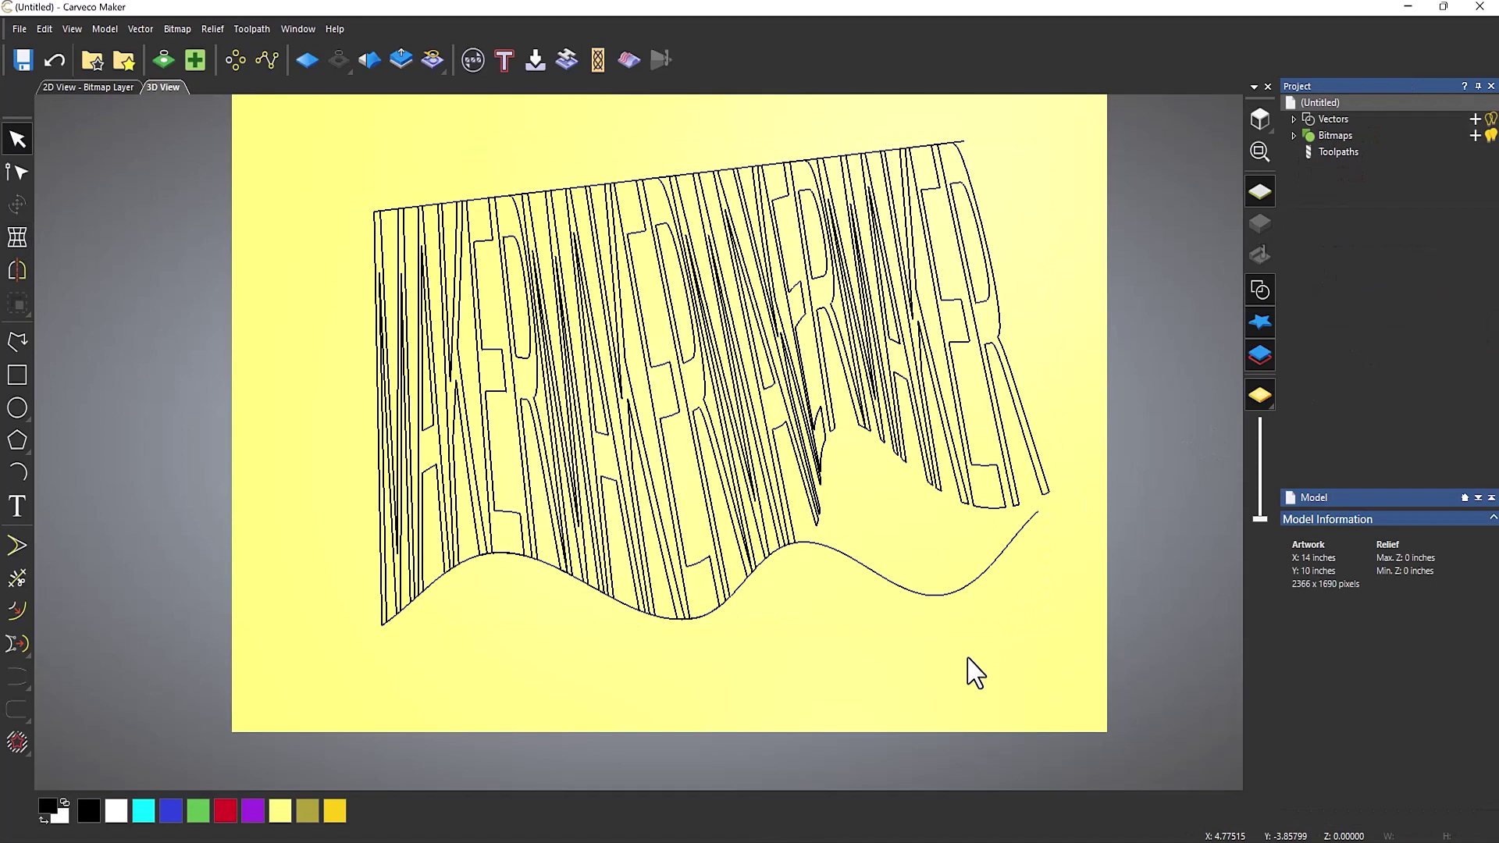